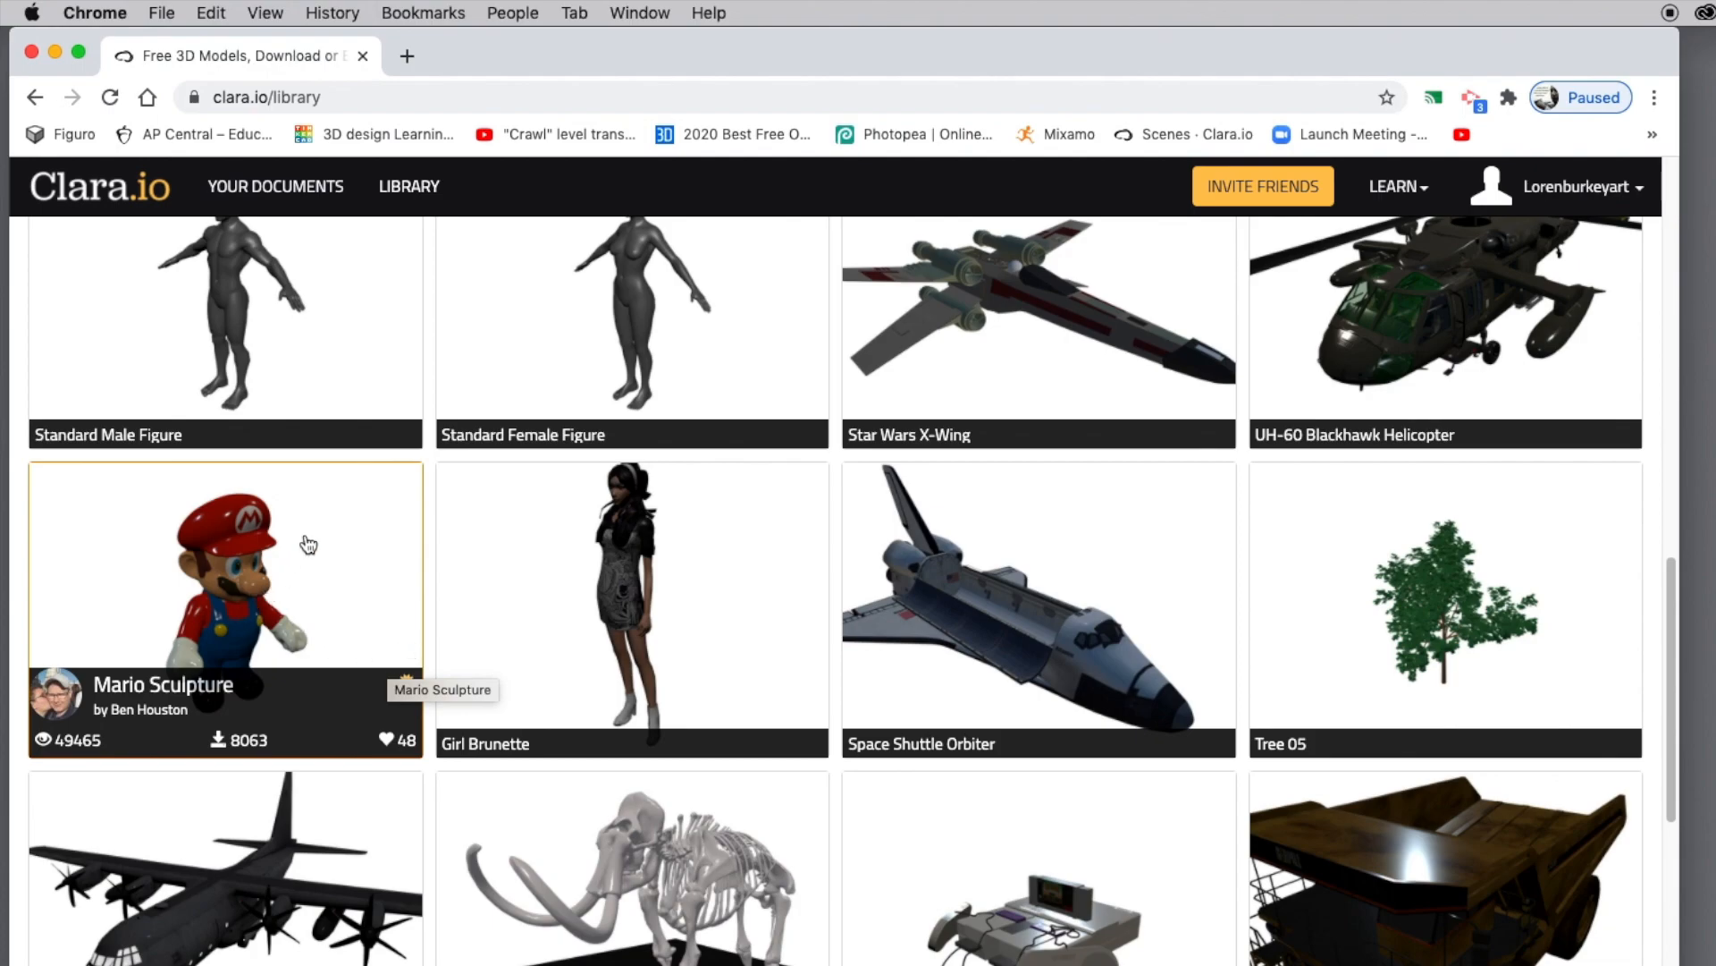
# Step: Browse the first page of downloadable models in the 3D model library and continue to page 2
pyautogui.scroll(-1, 340, 585)
pyautogui.scroll(2, 536, 447)
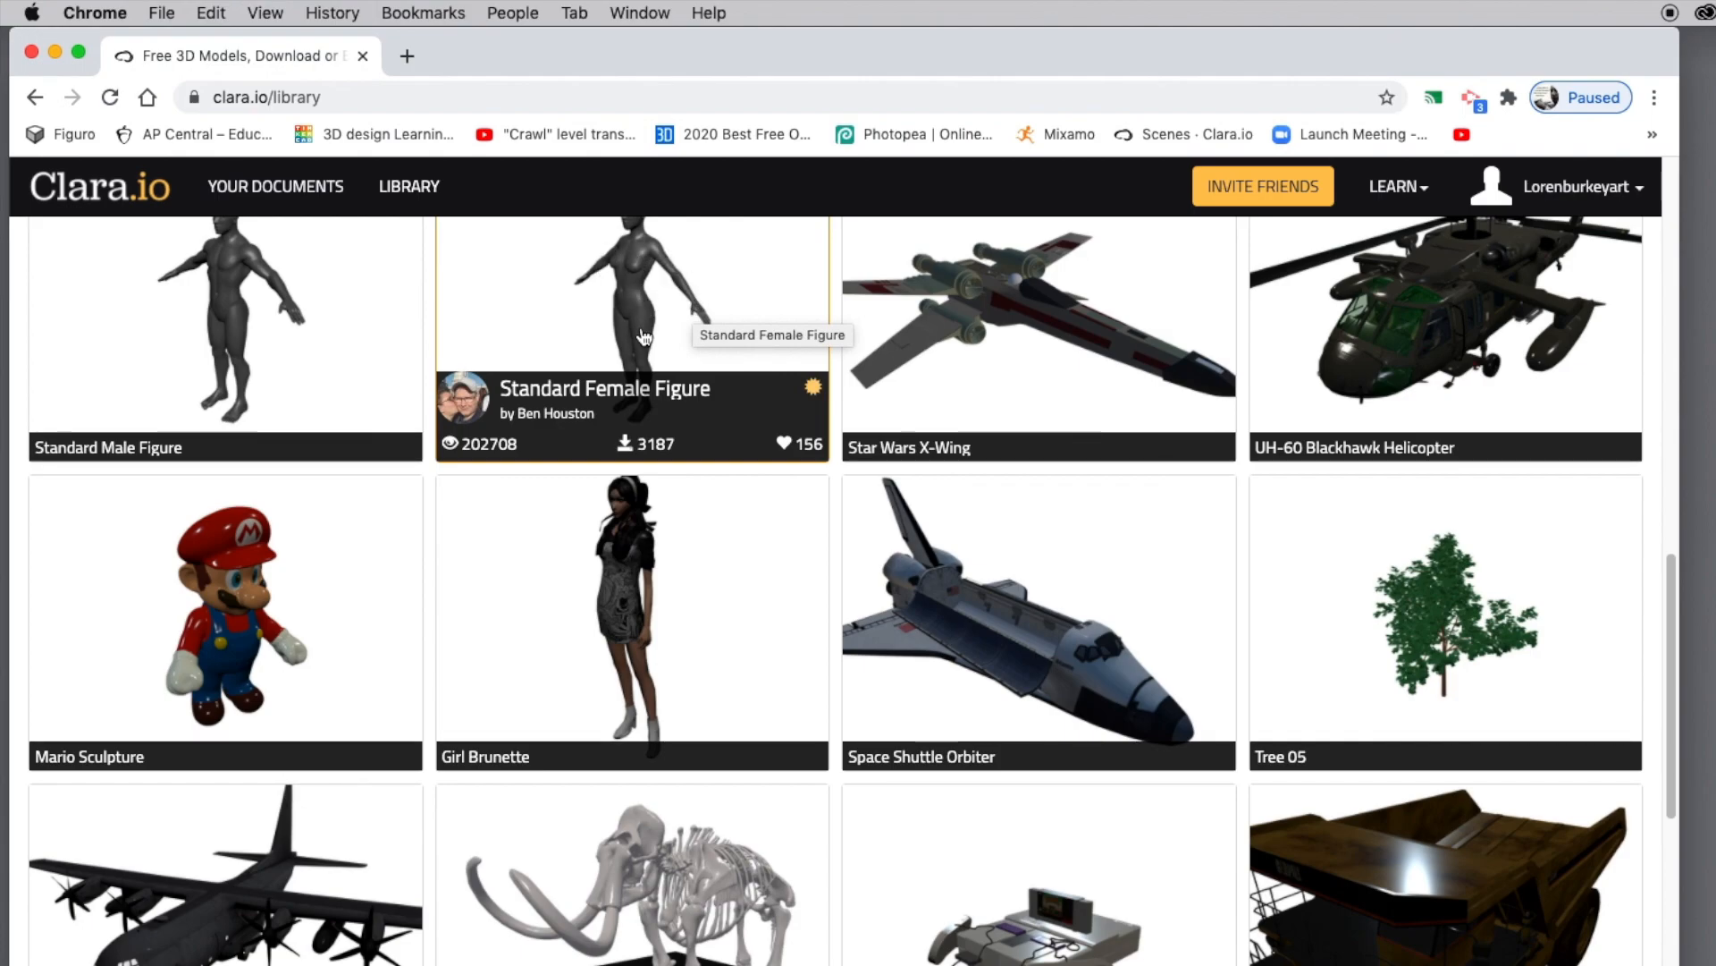
pyautogui.scroll(-1, 614, 599)
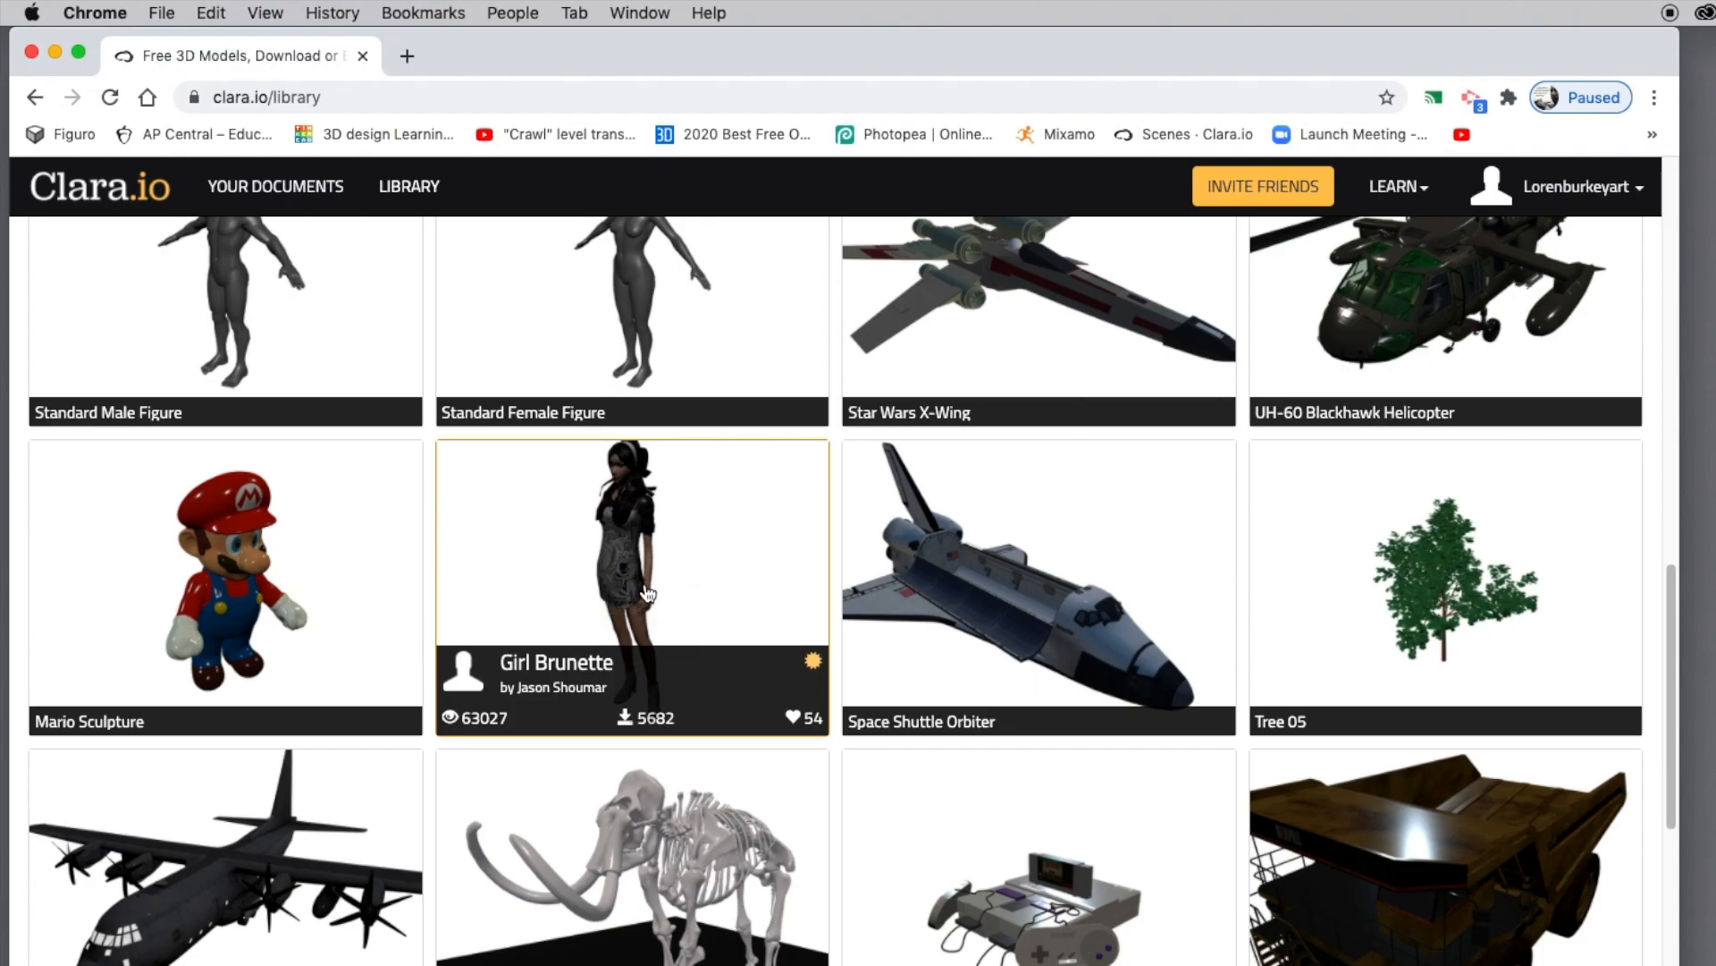
pyautogui.scroll(-1, 650, 611)
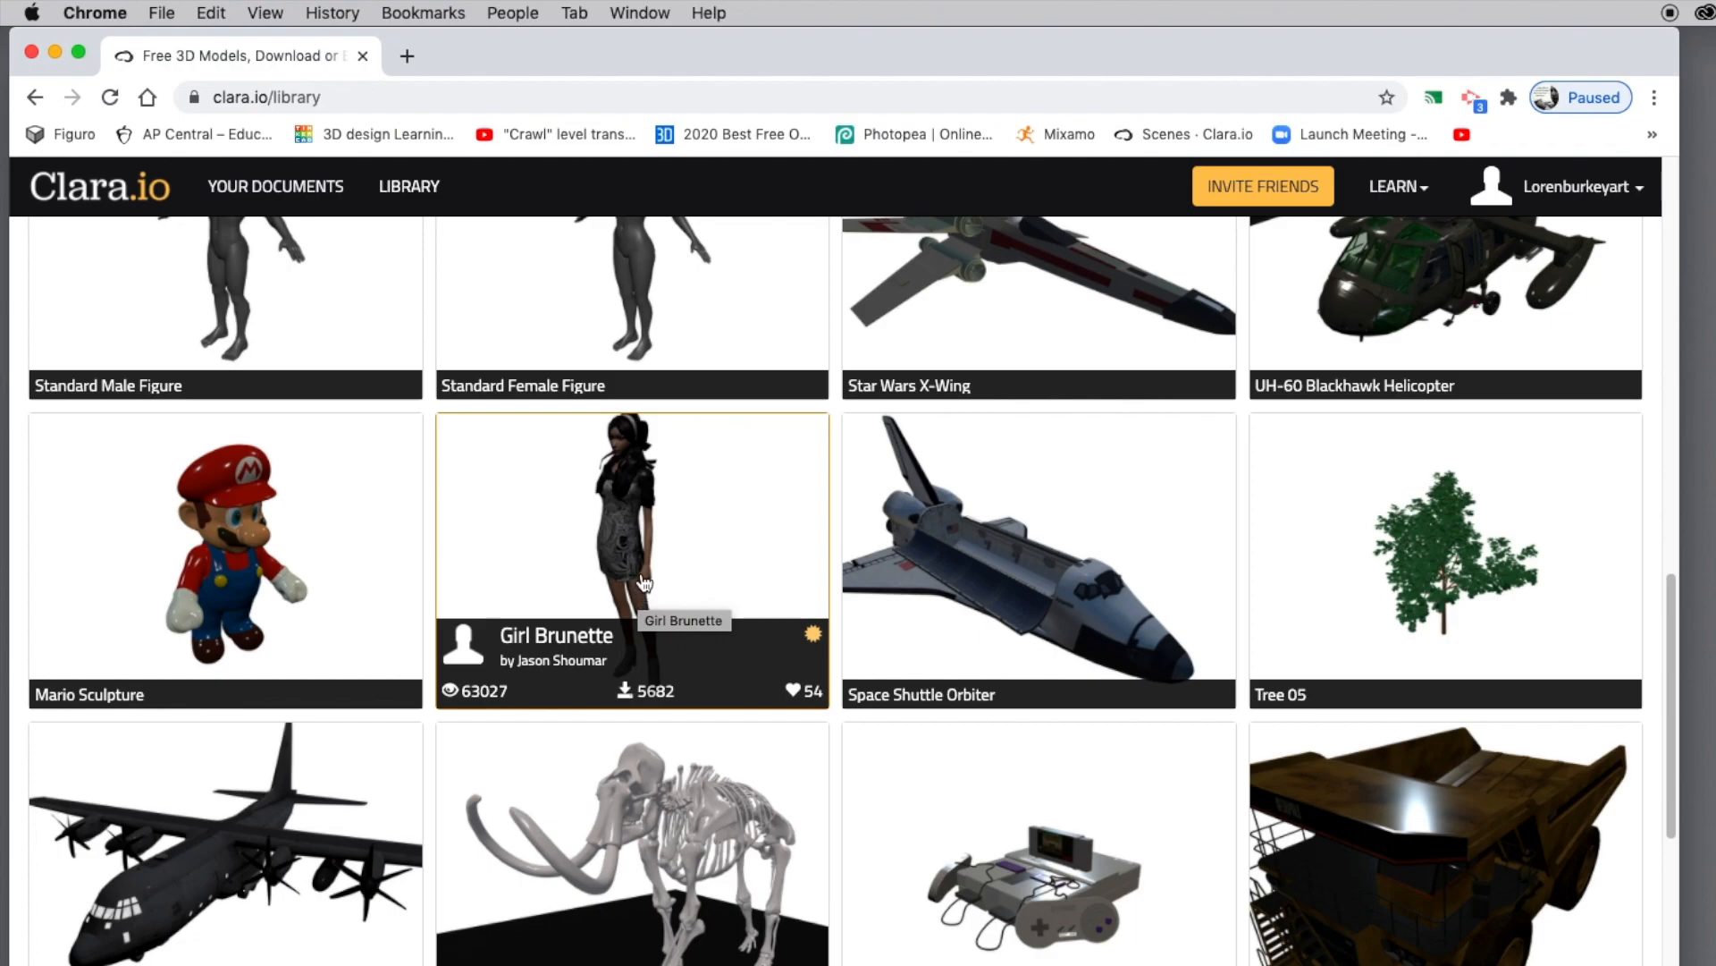
pyautogui.scroll(-1, 644, 583)
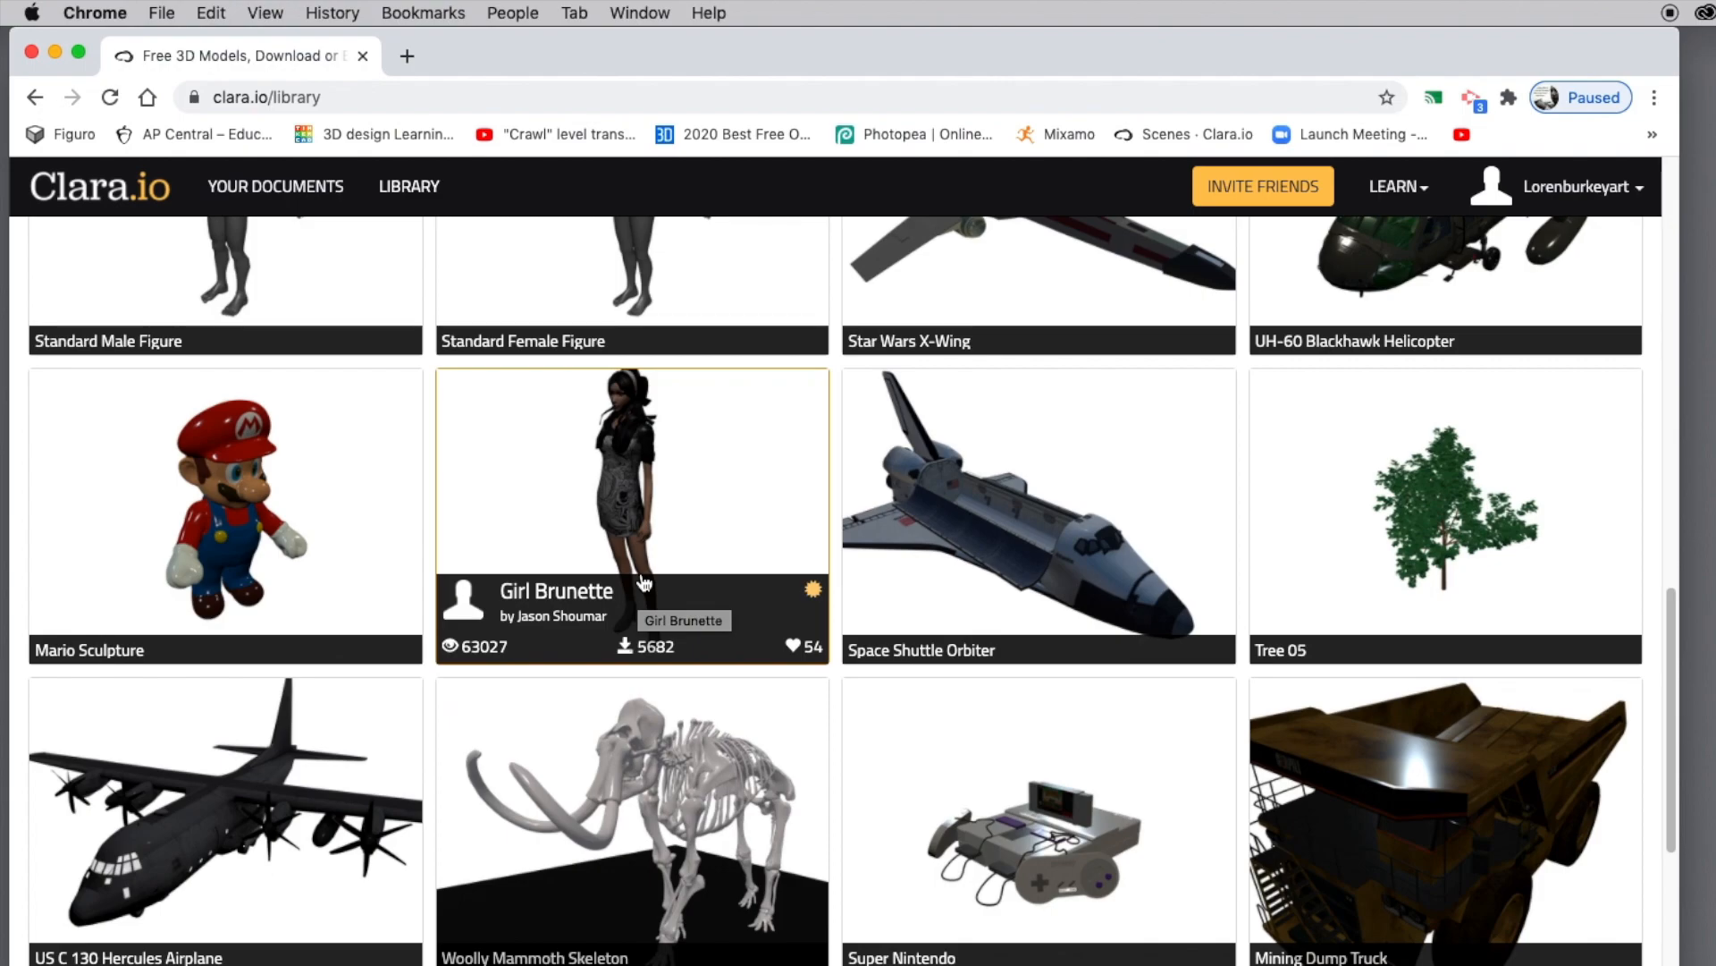
pyautogui.scroll(-3, 631, 505)
pyautogui.scroll(-5, 631, 505)
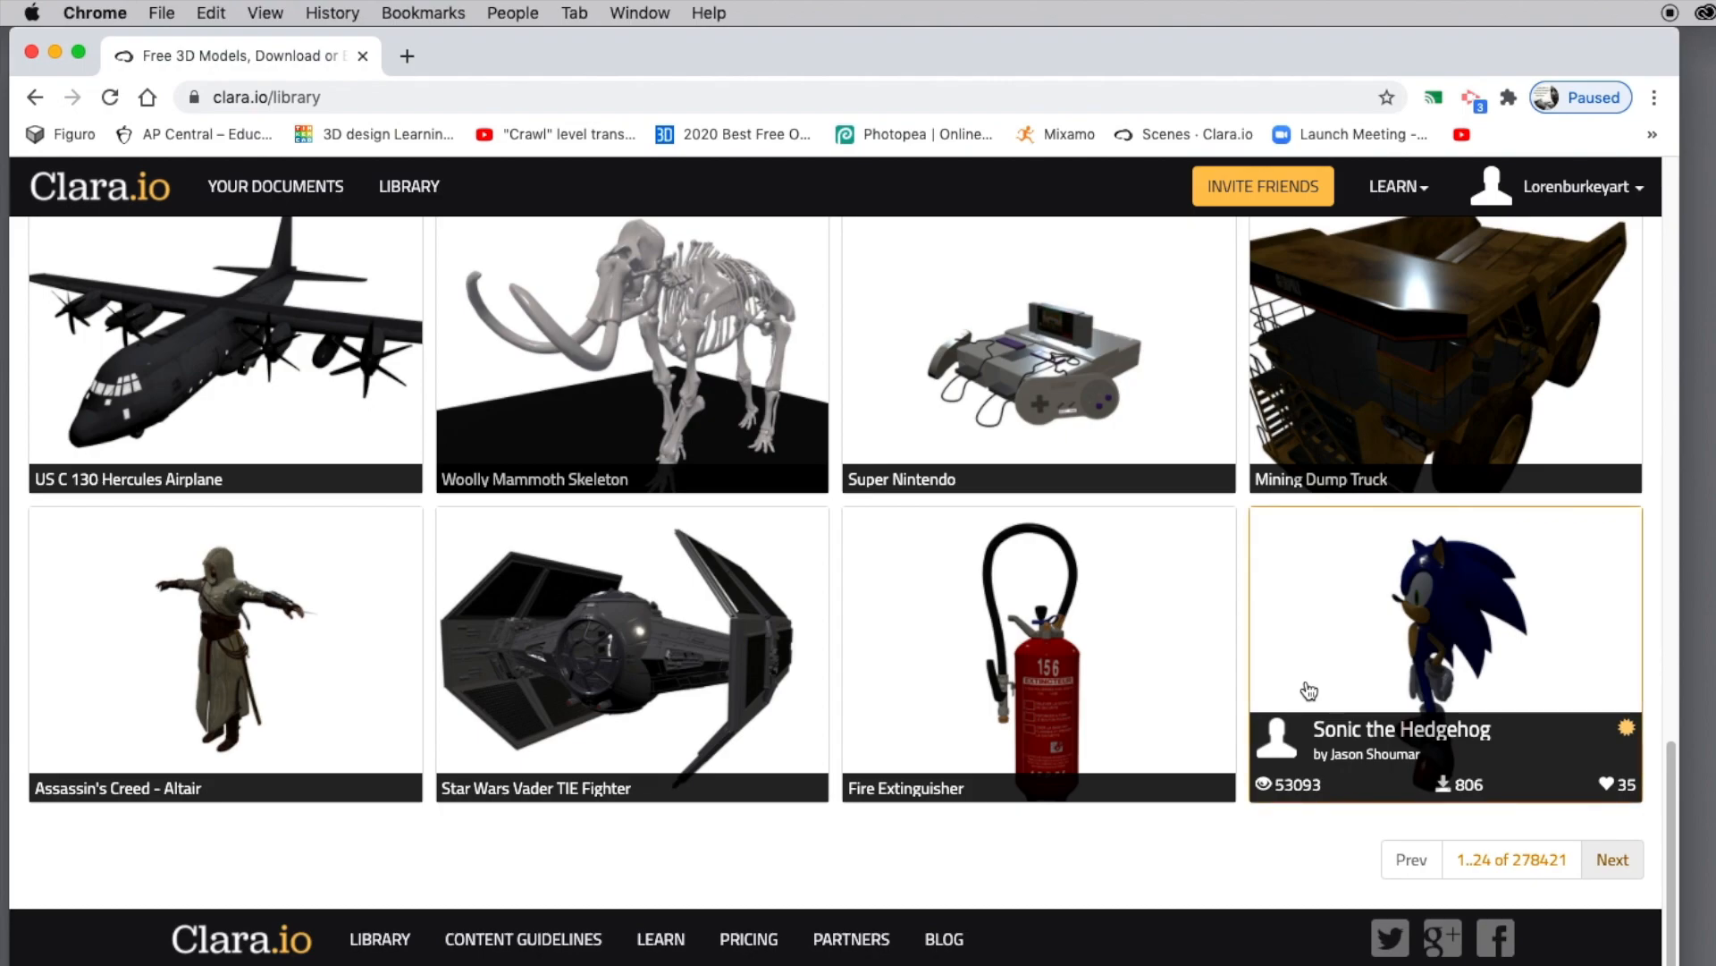
pyautogui.scroll(-2, 1035, 695)
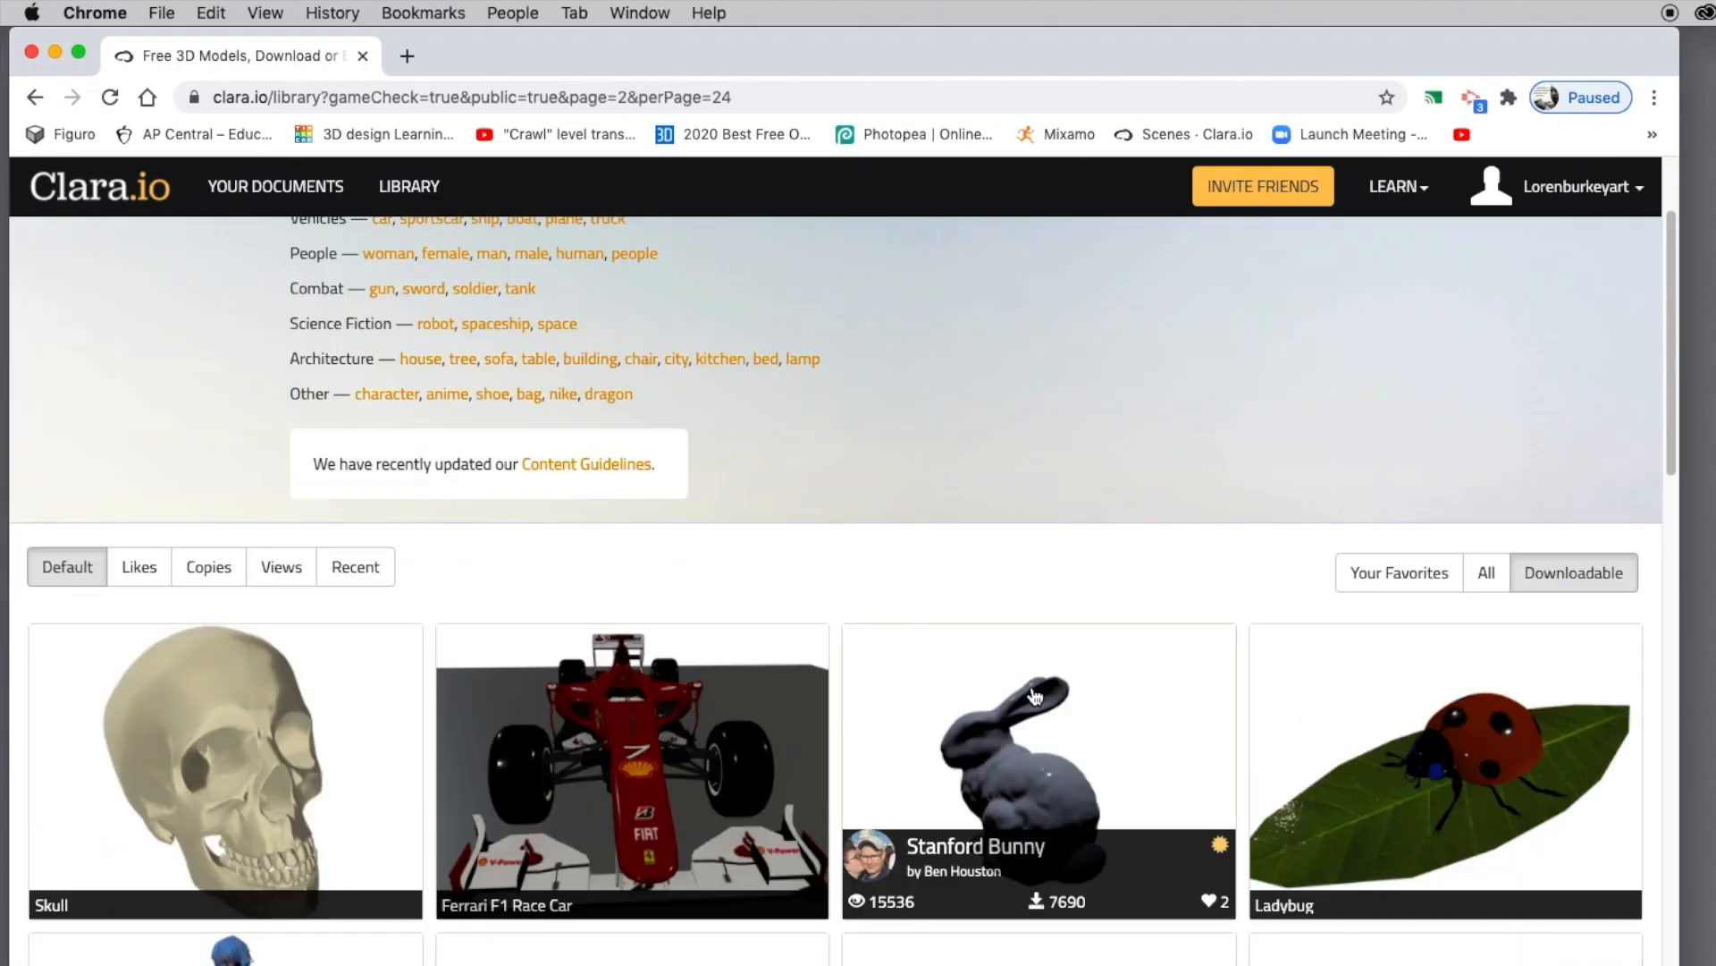
# Step: Look through the models on page 2 of the library and continue to page 3
pyautogui.scroll(-15, 1035, 695)
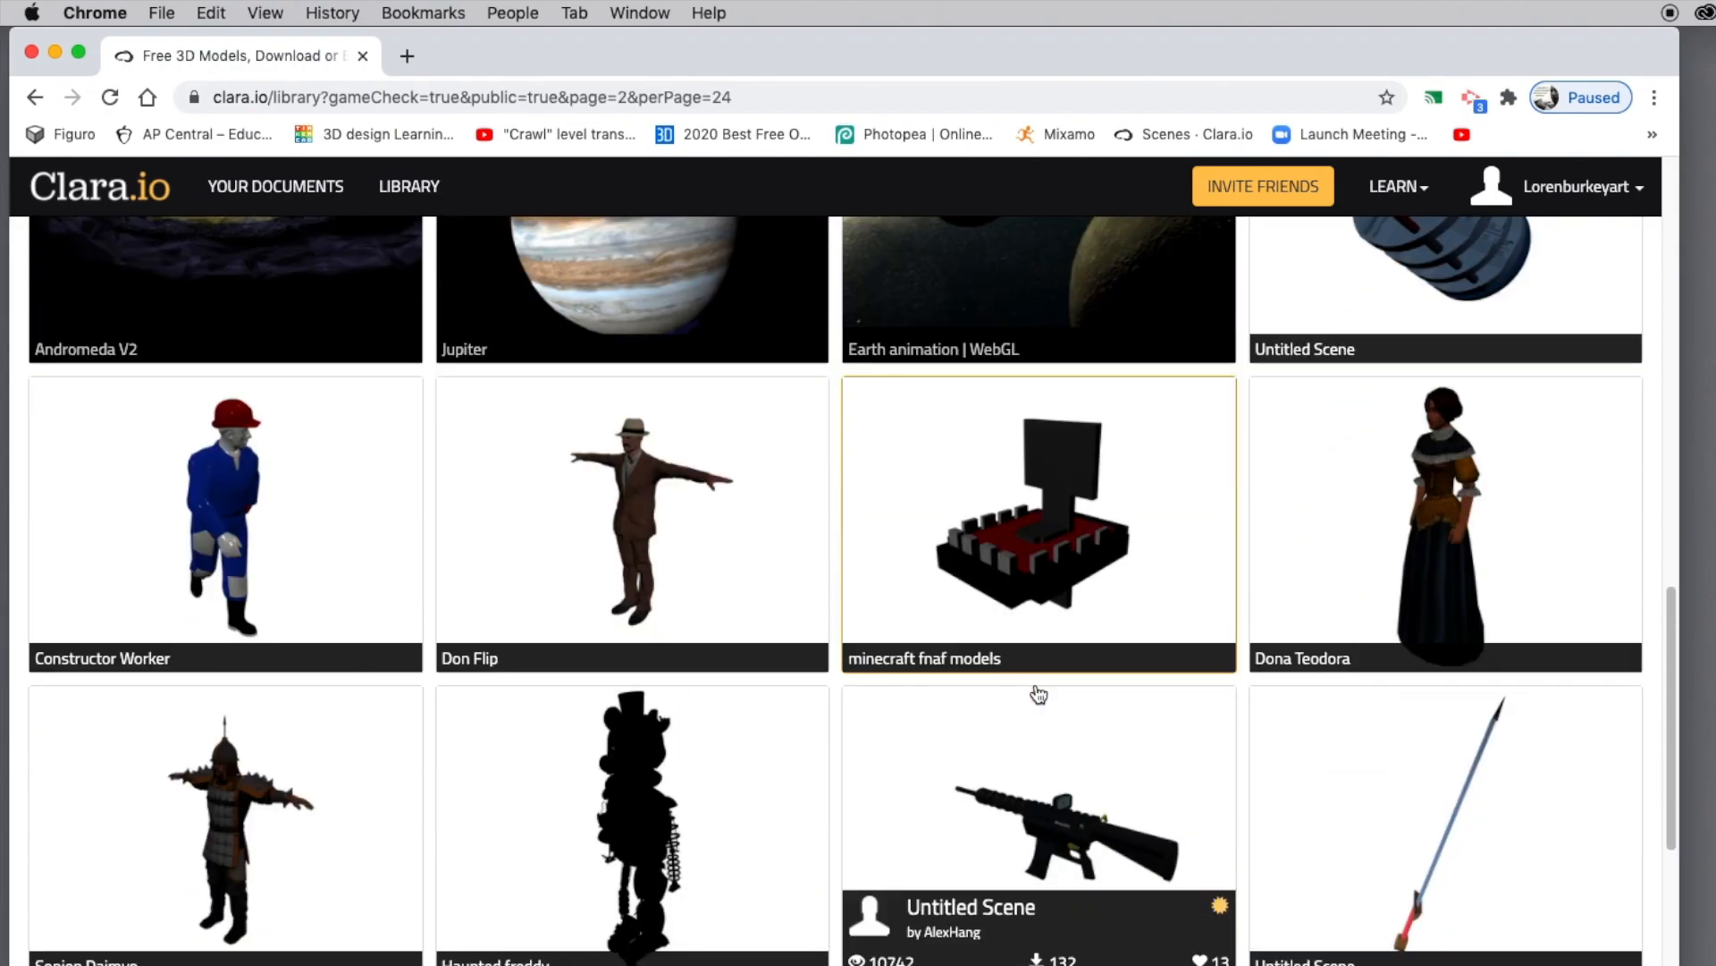
pyautogui.scroll(-6, 1038, 694)
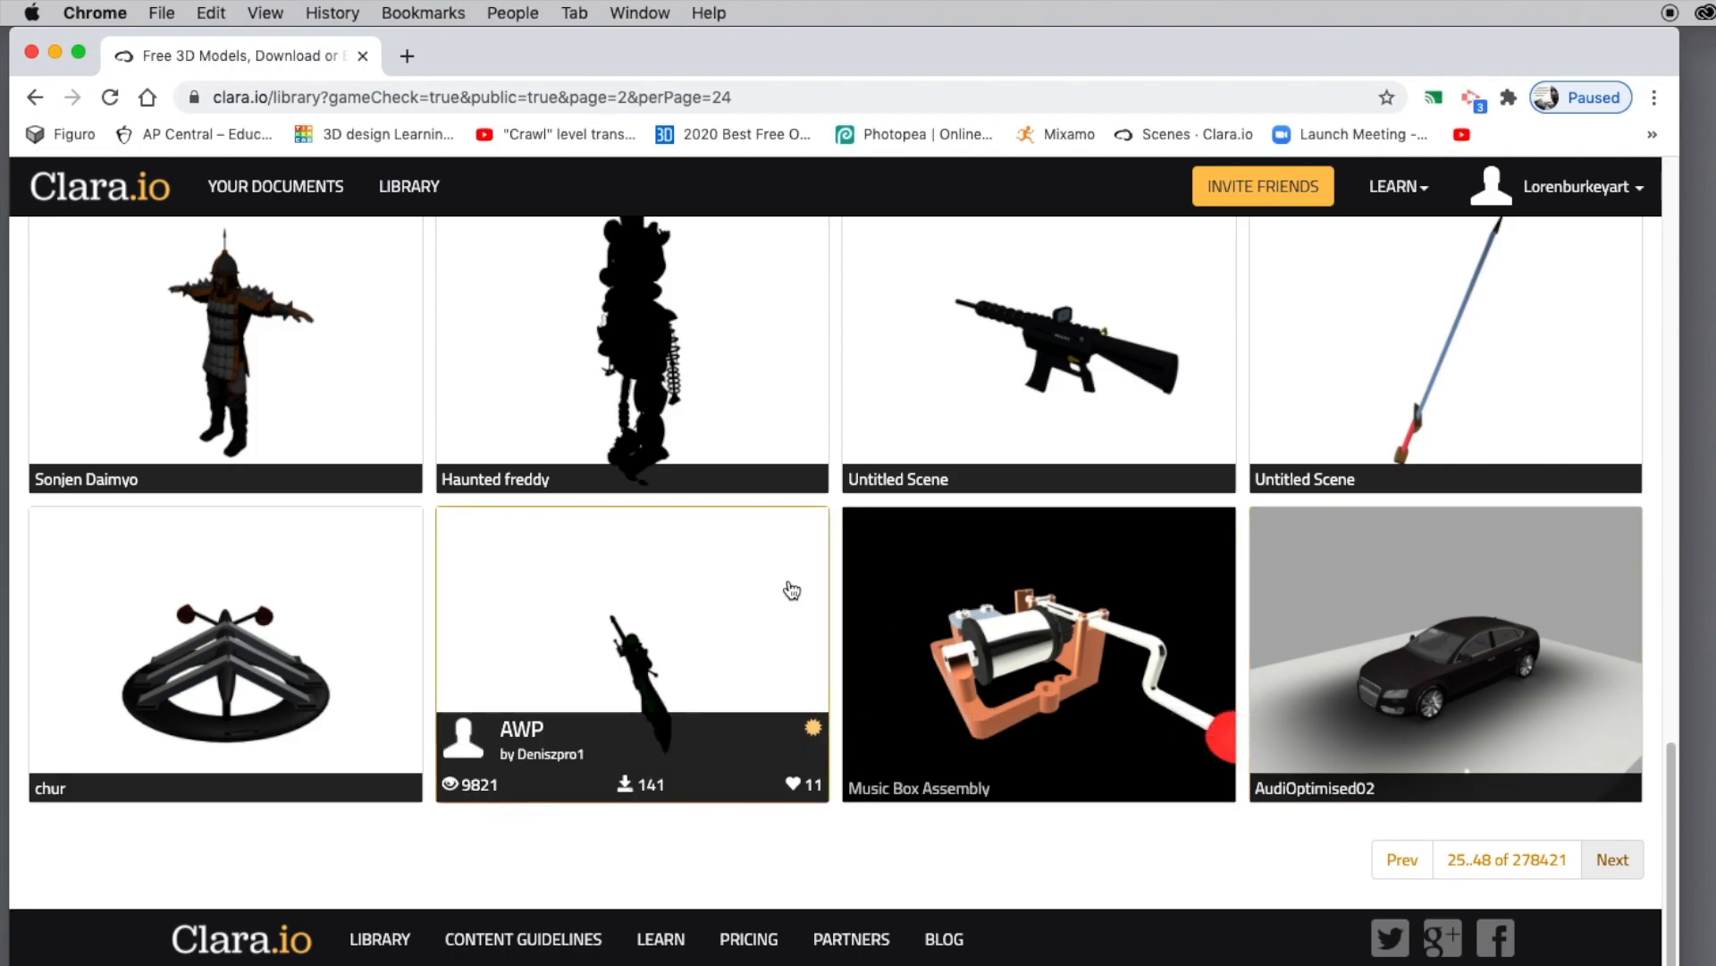
pyautogui.scroll(3, 790, 588)
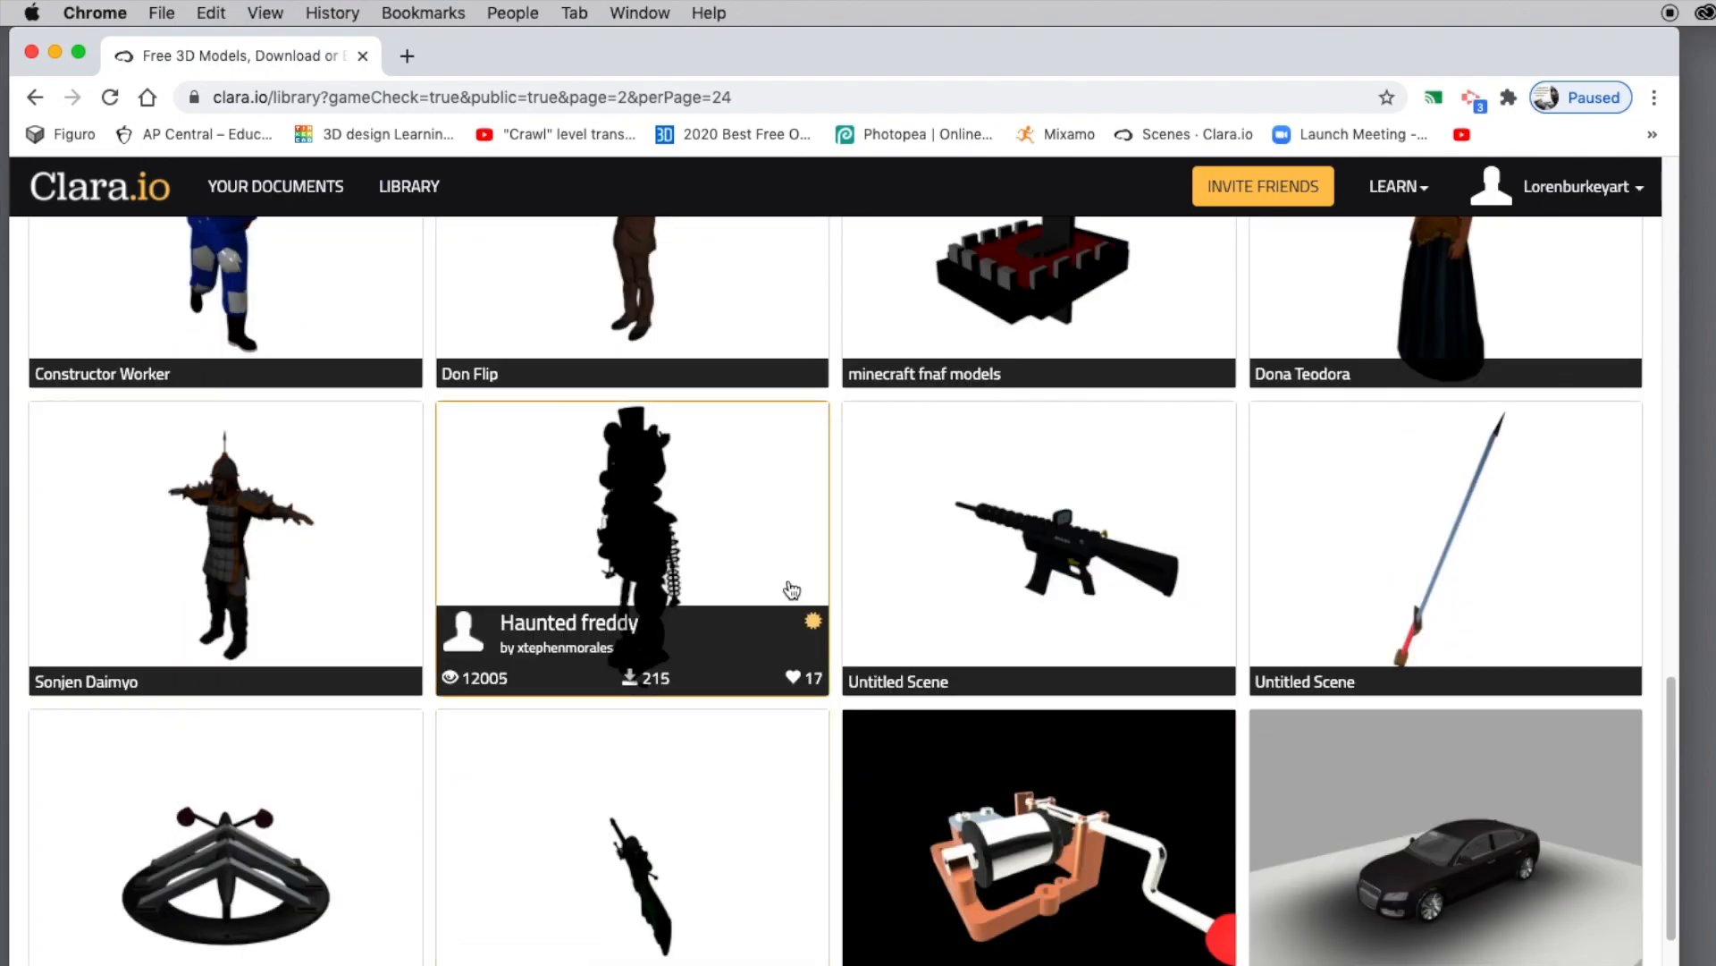
pyautogui.scroll(-3, 791, 587)
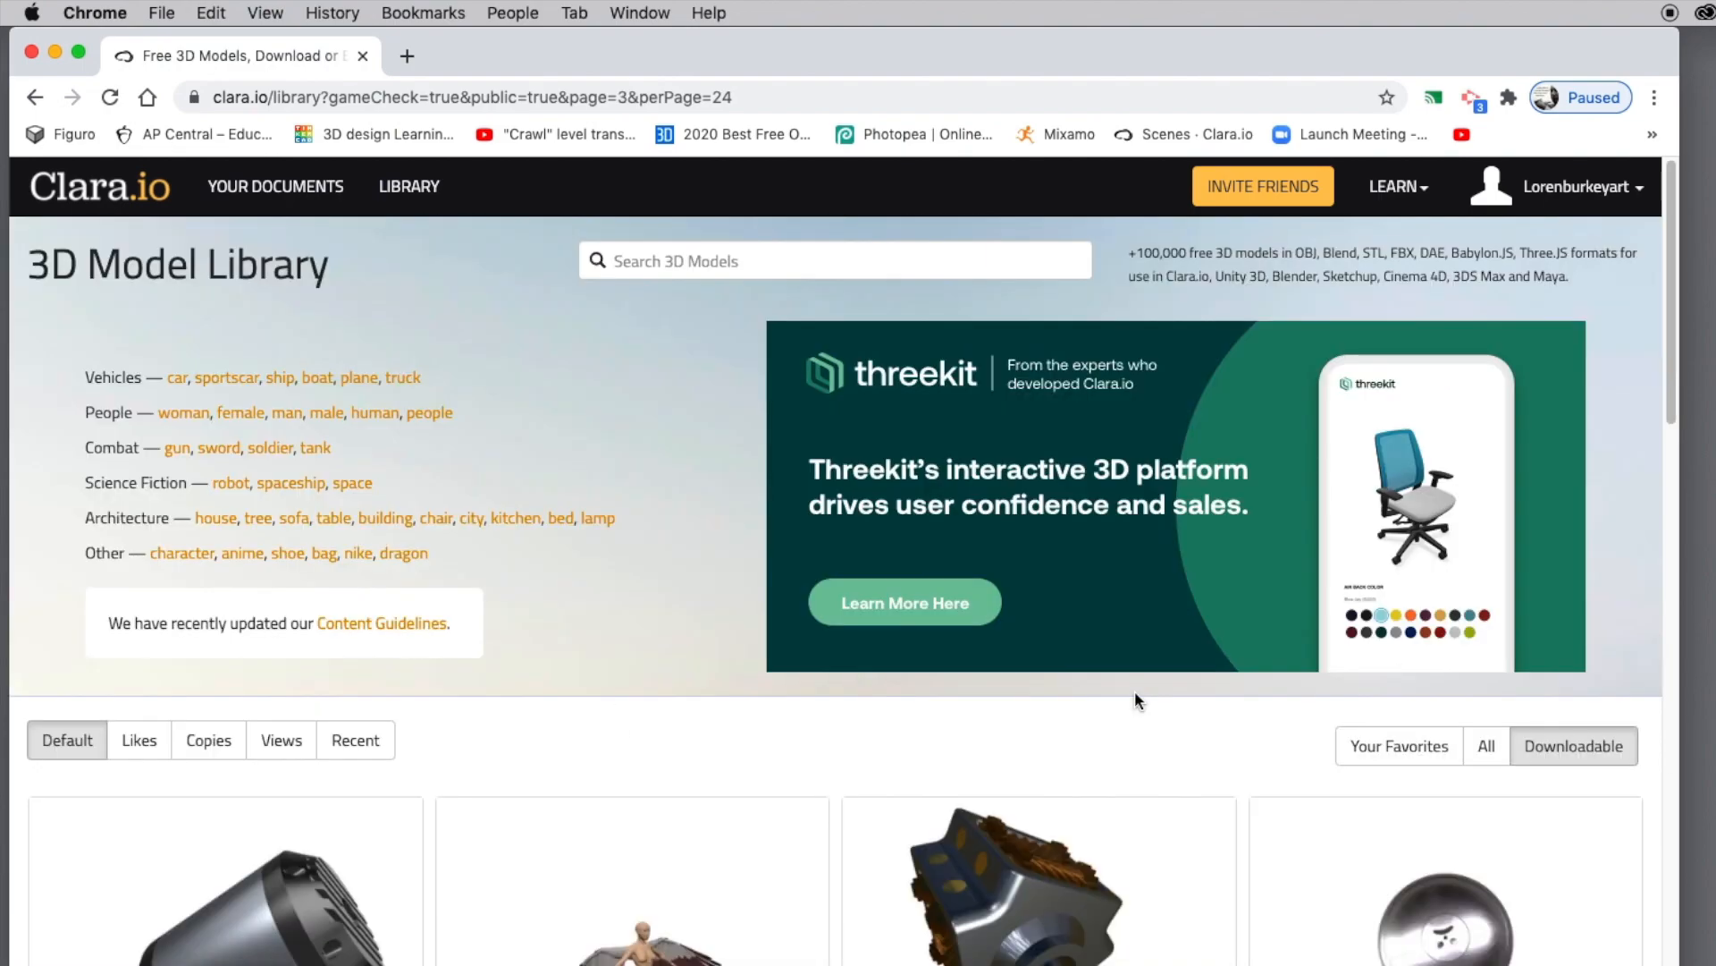
# Step: Find the blond cartoon figure in a dark suit on page 3 of the library and open its scene page
pyautogui.scroll(-10, 778, 747)
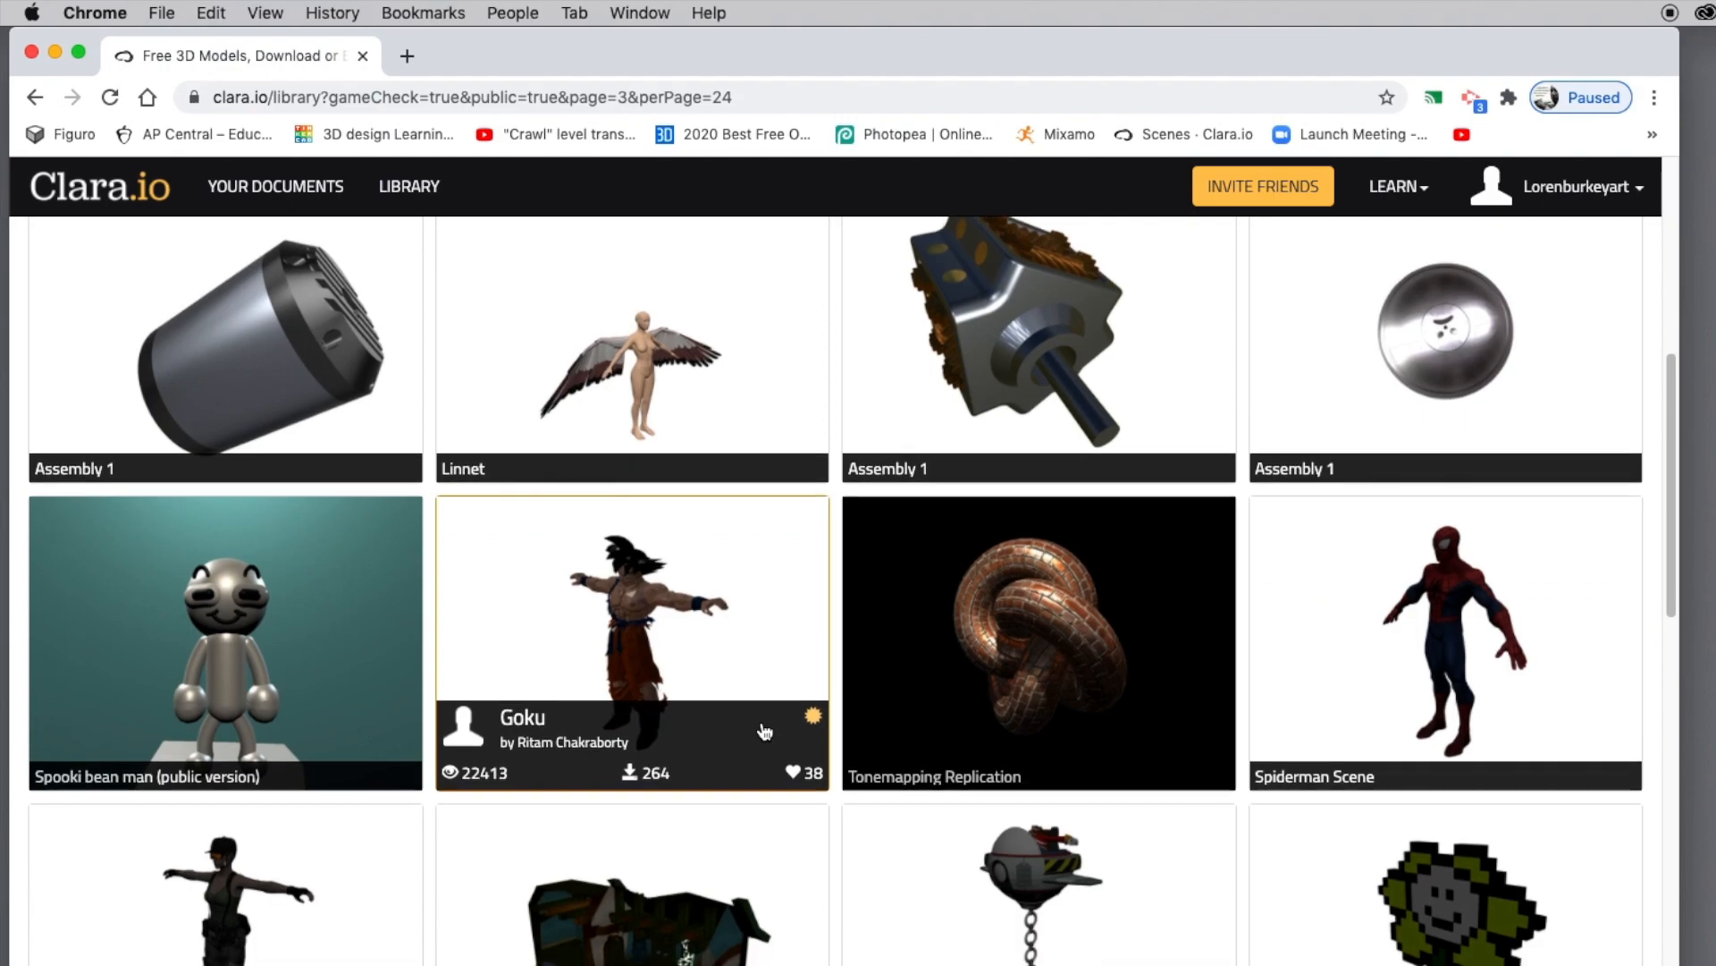
pyautogui.scroll(-14, 765, 731)
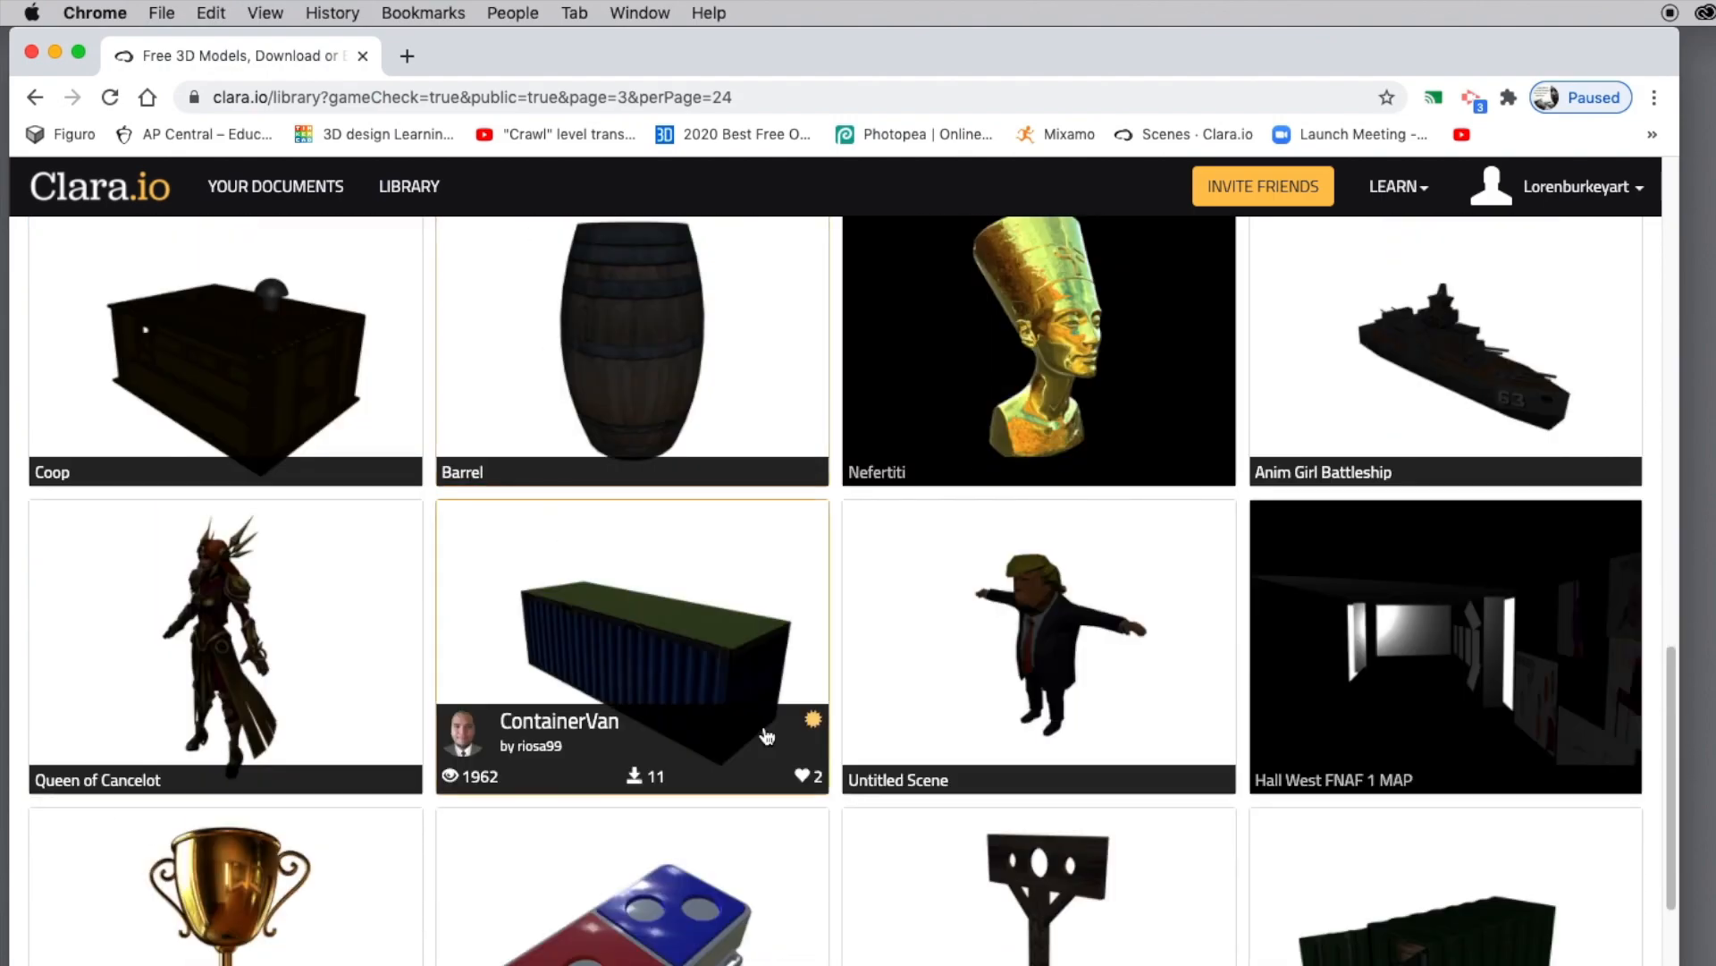
pyautogui.scroll(-2, 765, 731)
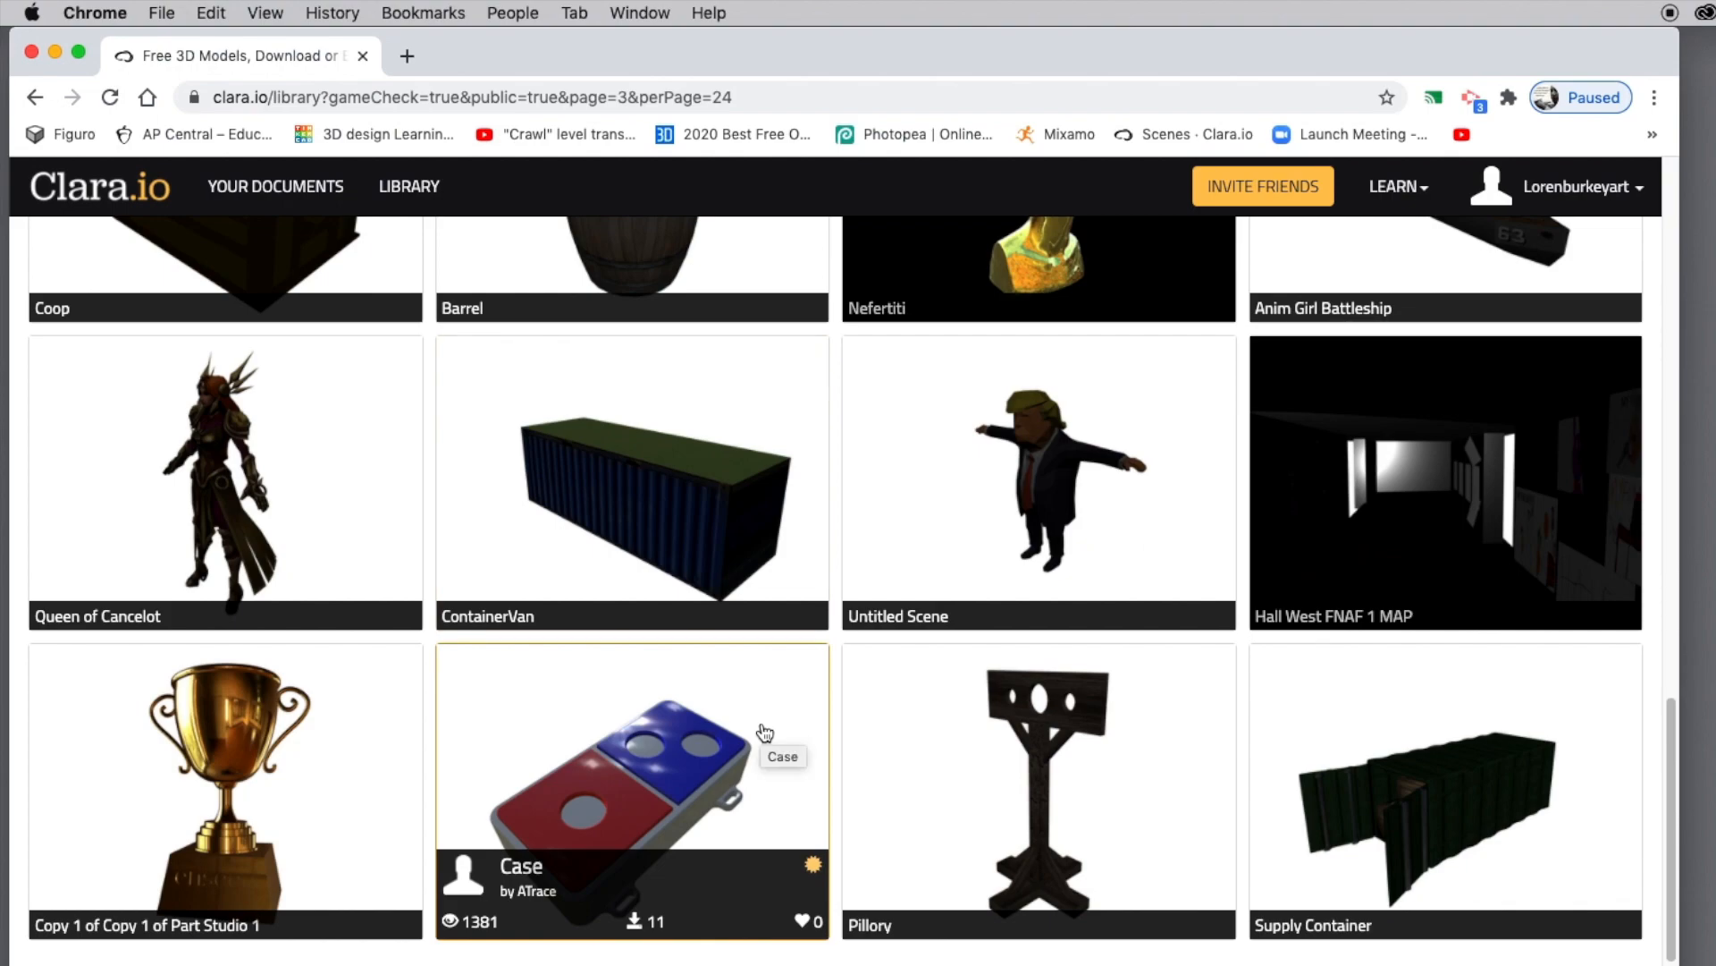
pyautogui.click(1048, 456)
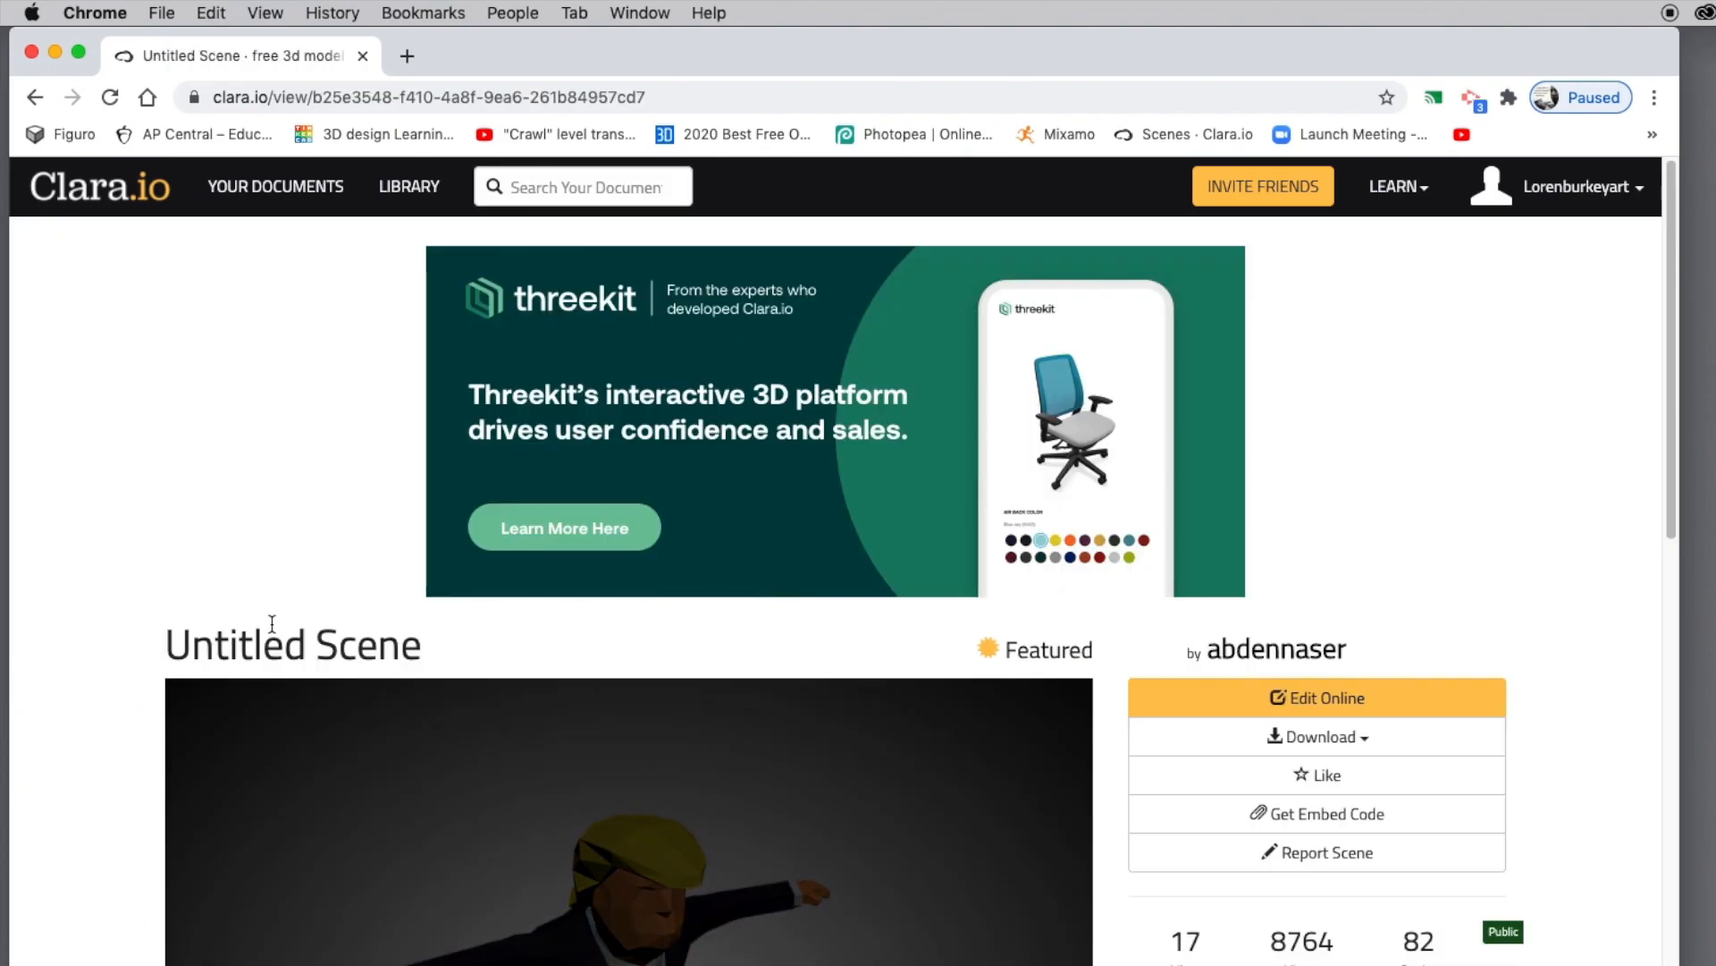
# Step: Examine the suited figure's T-pose by orbiting its 3D preview, and review the scene page's options
pyautogui.scroll(-6, 154, 572)
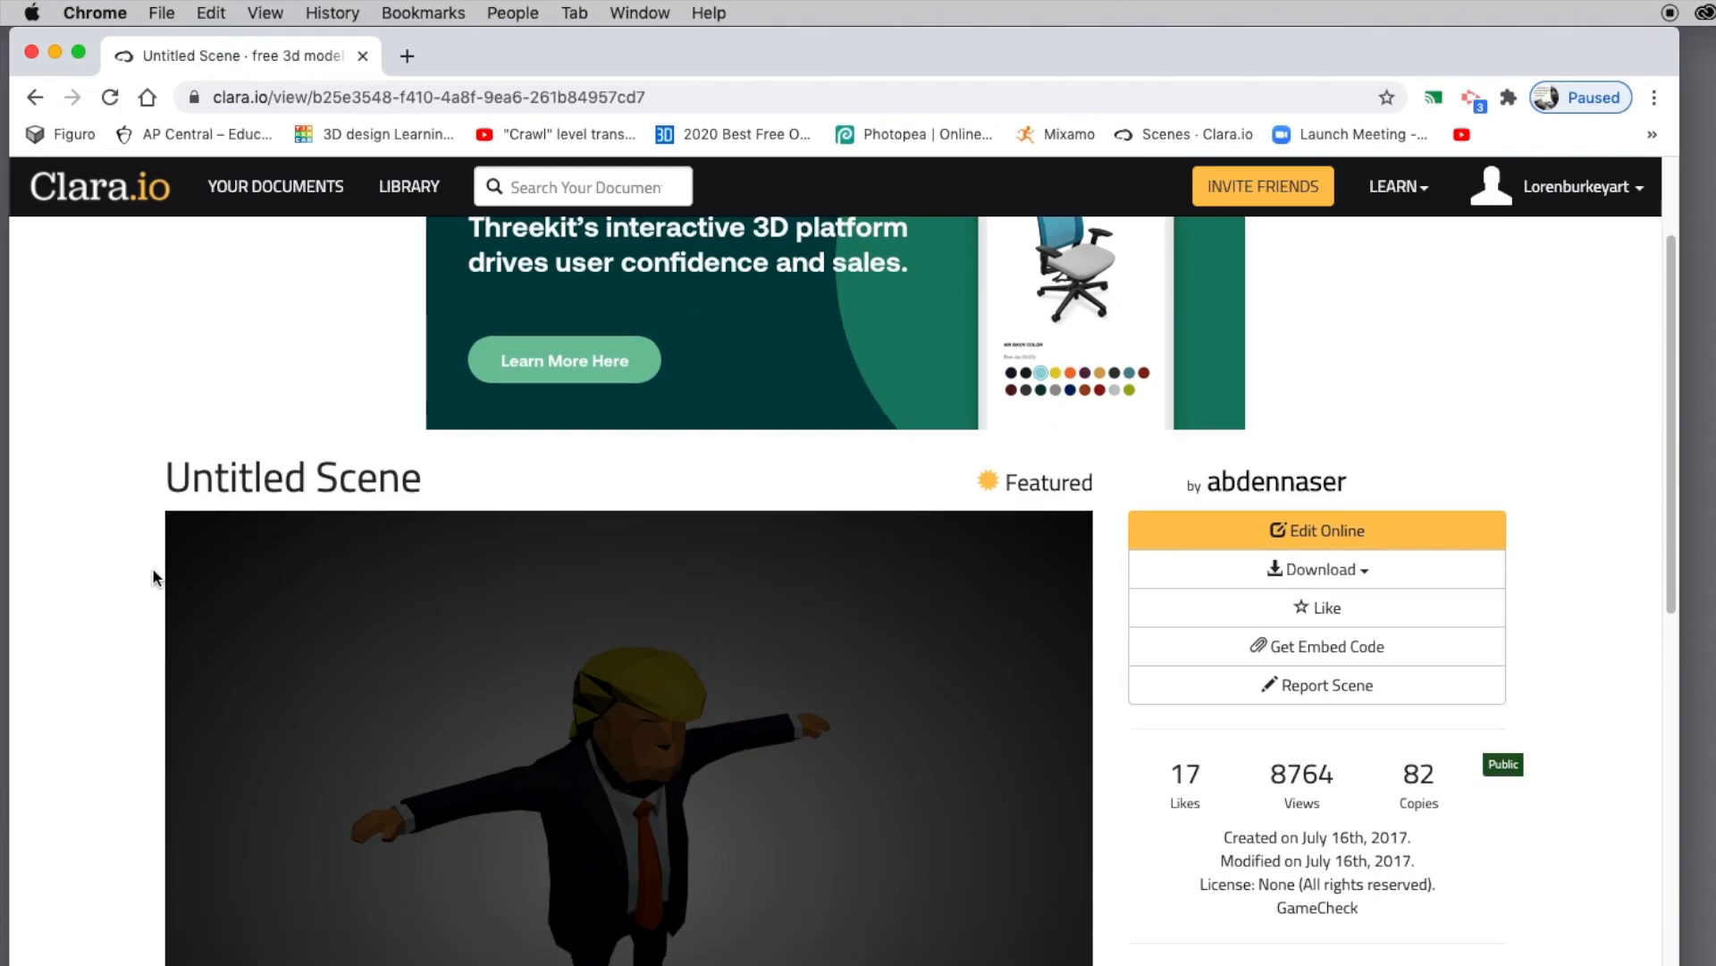
pyautogui.scroll(3, 158, 581)
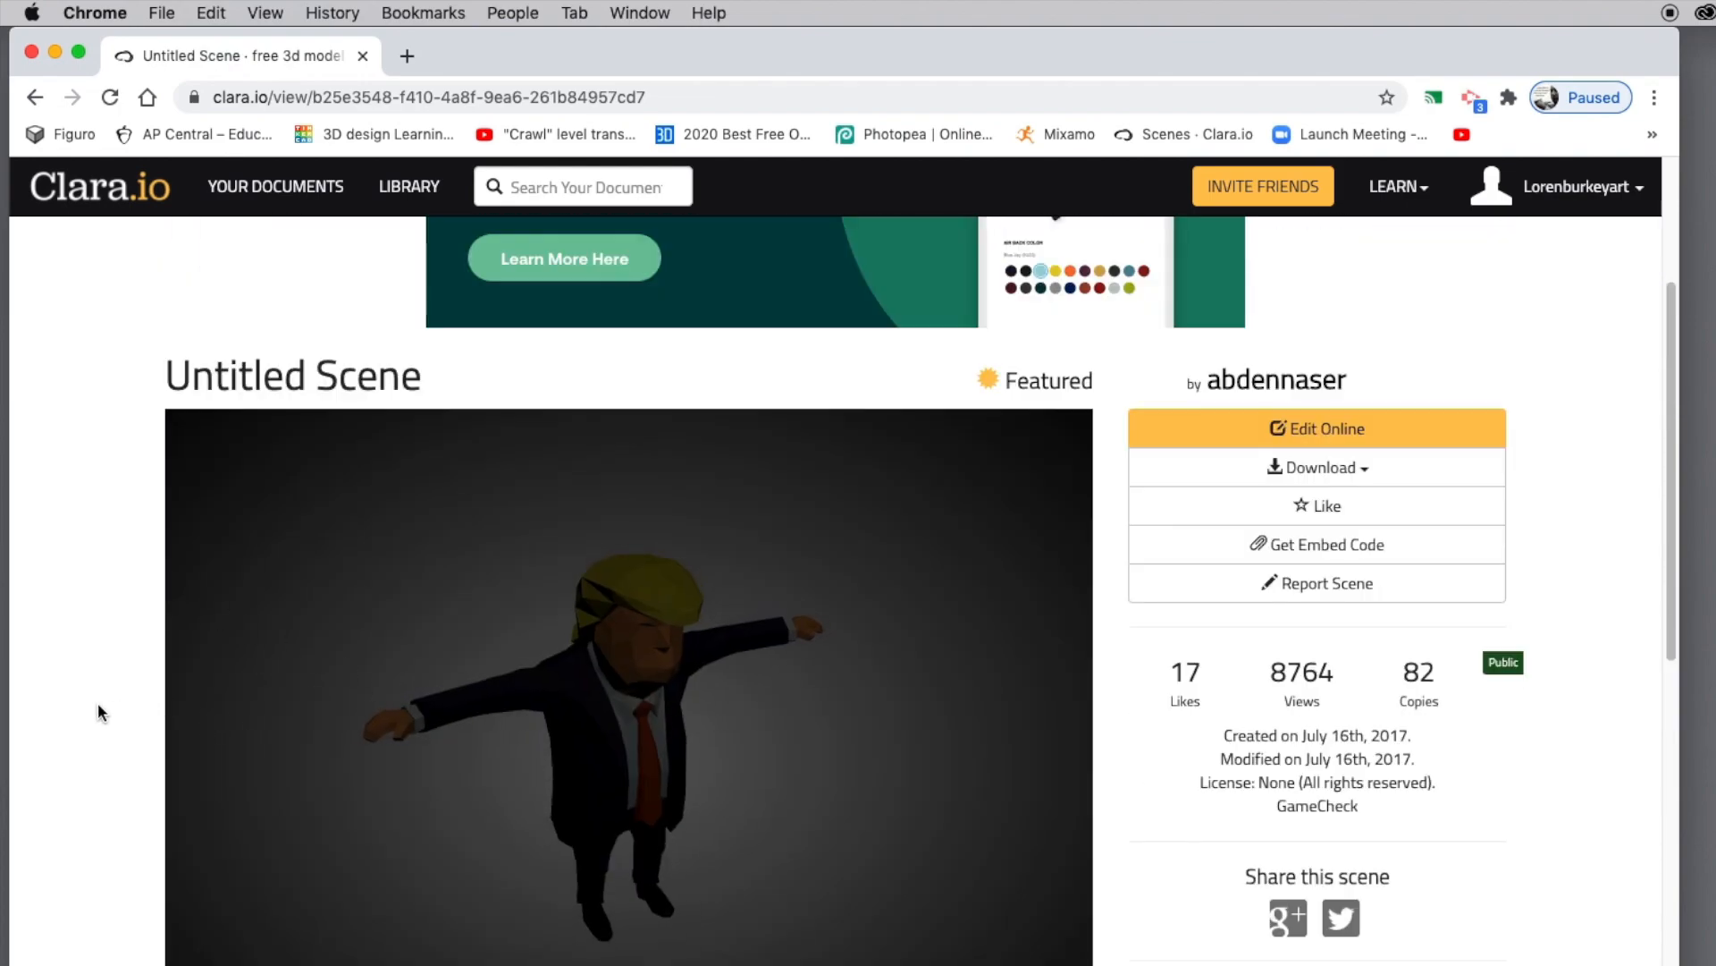
pyautogui.scroll(-5, 98, 706)
pyautogui.moveTo(554, 474); pyautogui.dragTo(567, 399)
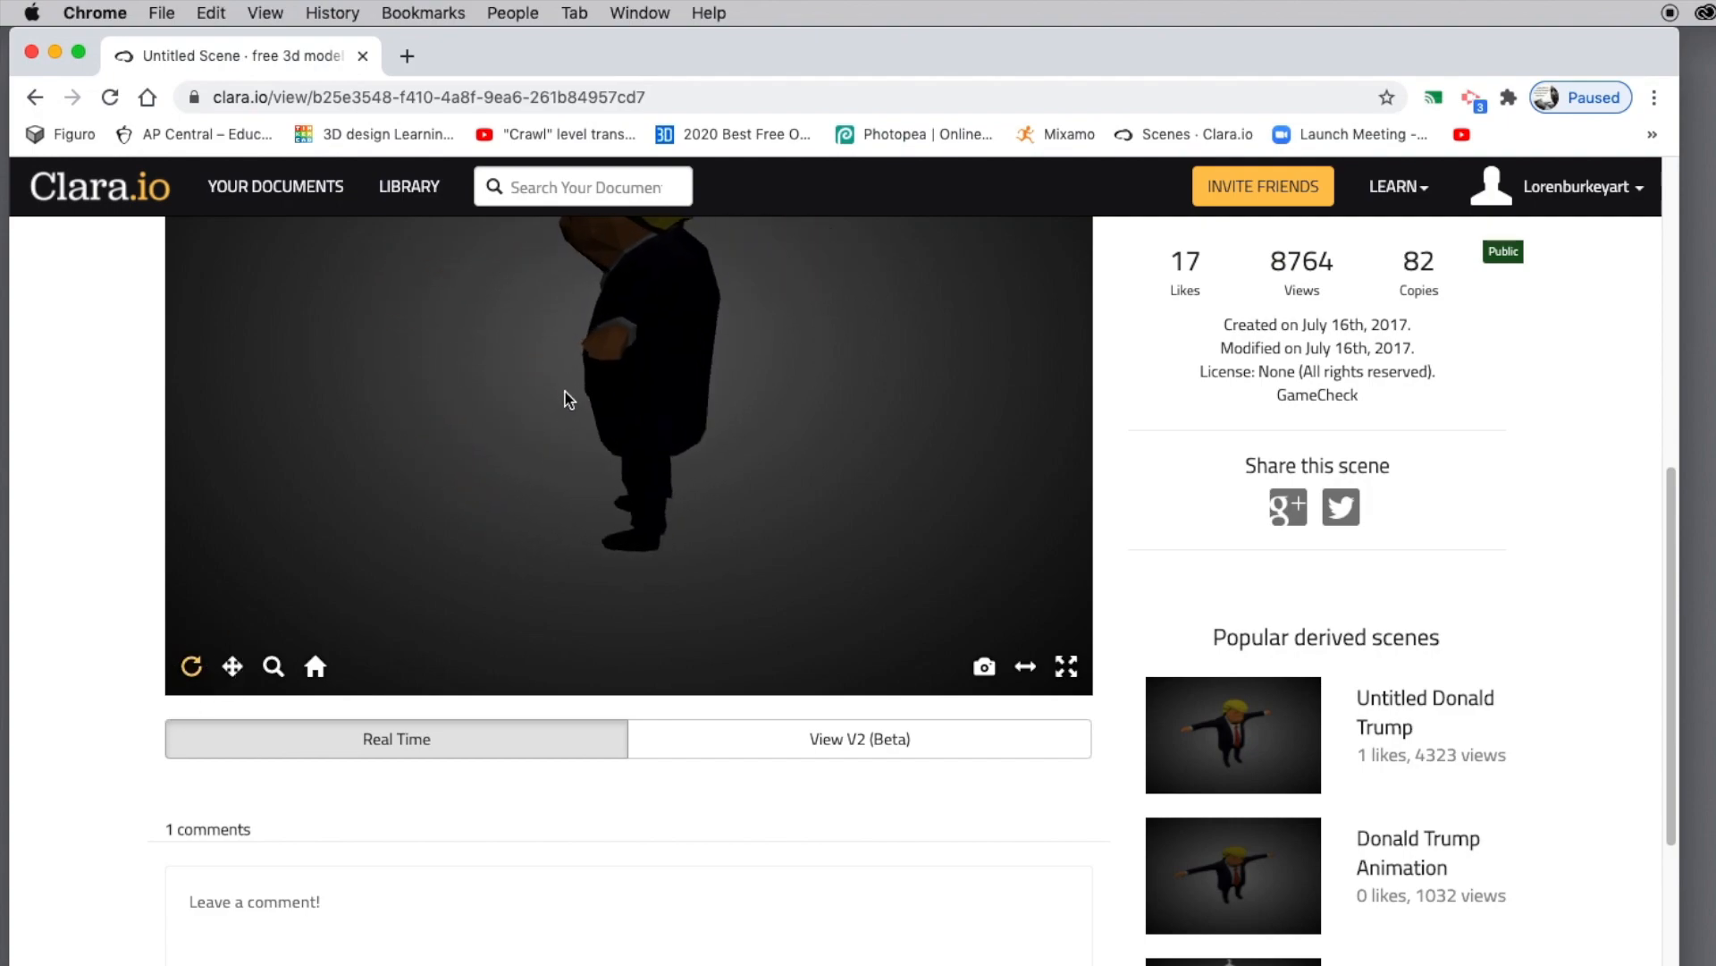
pyautogui.moveTo(652, 333); pyautogui.dragTo(574, 421)
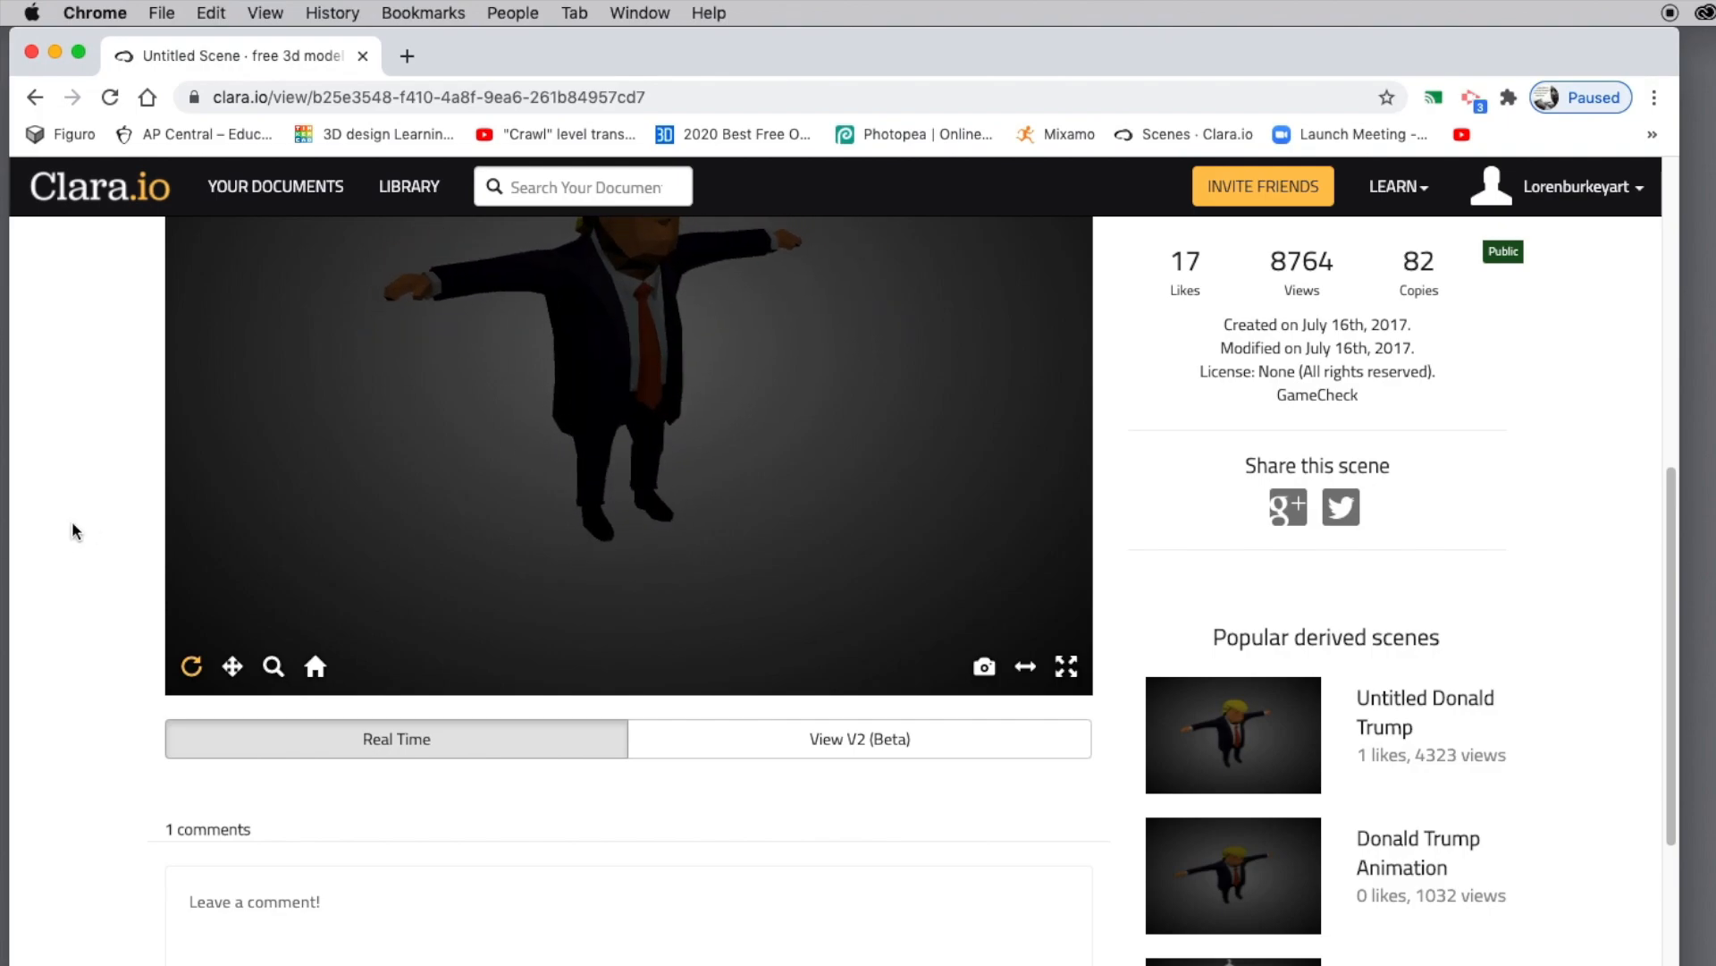
pyautogui.scroll(-2, 73, 531)
pyautogui.scroll(5, 73, 531)
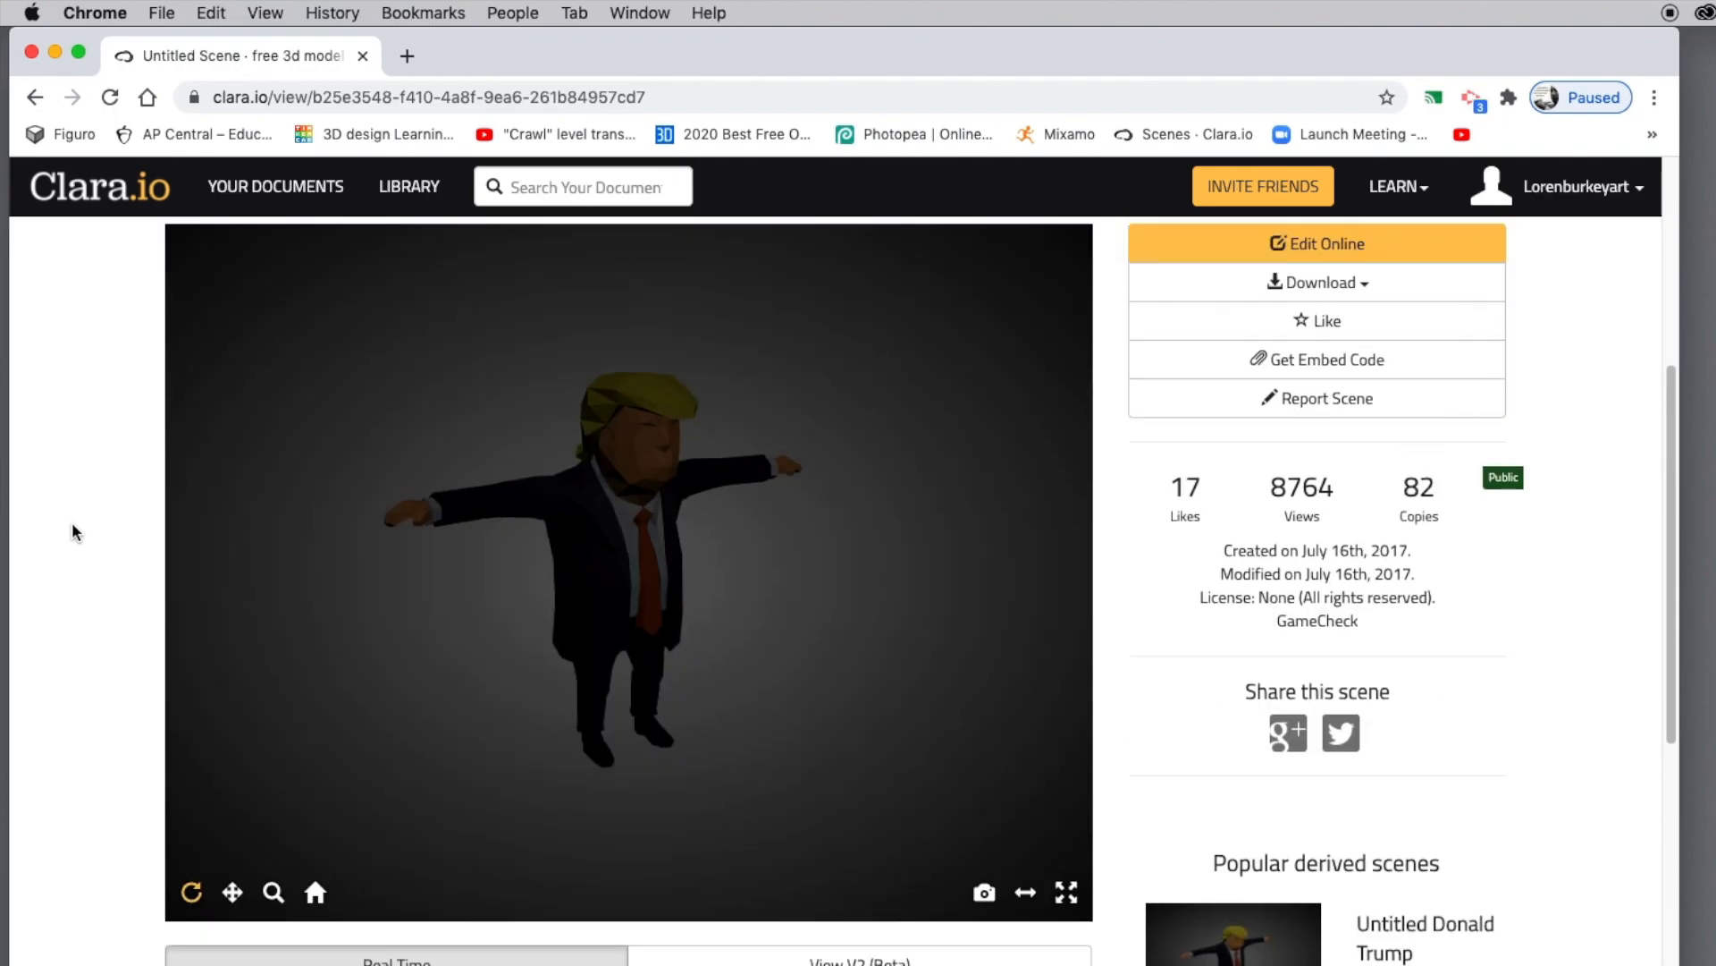
pyautogui.scroll(2, 72, 528)
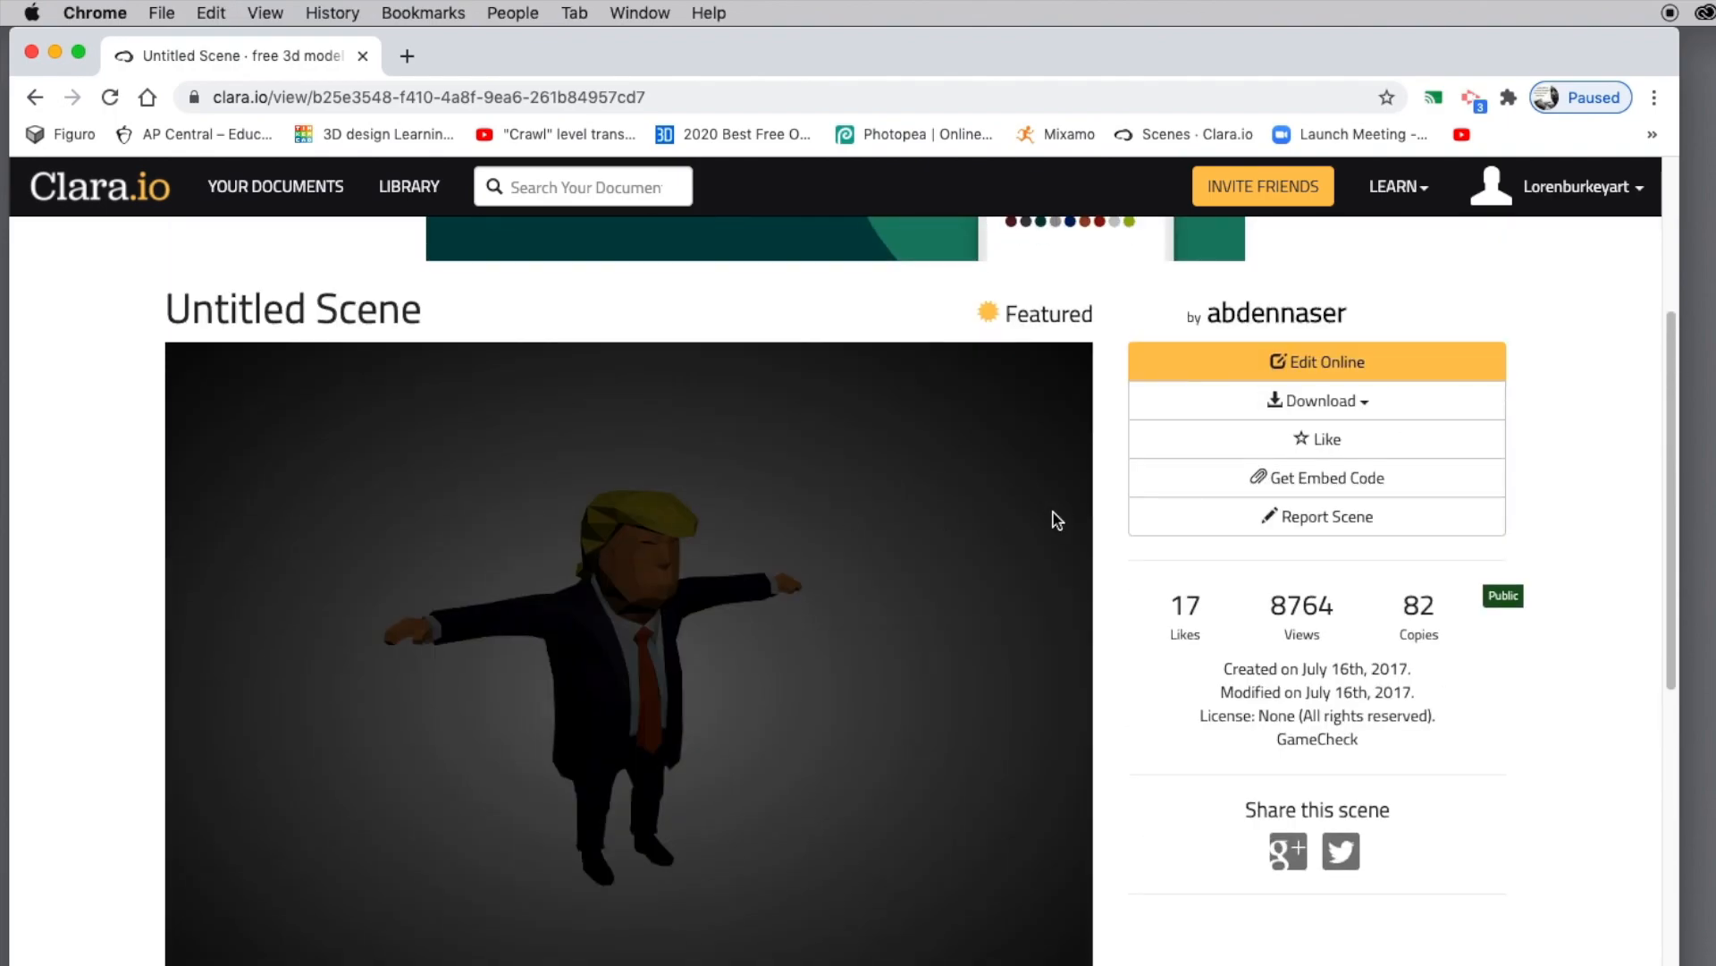
# Step: Export the scene as Autodesk FBX (.fbx) and download untitled-scene-fbx.zip
pyautogui.click(1322, 402)
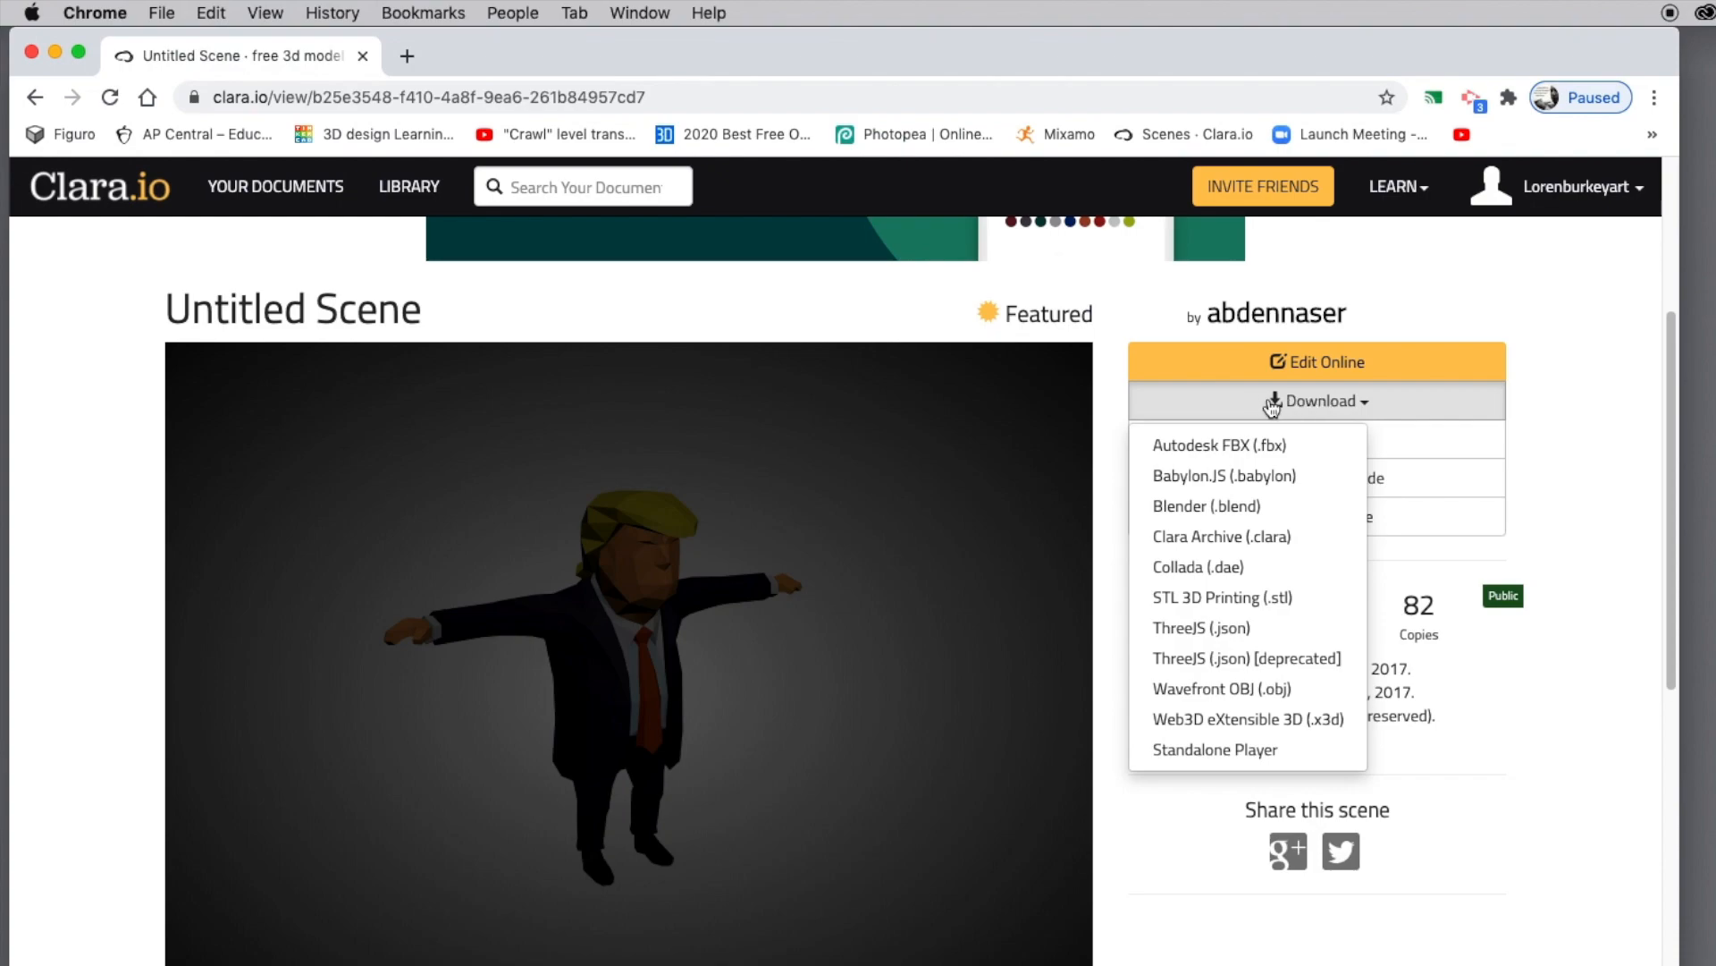
pyautogui.click(1198, 446)
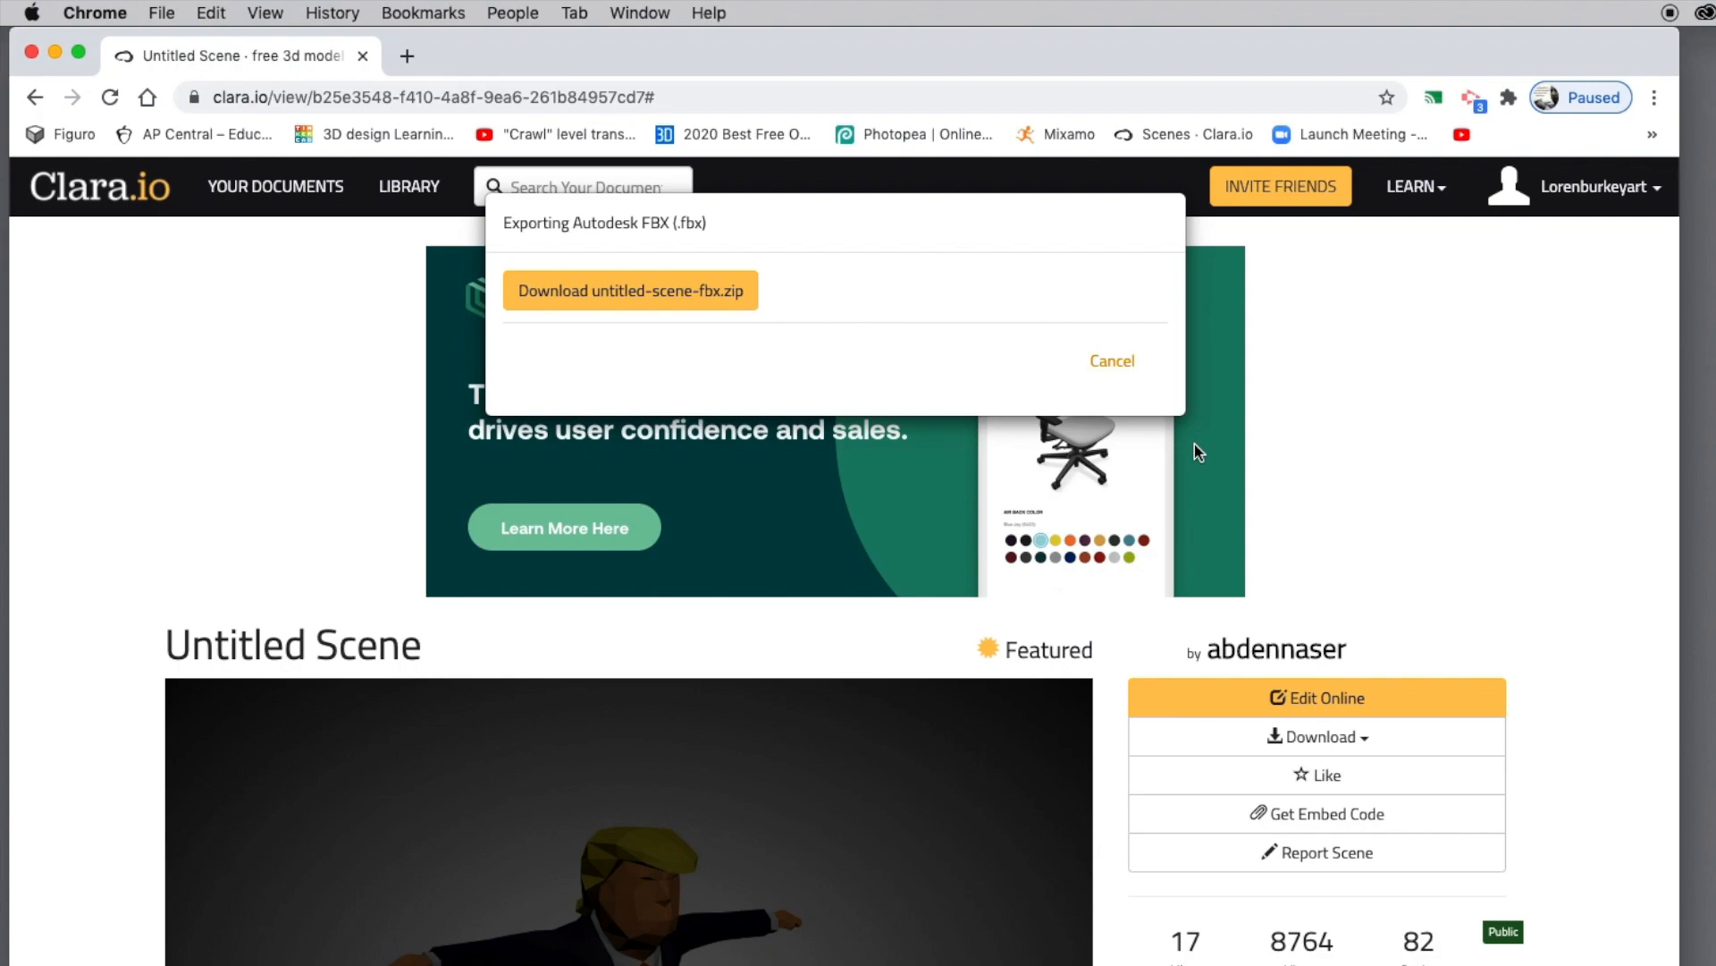
pyautogui.click(597, 291)
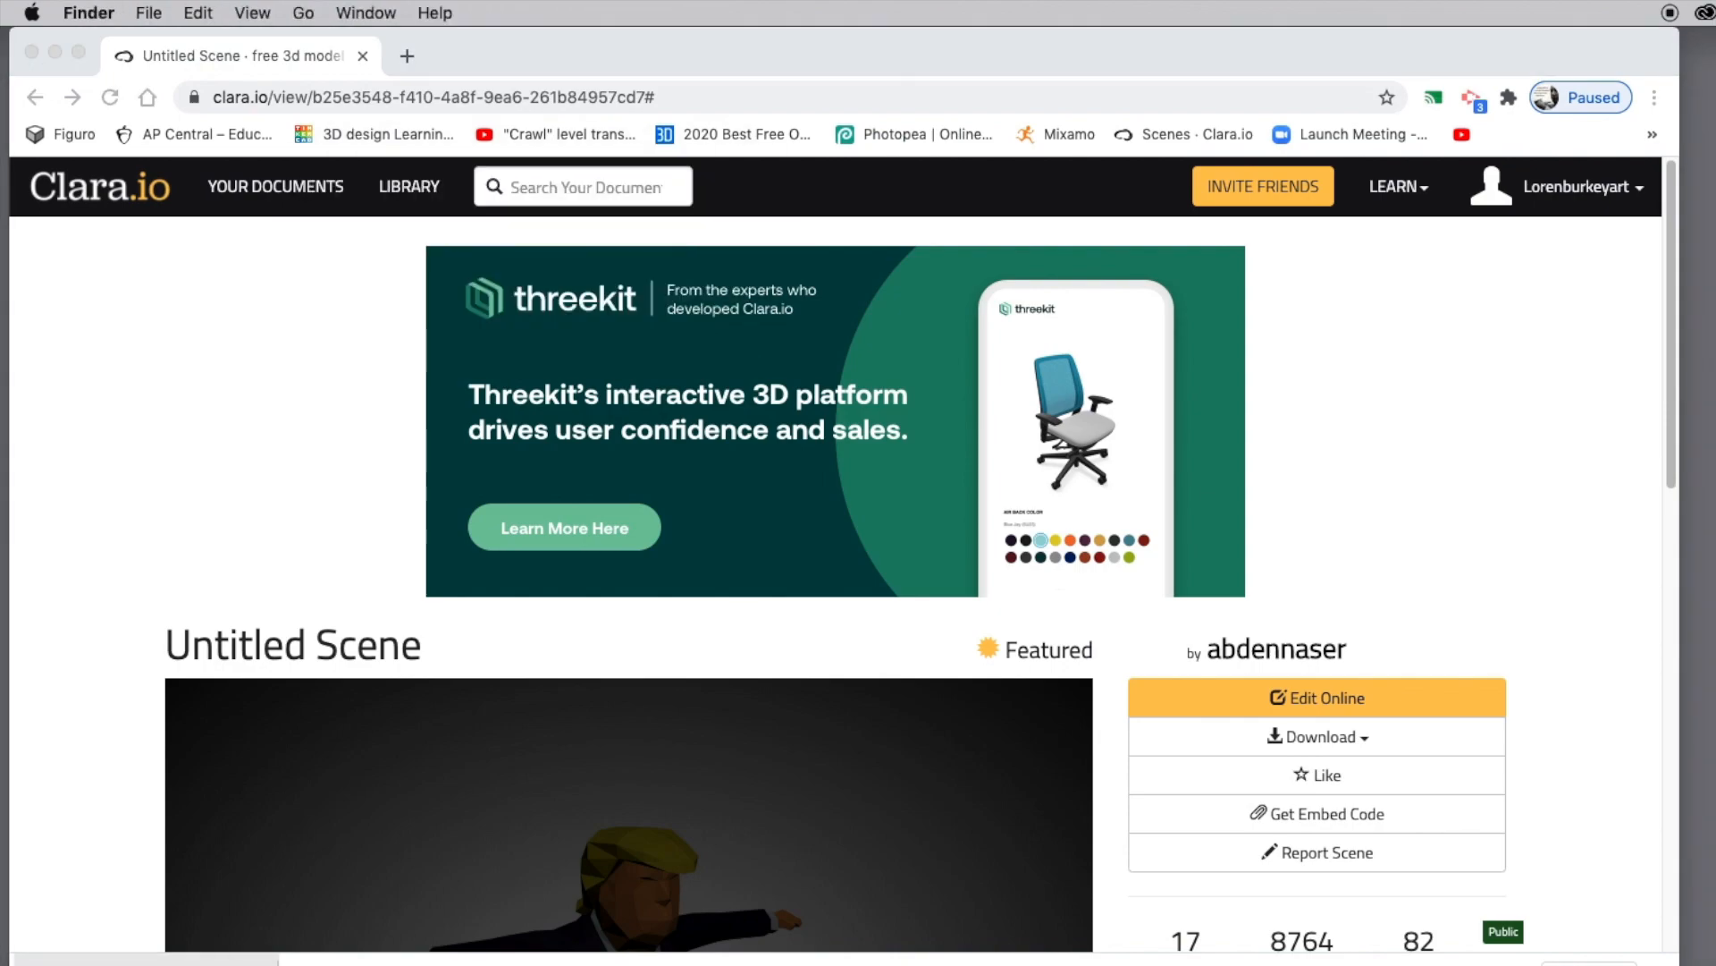
pyautogui.moveTo(339, 957)
pyautogui.mouseDown()
pyautogui.moveTo(384, 548)
pyautogui.moveTo(323, 466)
pyautogui.moveTo(362, 964)
pyautogui.mouseUp()
# Step: Open Mixamo in a new browser tab and look over its Characters and Animations libraries, ending on Animations
pyautogui.click(407, 57)
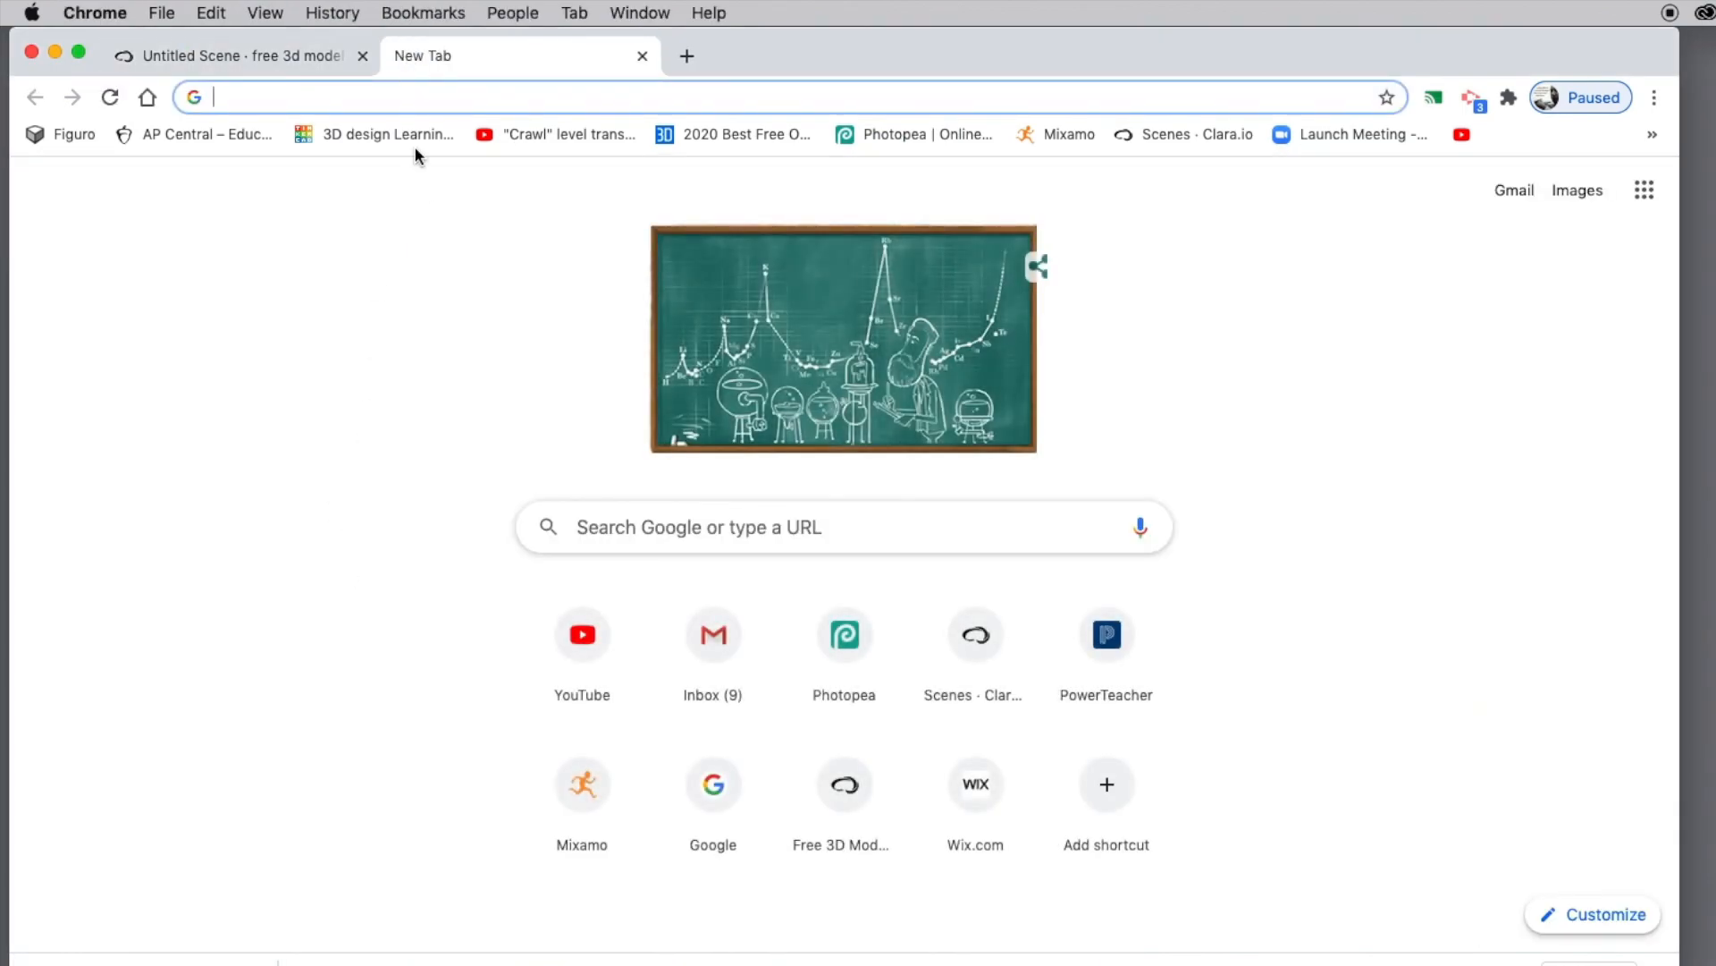
pyautogui.click(582, 785)
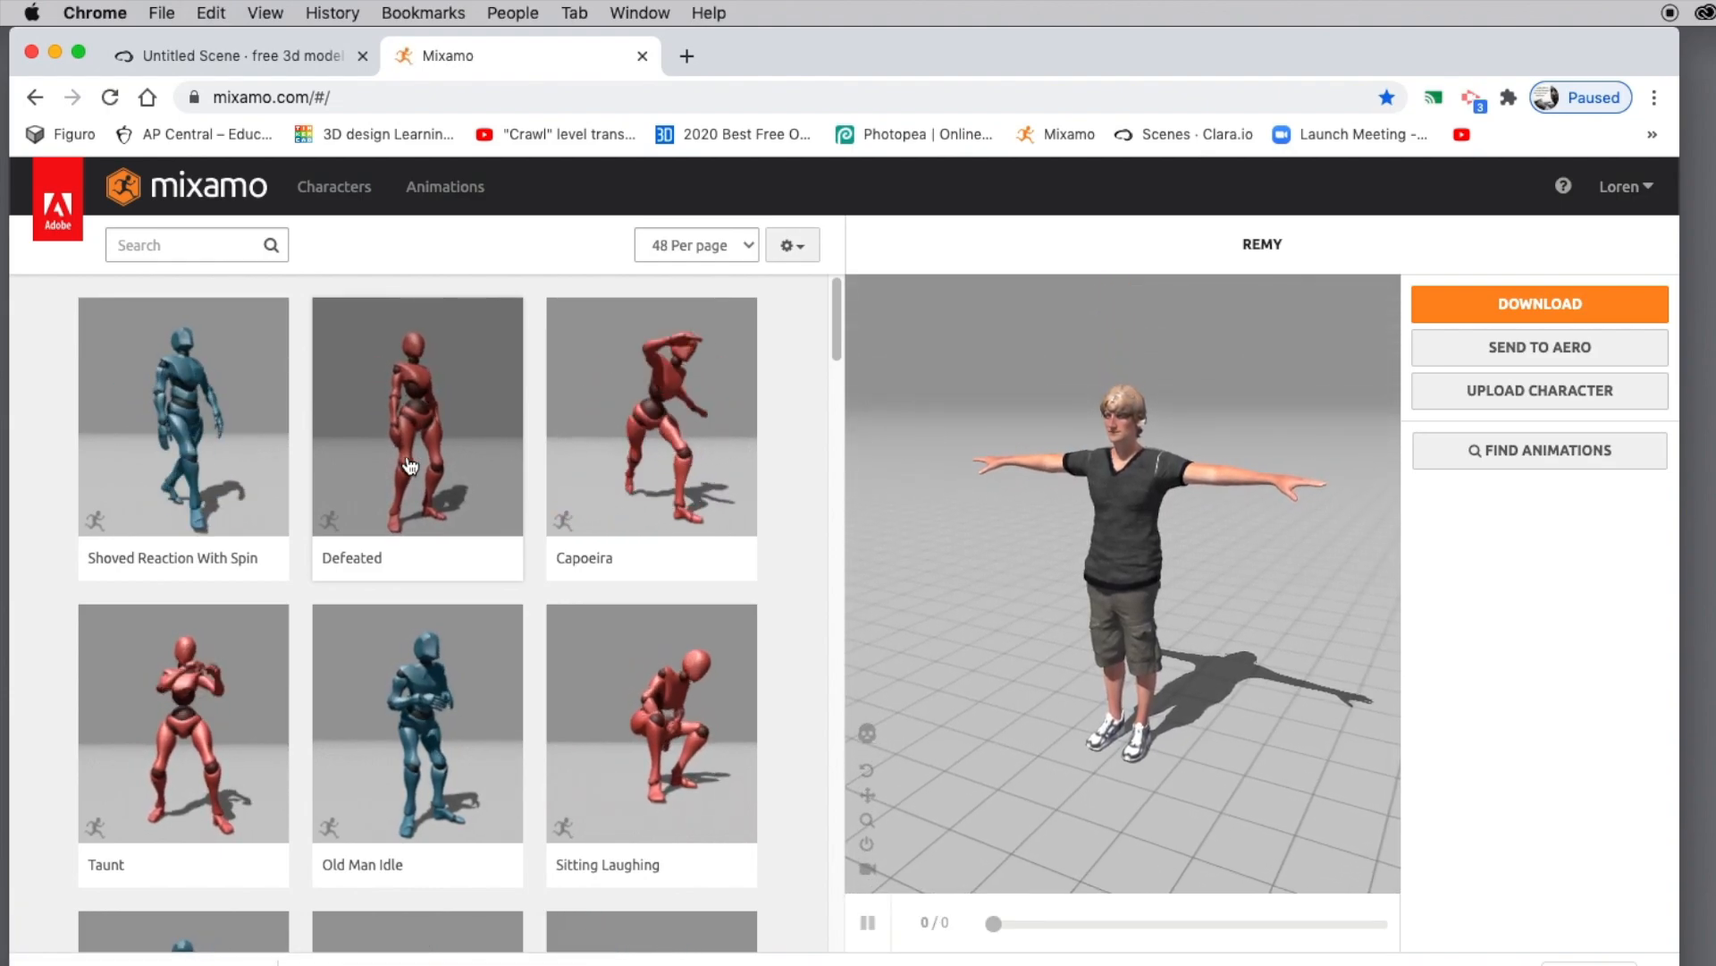
pyautogui.click(446, 199)
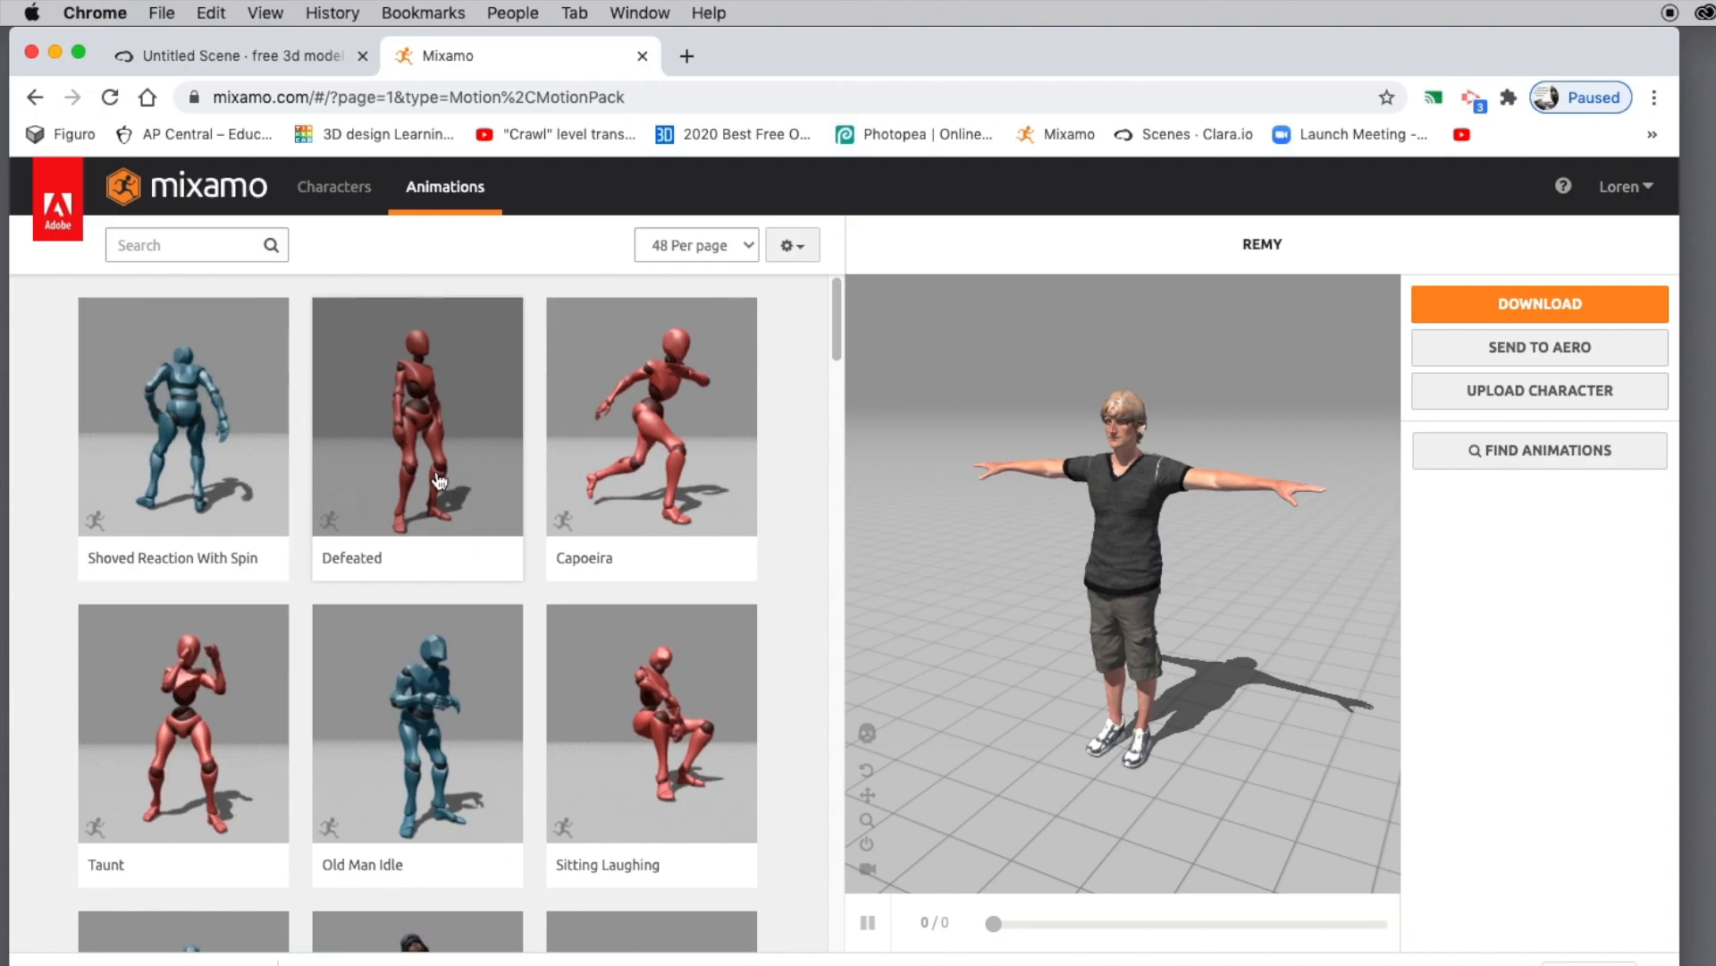
pyautogui.click(331, 190)
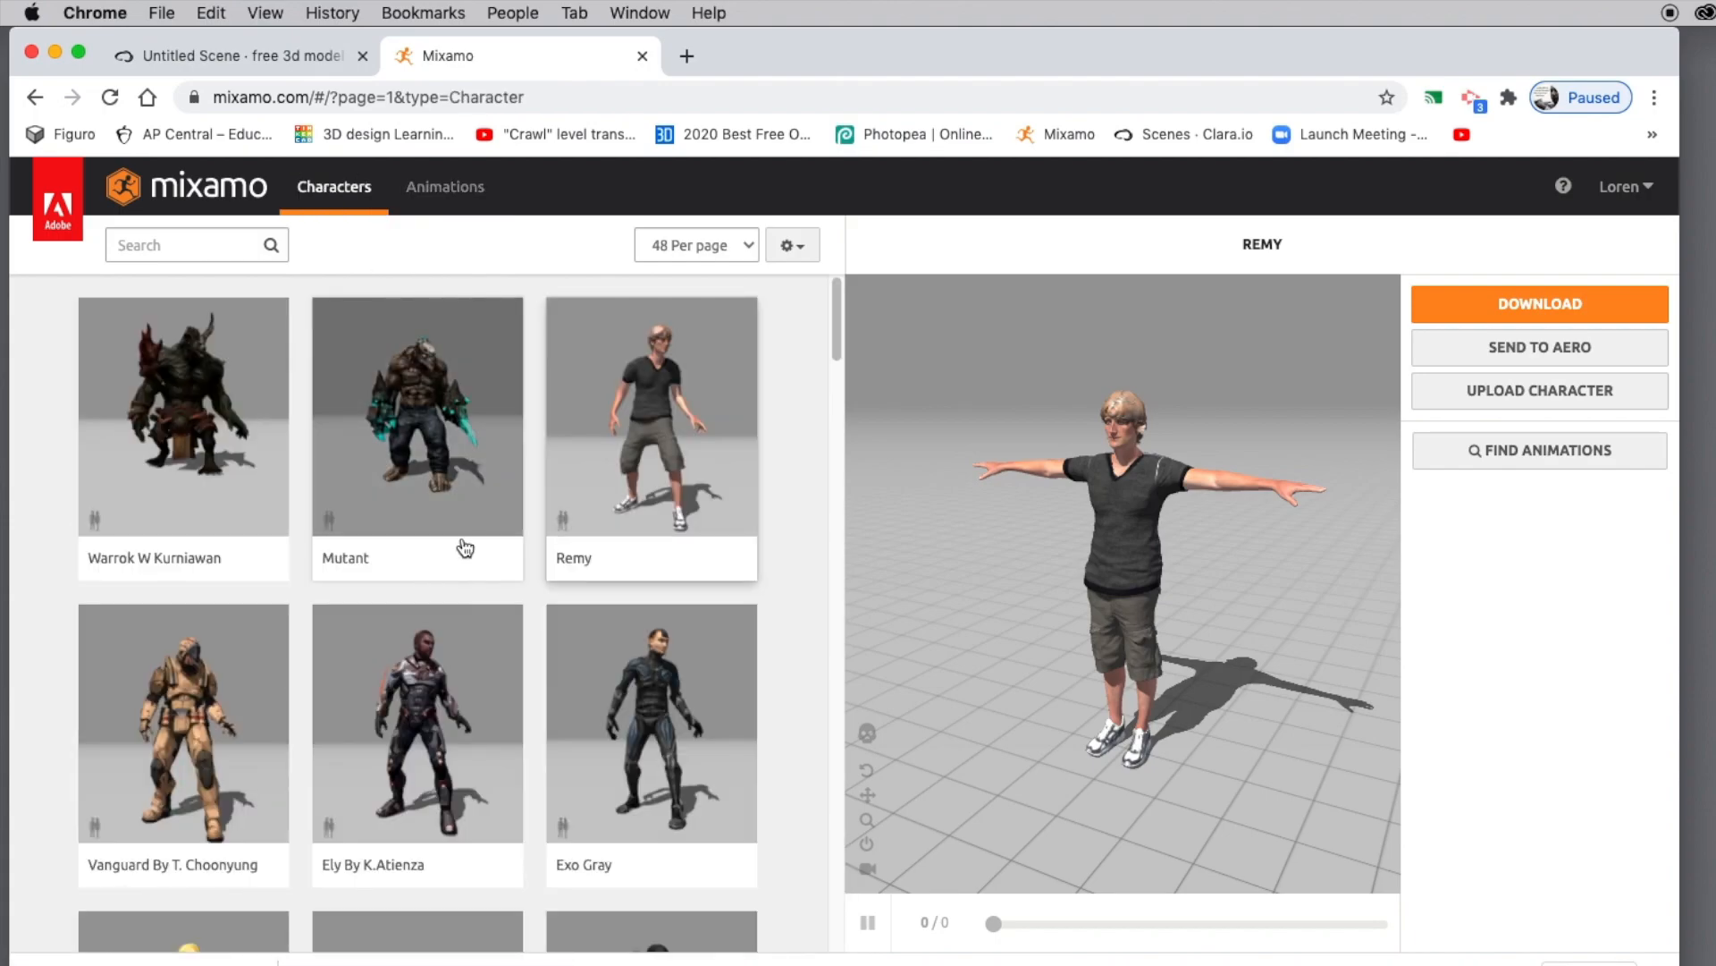
pyautogui.click(456, 187)
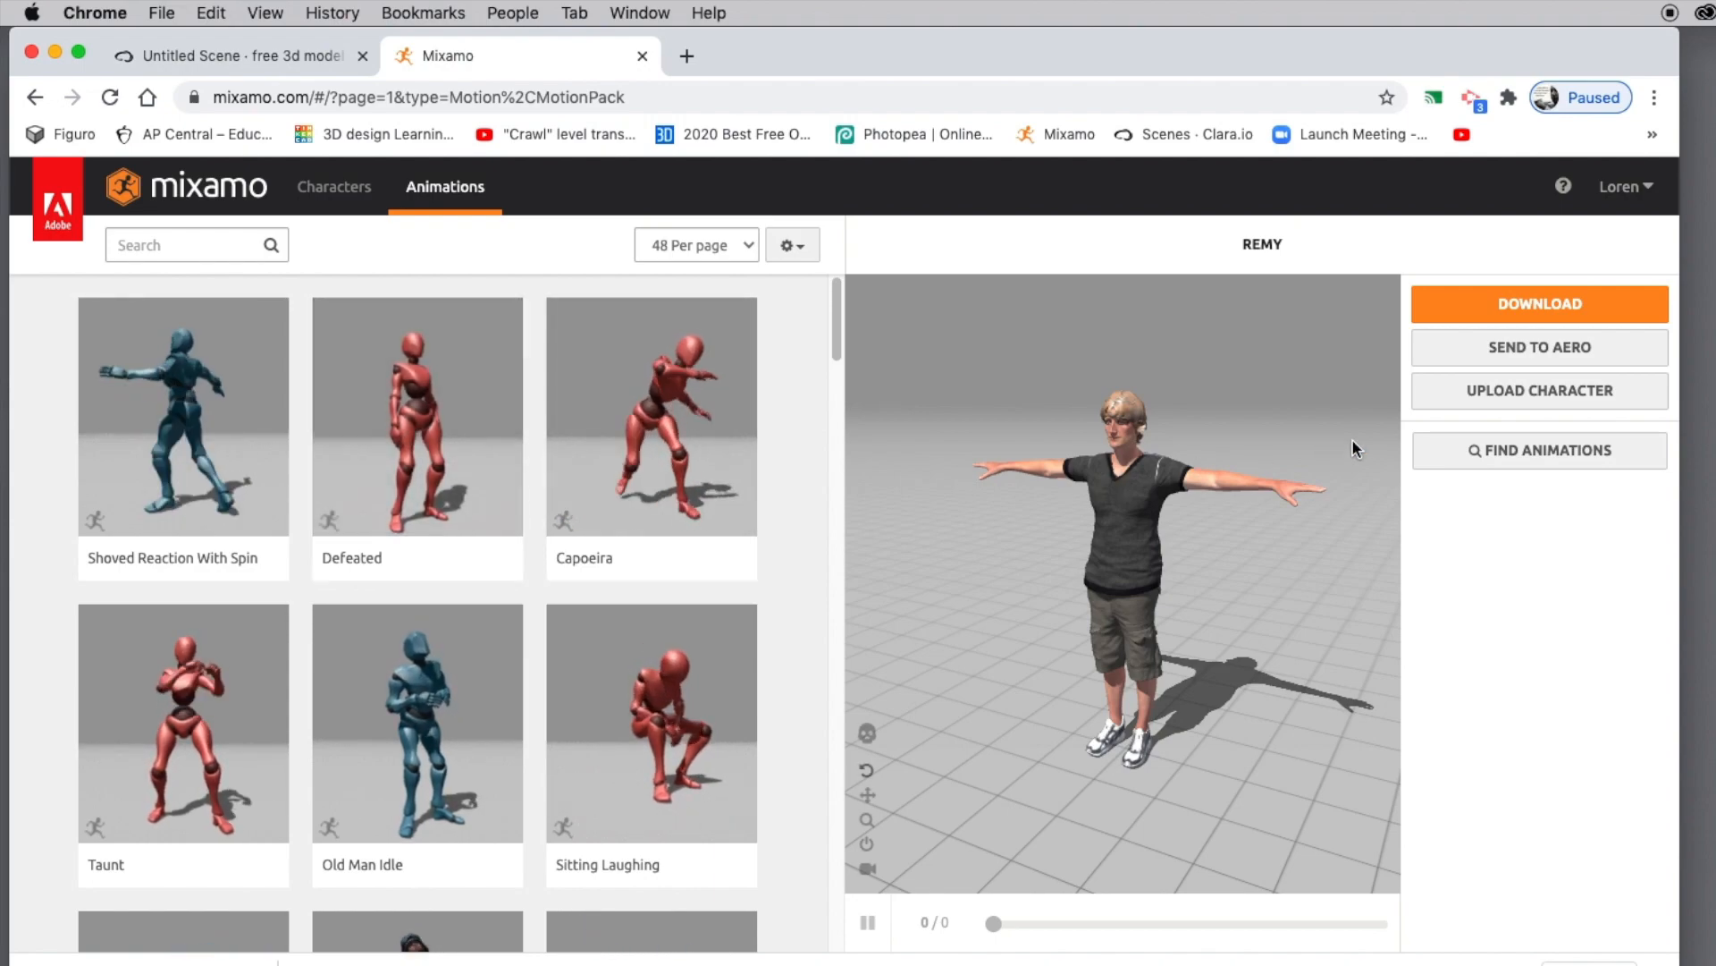
# Step: Upload the downloaded FBX zip of the suited figure as a new character
pyautogui.click(1507, 394)
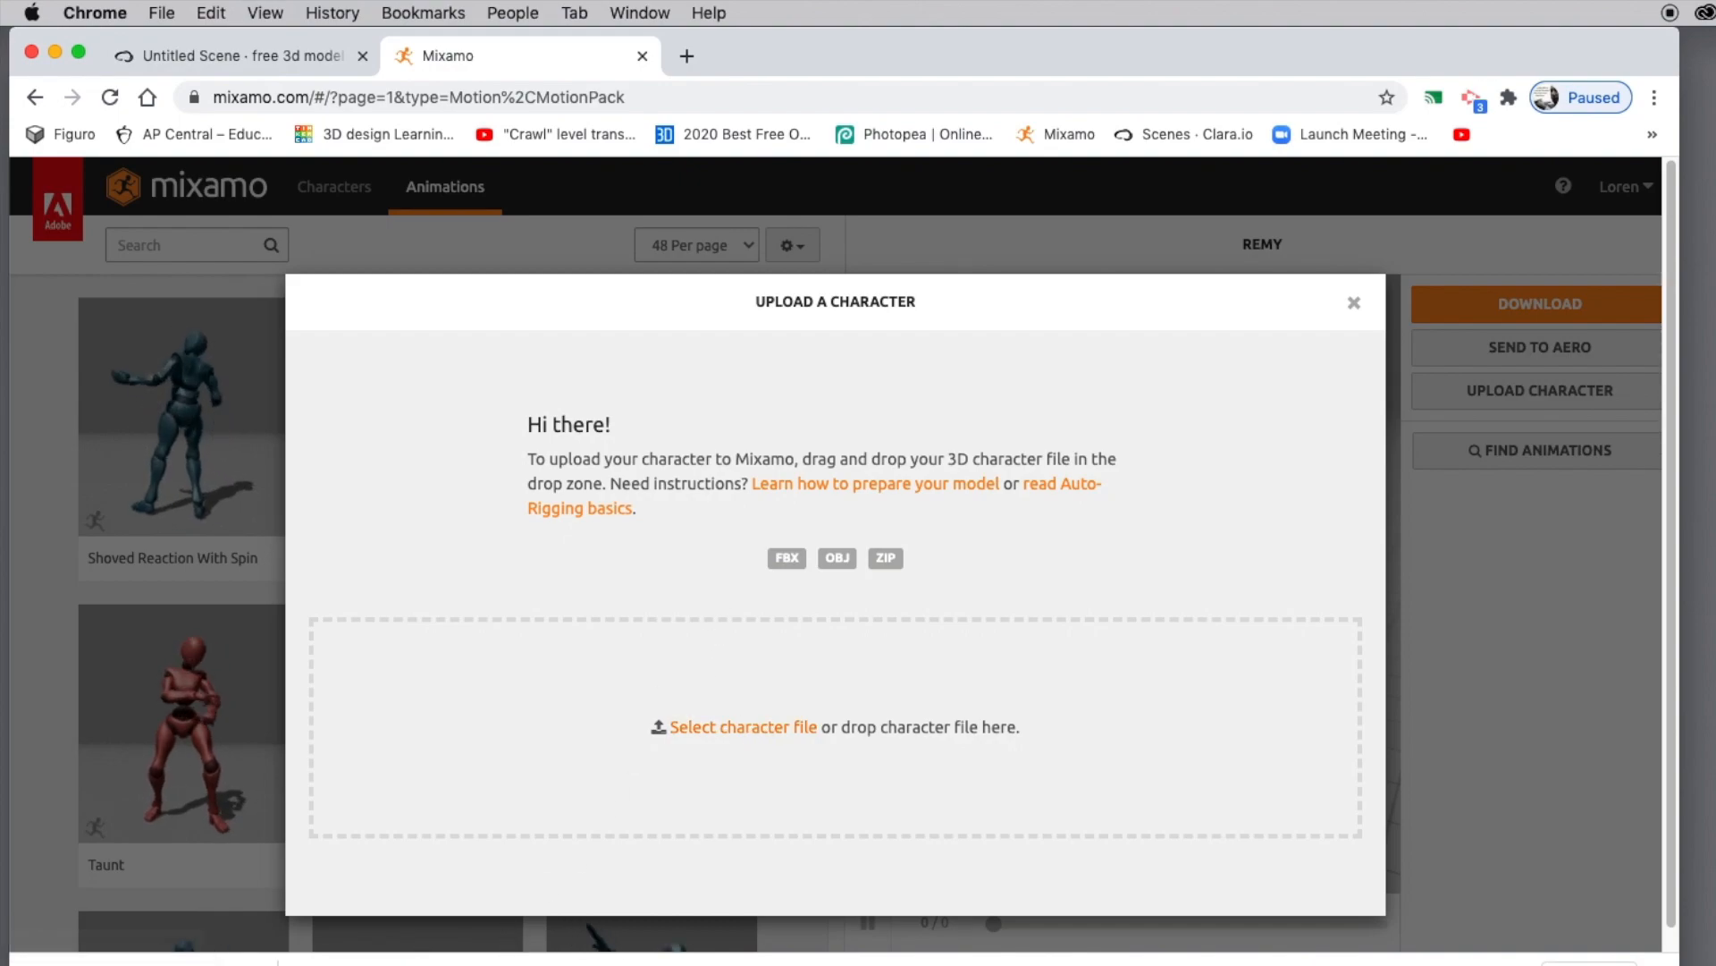
pyautogui.moveTo(402, 957); pyautogui.dragTo(780, 697)
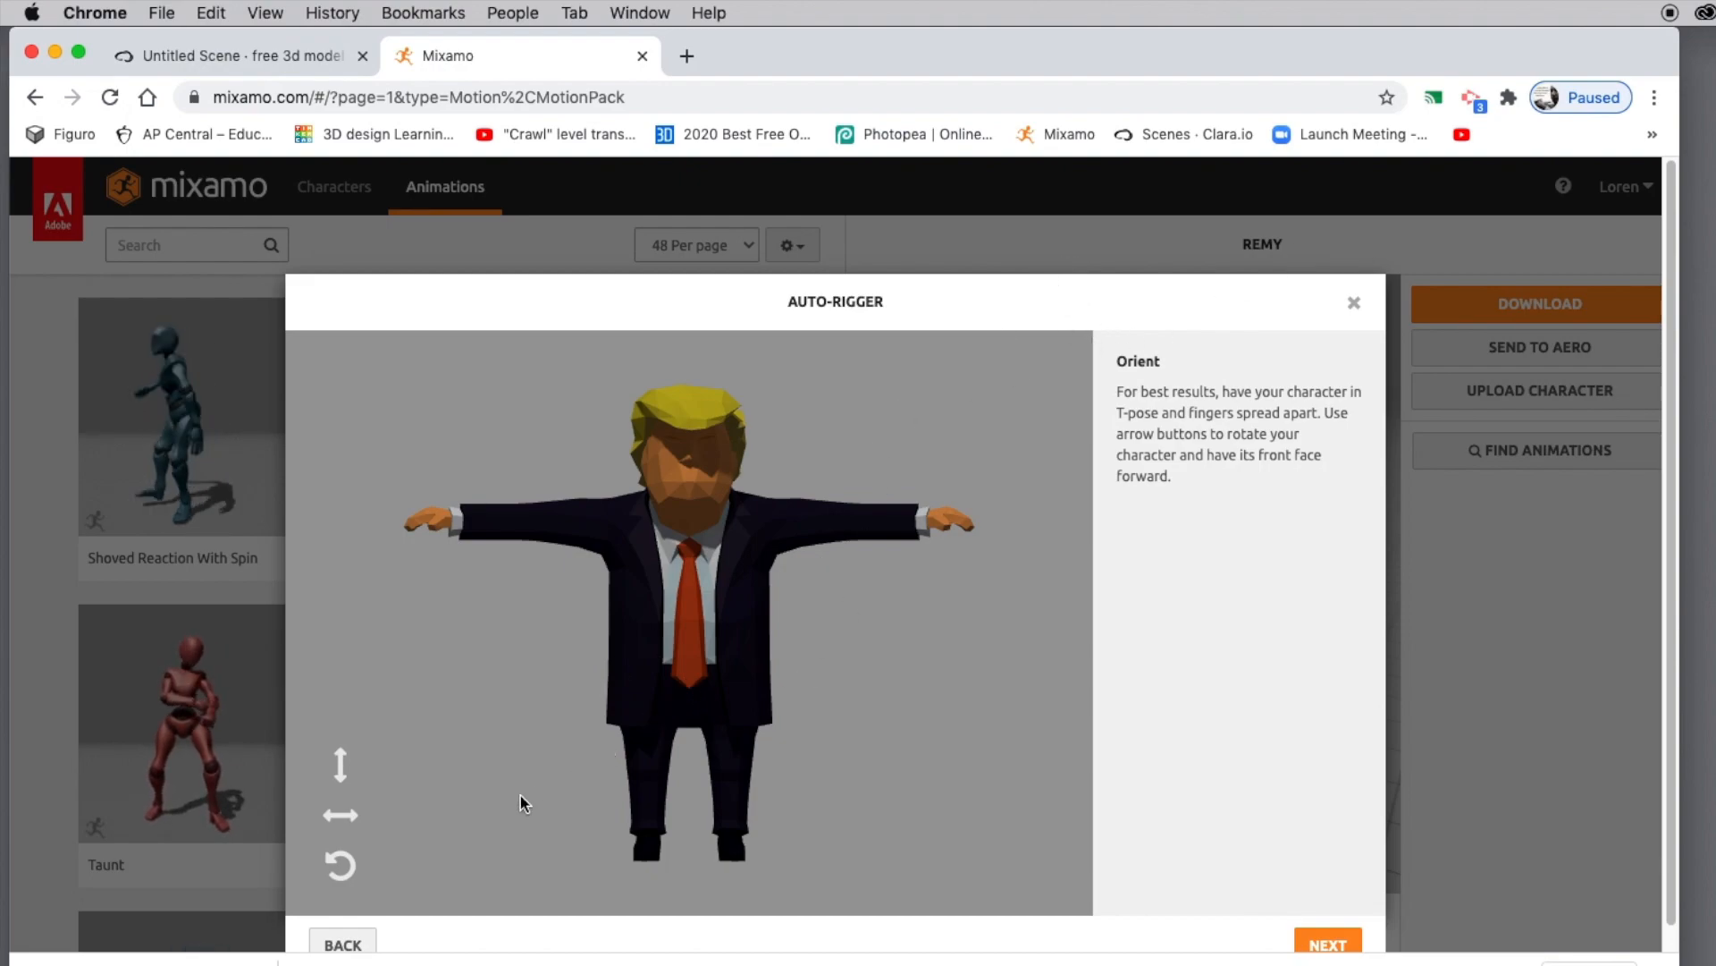
# Step: Rotate the character through a full turn about the Z-axis, back to upright
pyautogui.click(341, 864)
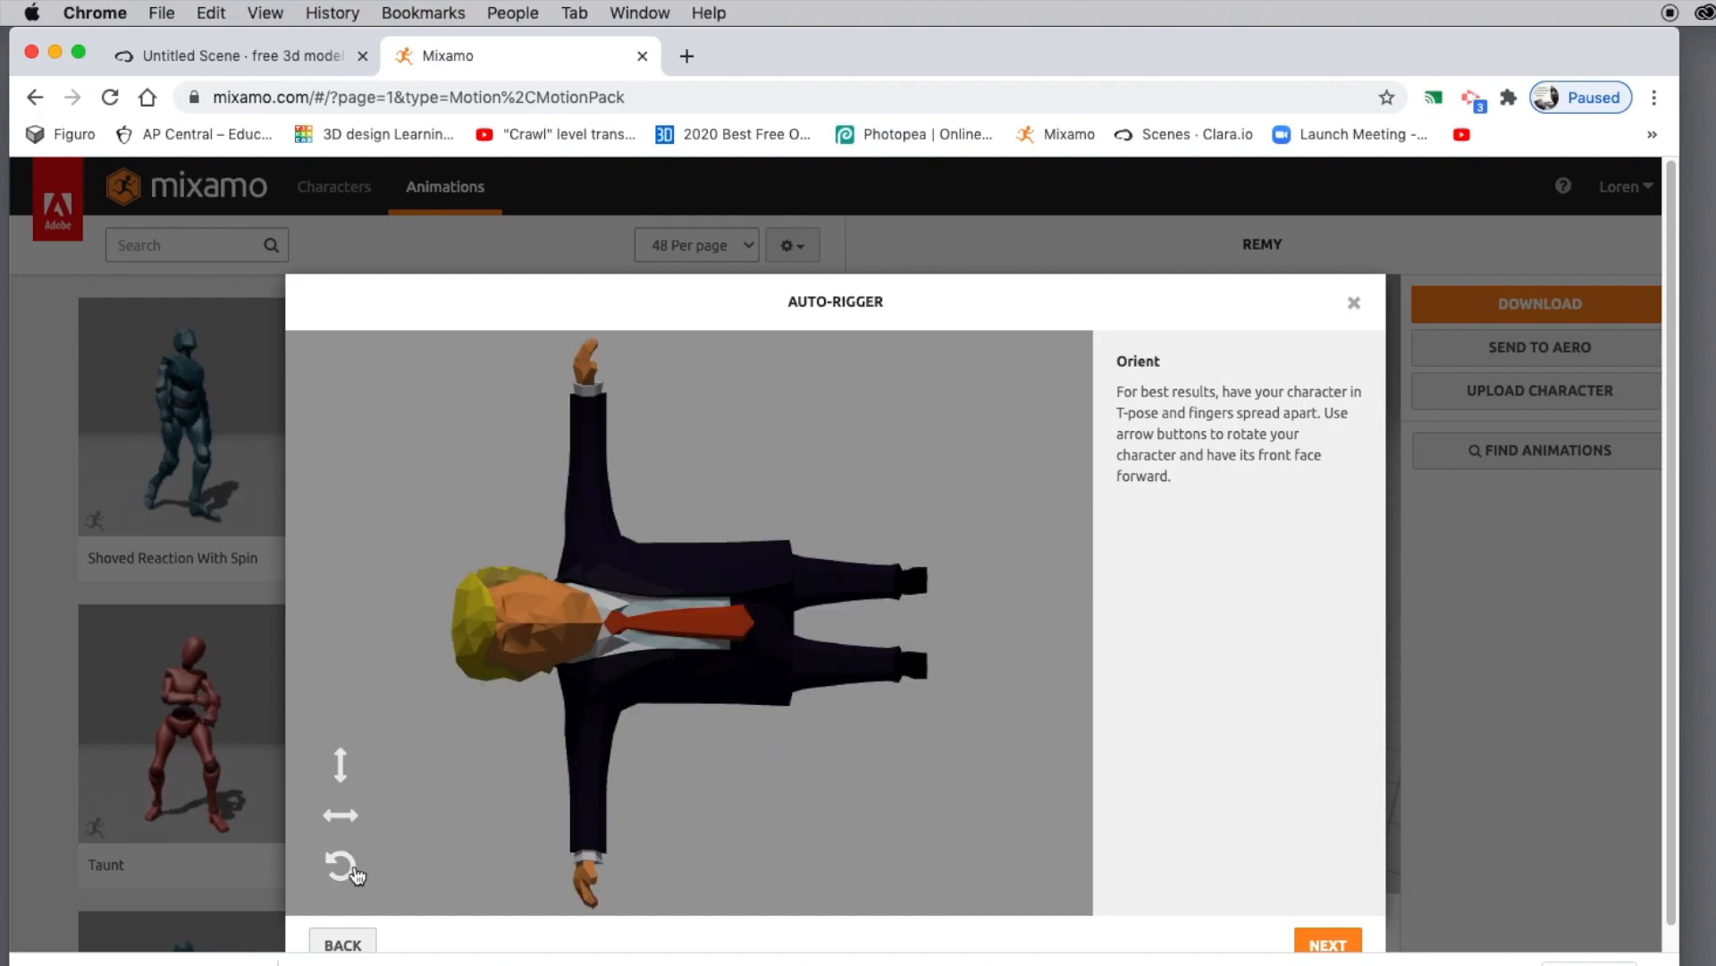
pyautogui.click(341, 865)
pyautogui.click(340, 865)
pyautogui.click(341, 864)
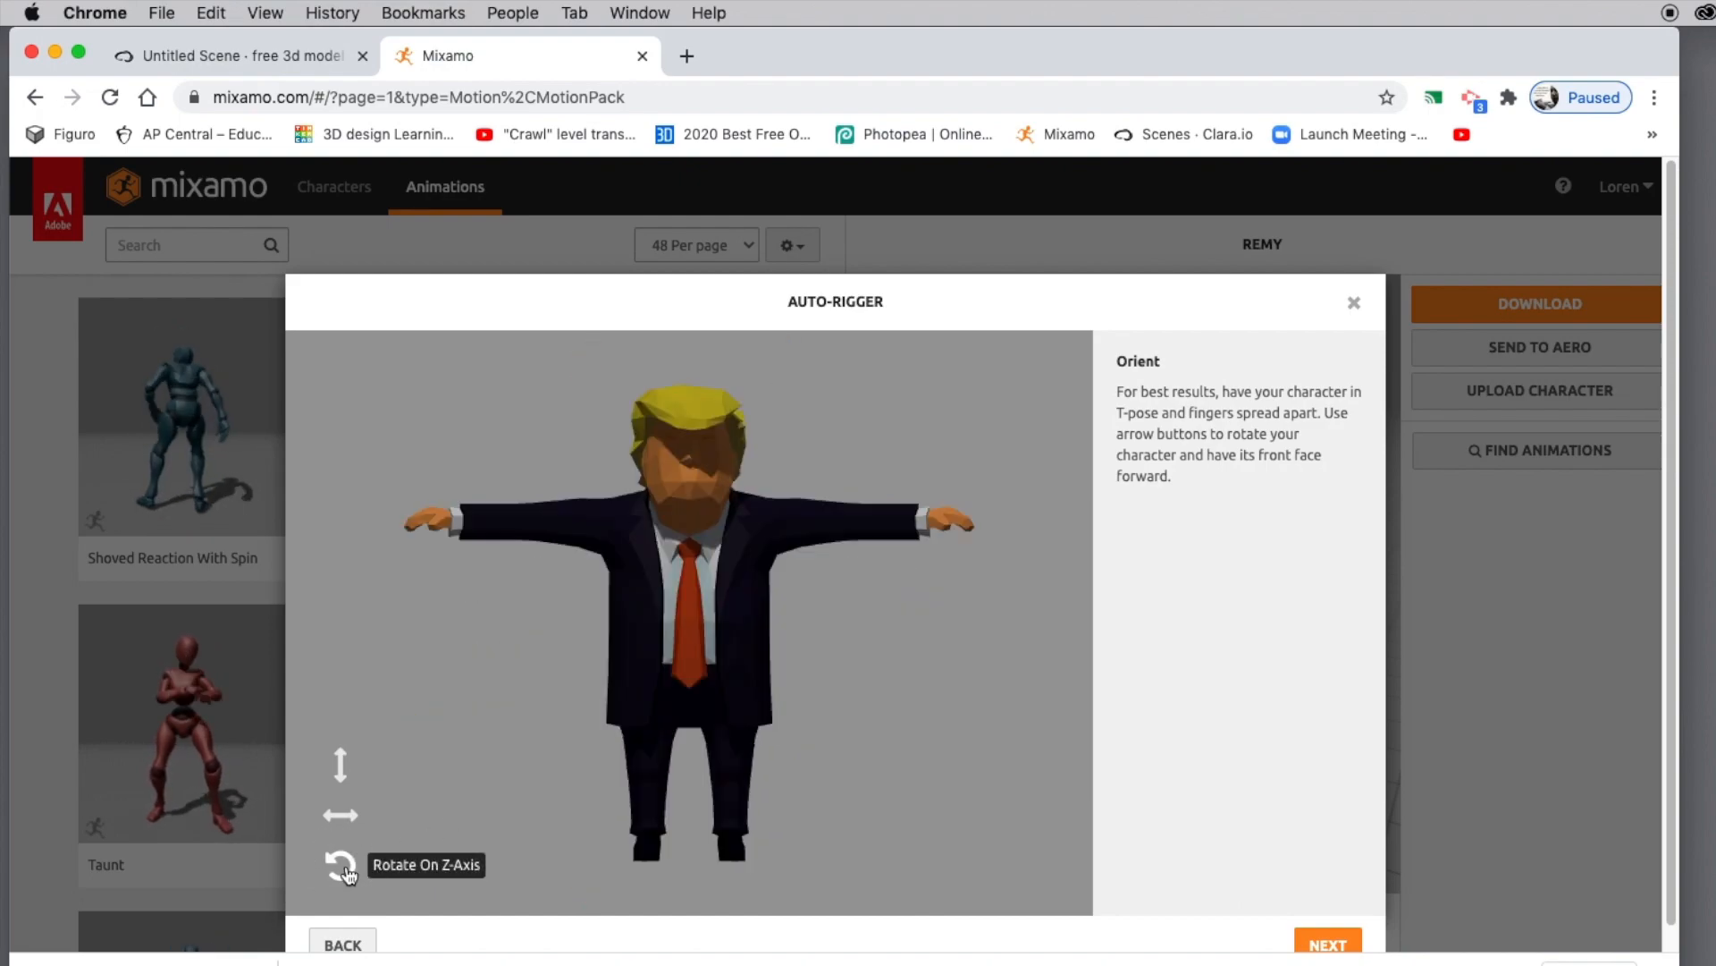
# Step: Rotate the character through a full turn about the Y-axis, back to facing forward
pyautogui.click(345, 817)
pyautogui.click(345, 817)
pyautogui.click(340, 823)
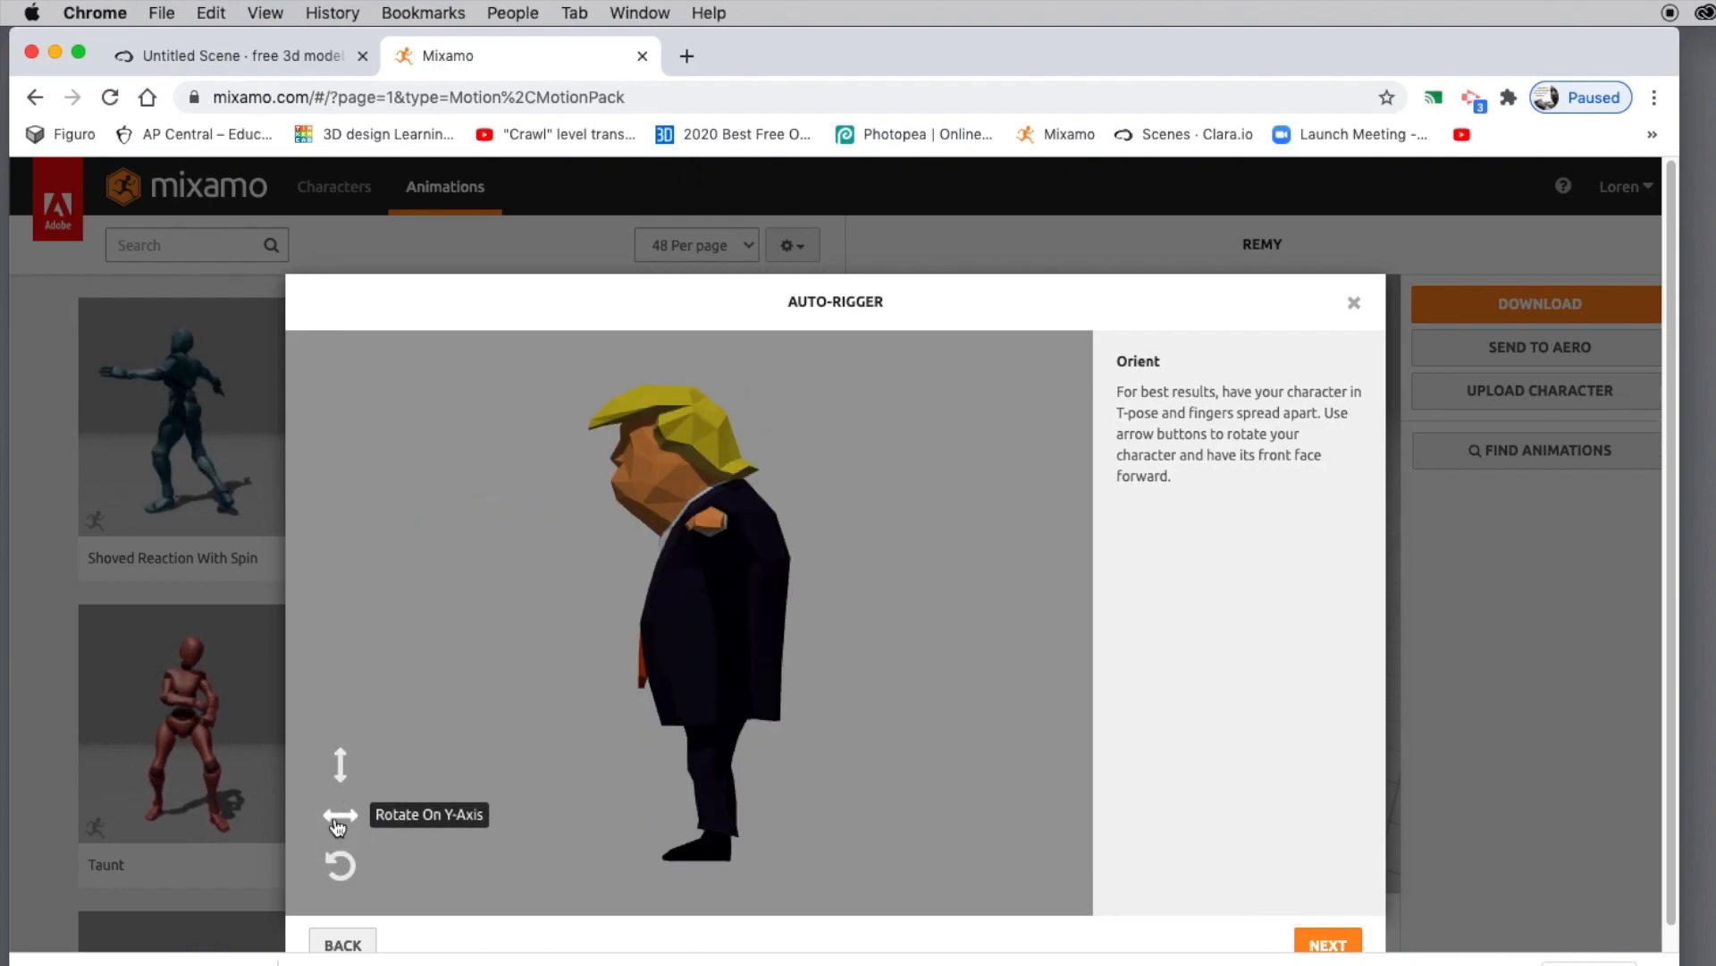
pyautogui.click(339, 820)
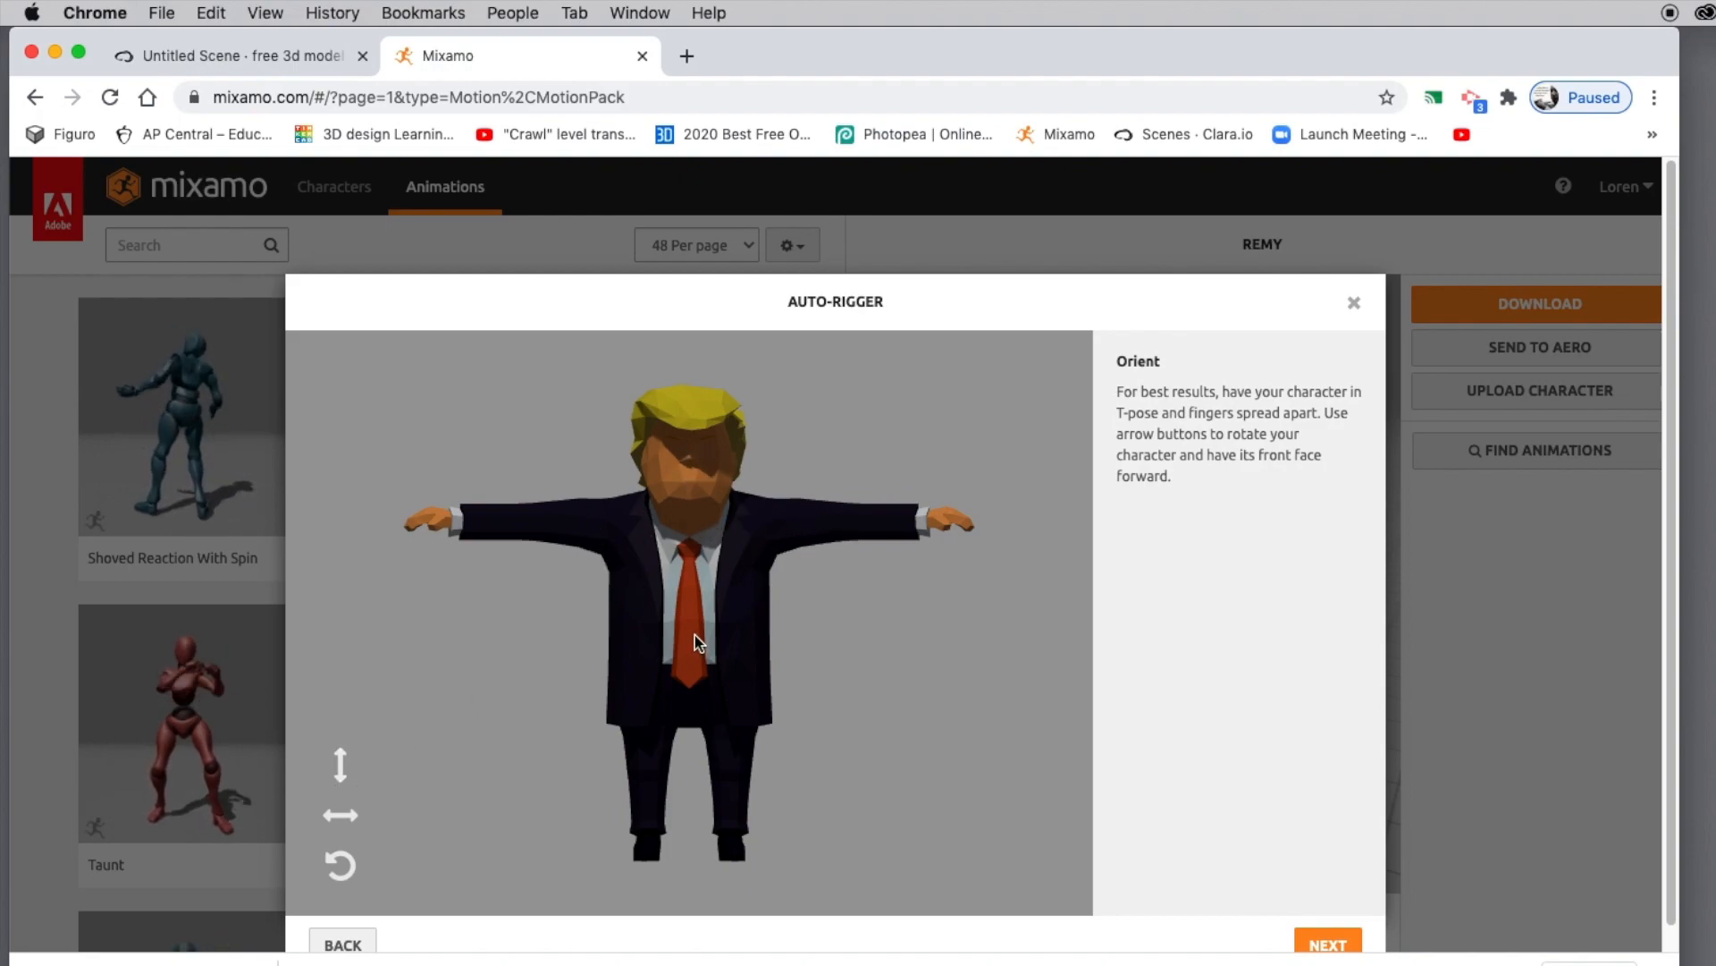
# Step: Accept the character's upright, front-facing orientation and continue to marker placement
pyautogui.click(1330, 941)
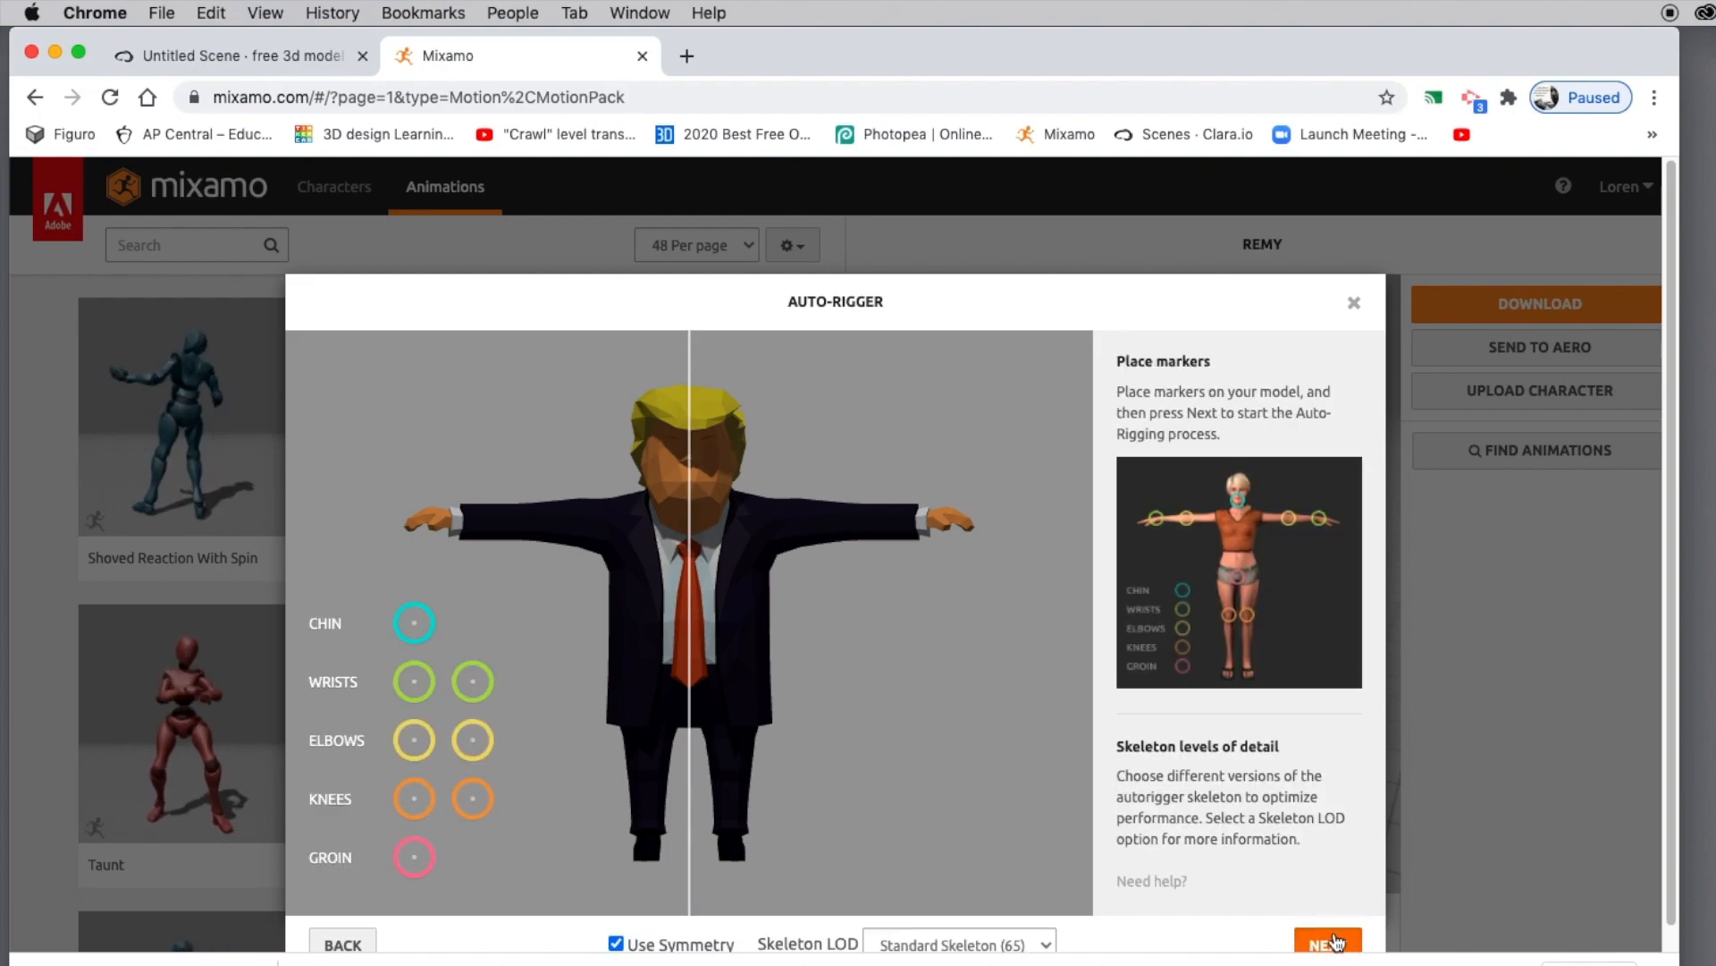
# Step: Place the chin marker on the figure's chin and, with symmetry disabled, one wrist marker on each wrist
pyautogui.scroll(-1, 1514, 845)
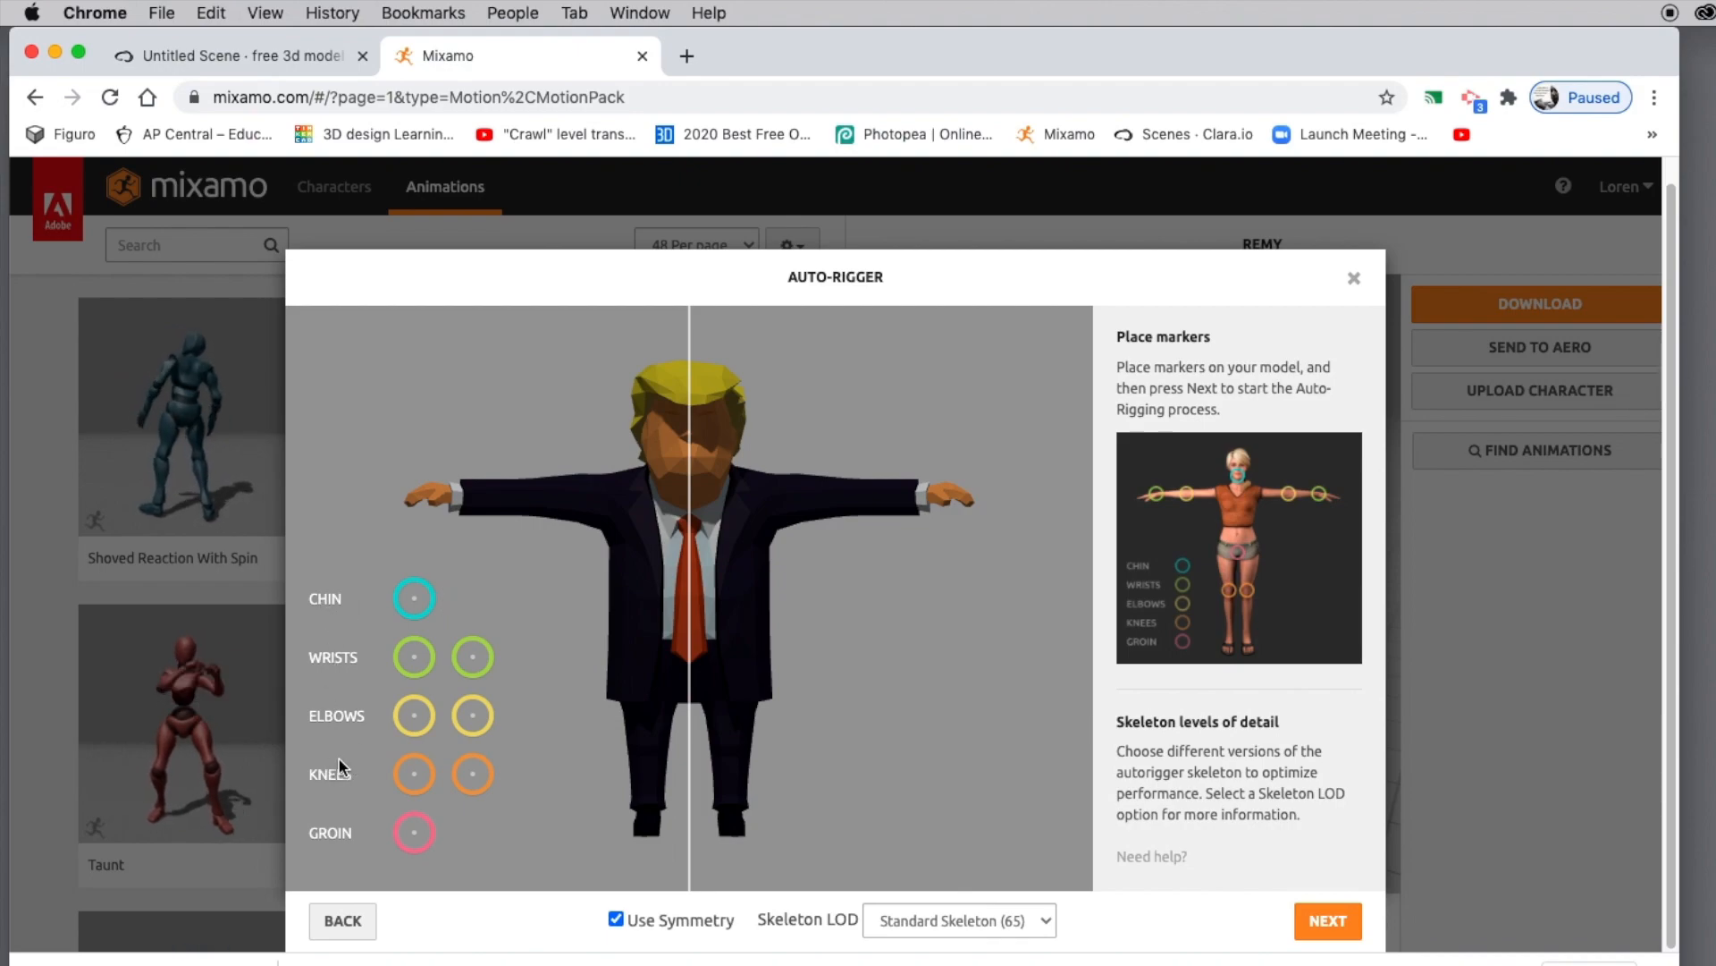
pyautogui.moveTo(415, 598)
pyautogui.mouseDown()
pyautogui.moveTo(659, 471)
pyautogui.moveTo(695, 483)
pyautogui.mouseUp()
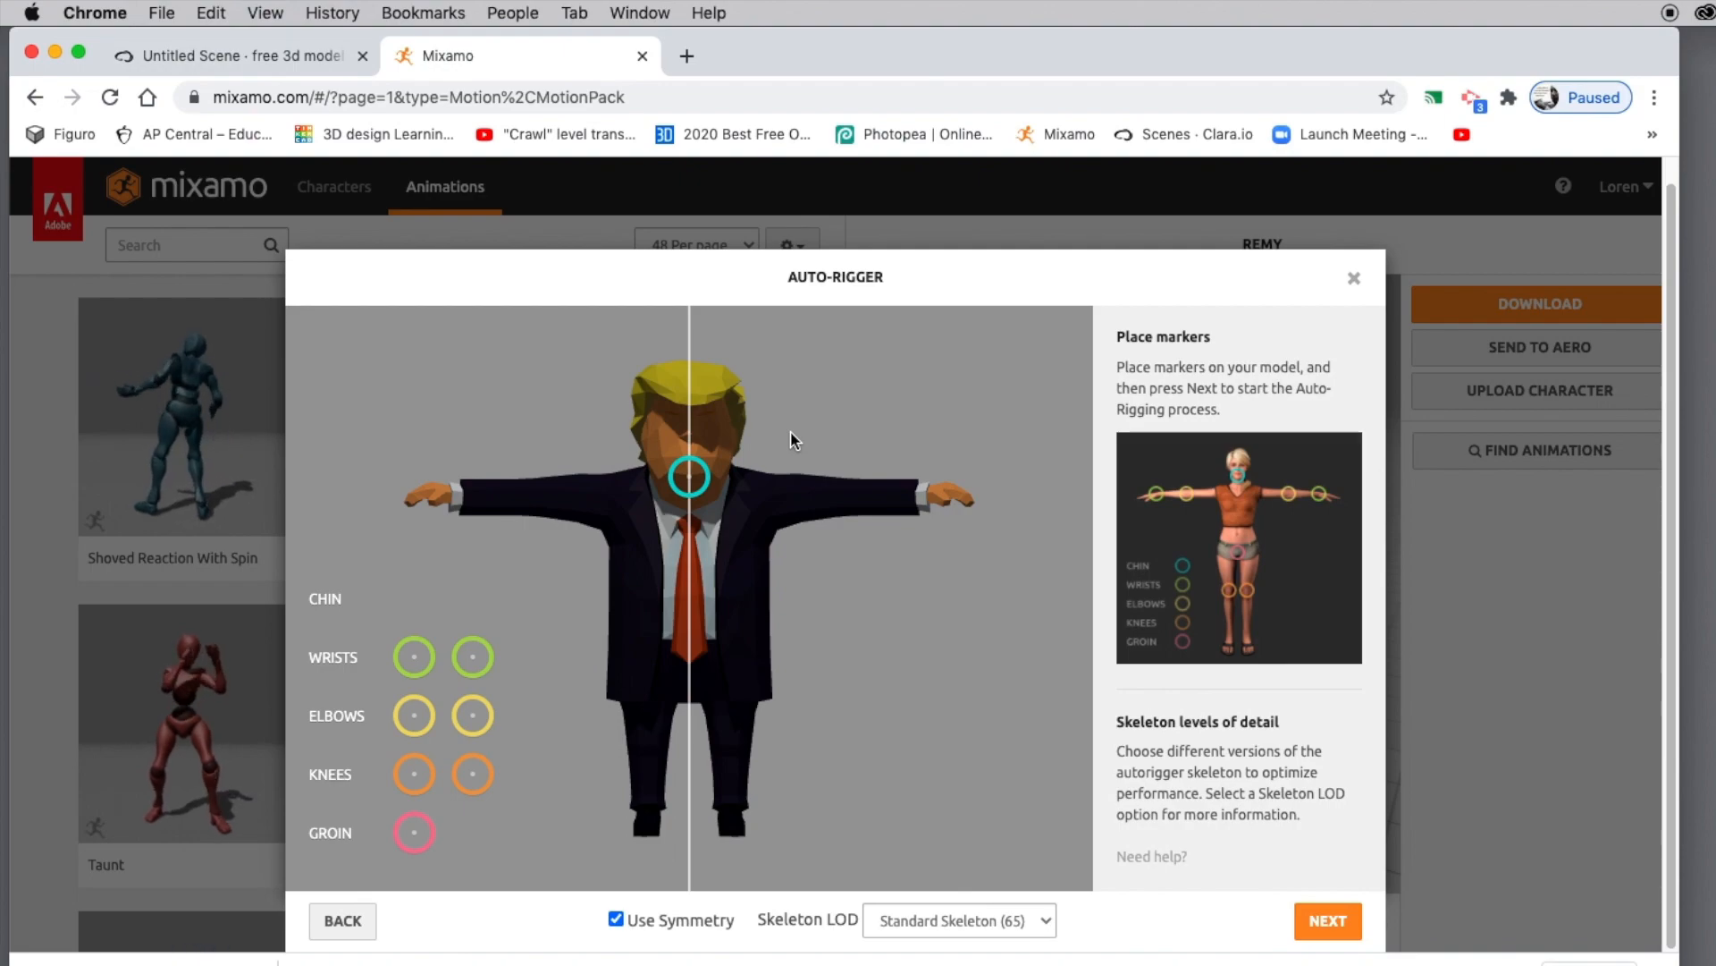
pyautogui.click(608, 918)
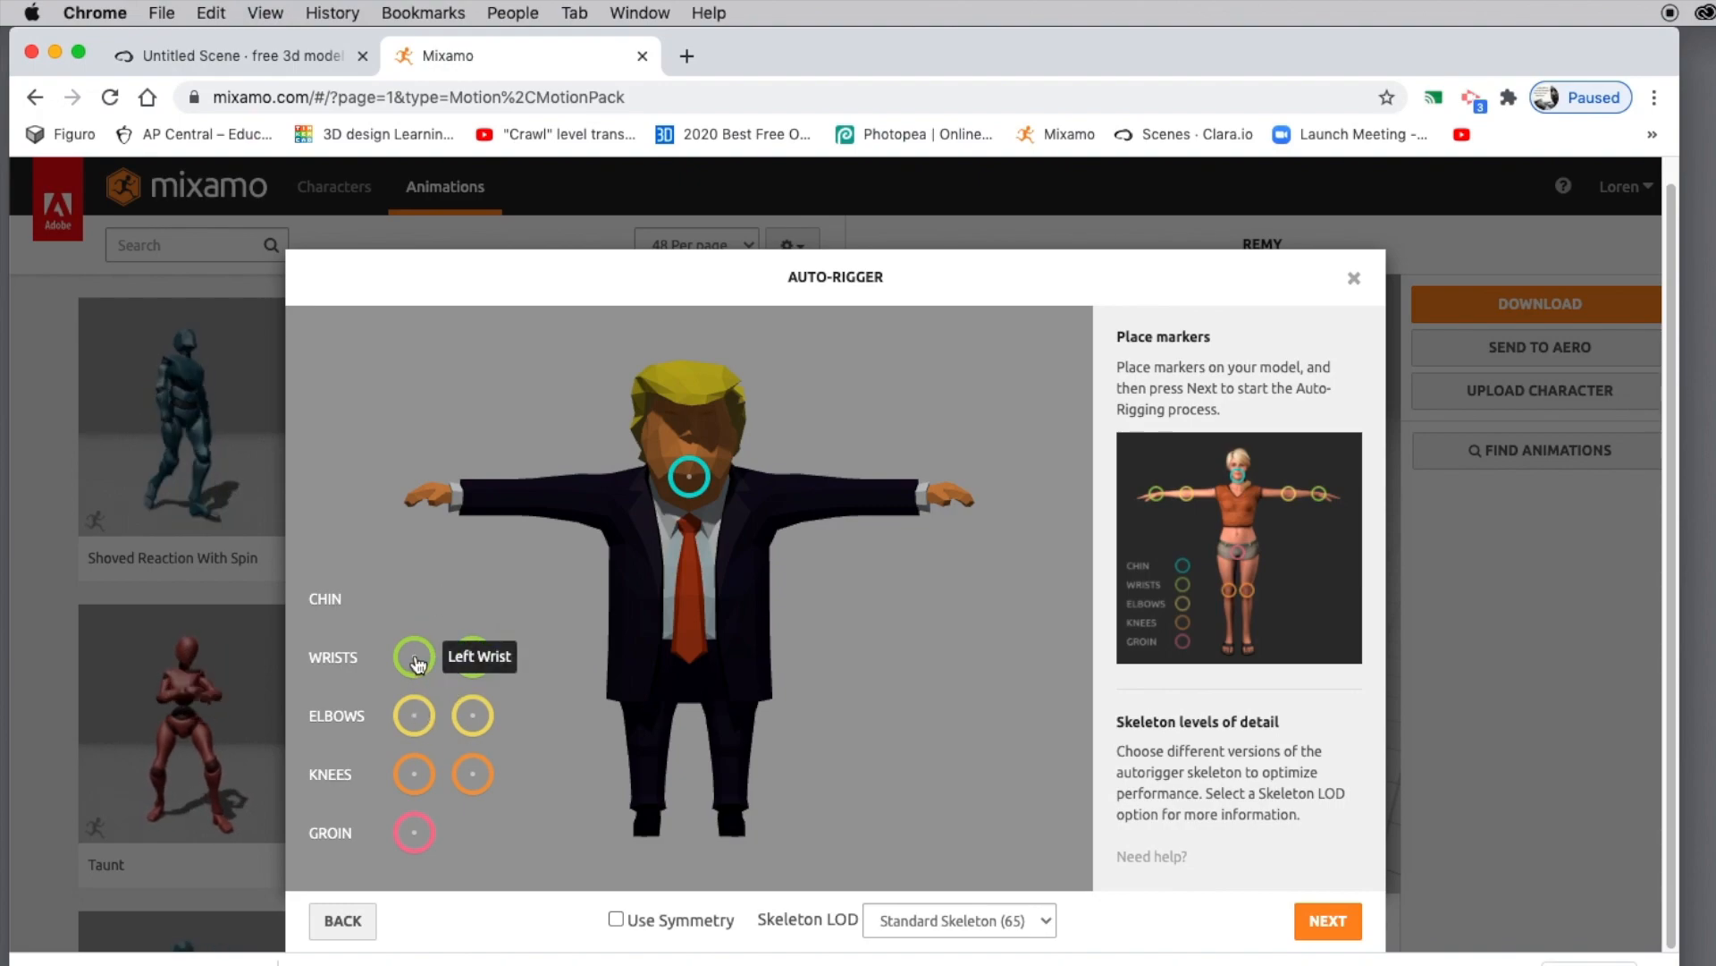
pyautogui.moveTo(412, 663)
pyautogui.mouseDown()
pyautogui.moveTo(463, 534)
pyautogui.moveTo(457, 497)
pyautogui.mouseUp()
pyautogui.moveTo(473, 657); pyautogui.dragTo(919, 492)
# Step: Re-enable symmetry and place the elbow, knee and groin markers on the figure
pyautogui.click(617, 919)
pyautogui.moveTo(414, 715)
pyautogui.mouseDown()
pyautogui.moveTo(486, 691)
pyautogui.moveTo(599, 711)
pyautogui.moveTo(543, 506)
pyautogui.mouseUp()
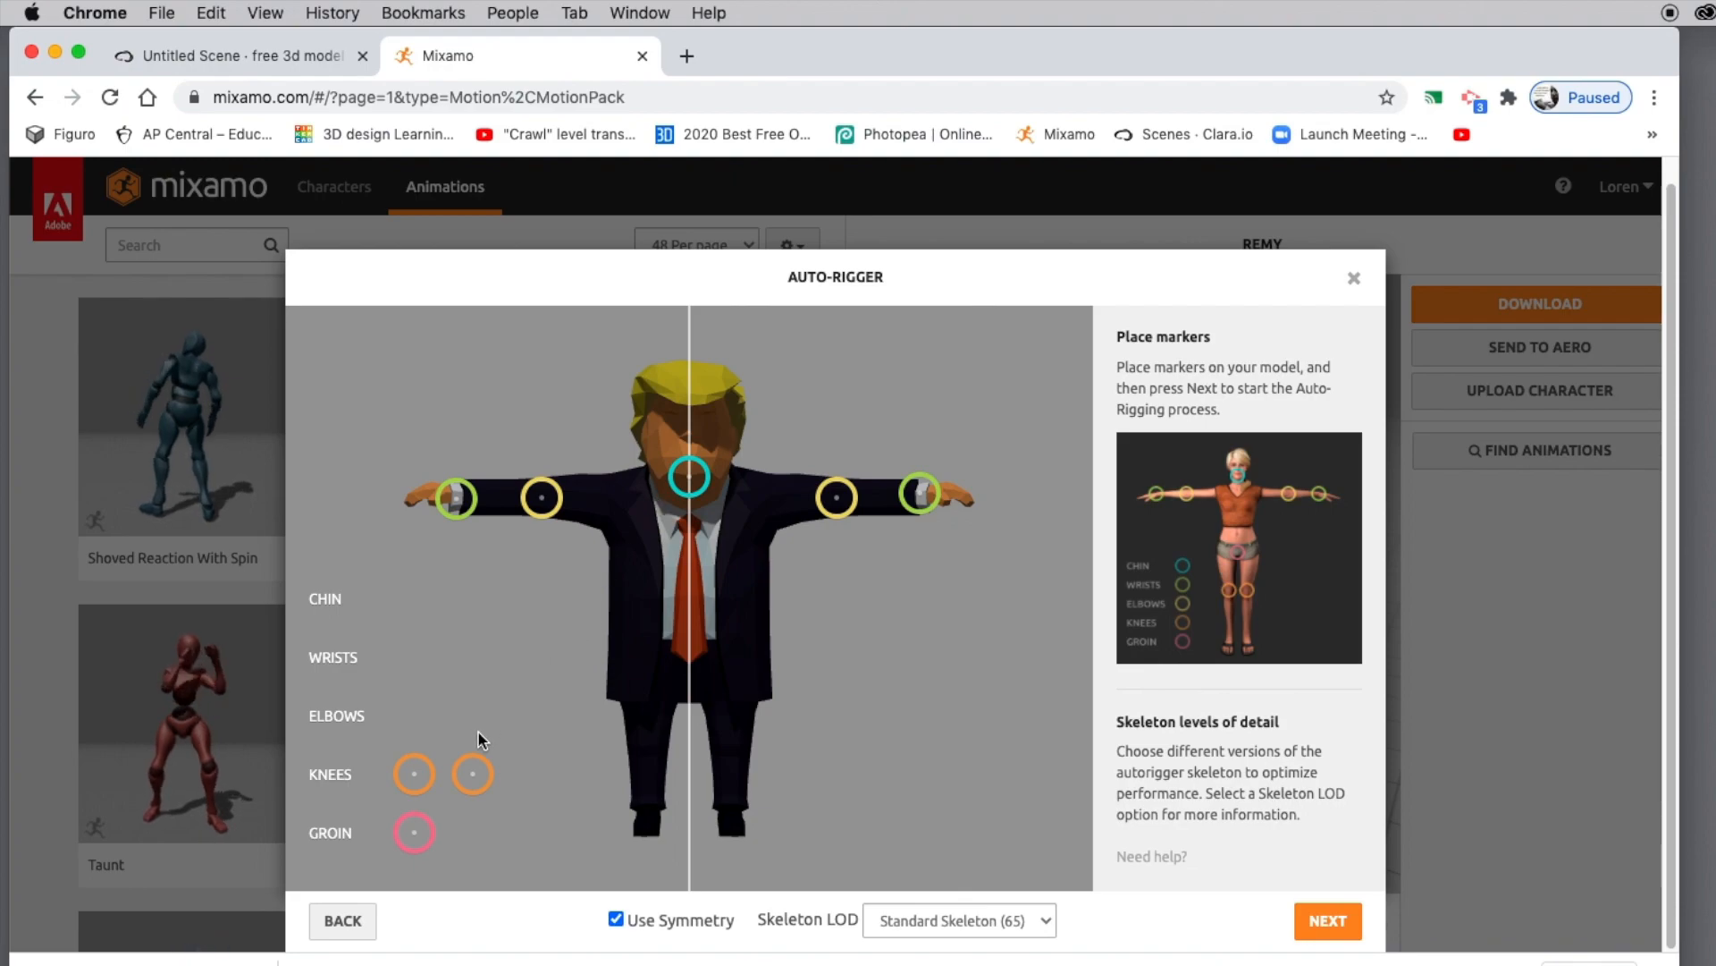
pyautogui.moveTo(414, 778)
pyautogui.mouseDown()
pyautogui.moveTo(445, 736)
pyautogui.moveTo(575, 709)
pyautogui.moveTo(645, 755)
pyautogui.mouseUp()
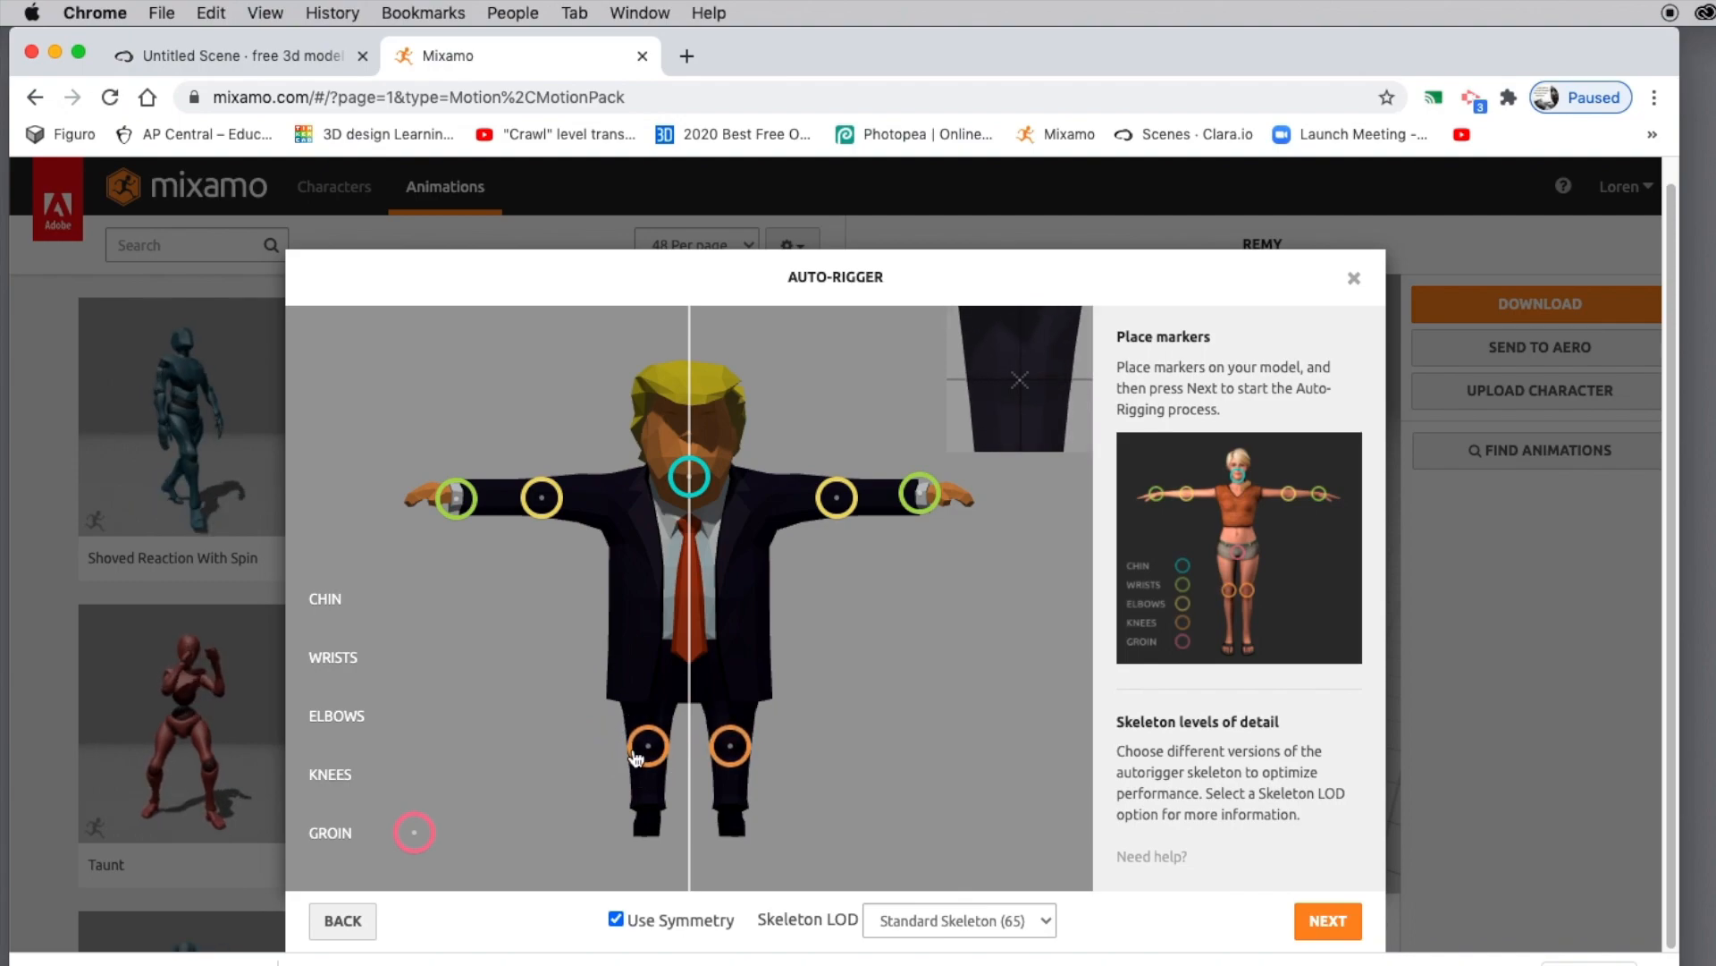
pyautogui.moveTo(413, 838)
pyautogui.mouseDown()
pyautogui.moveTo(527, 738)
pyautogui.moveTo(694, 681)
pyautogui.mouseUp()
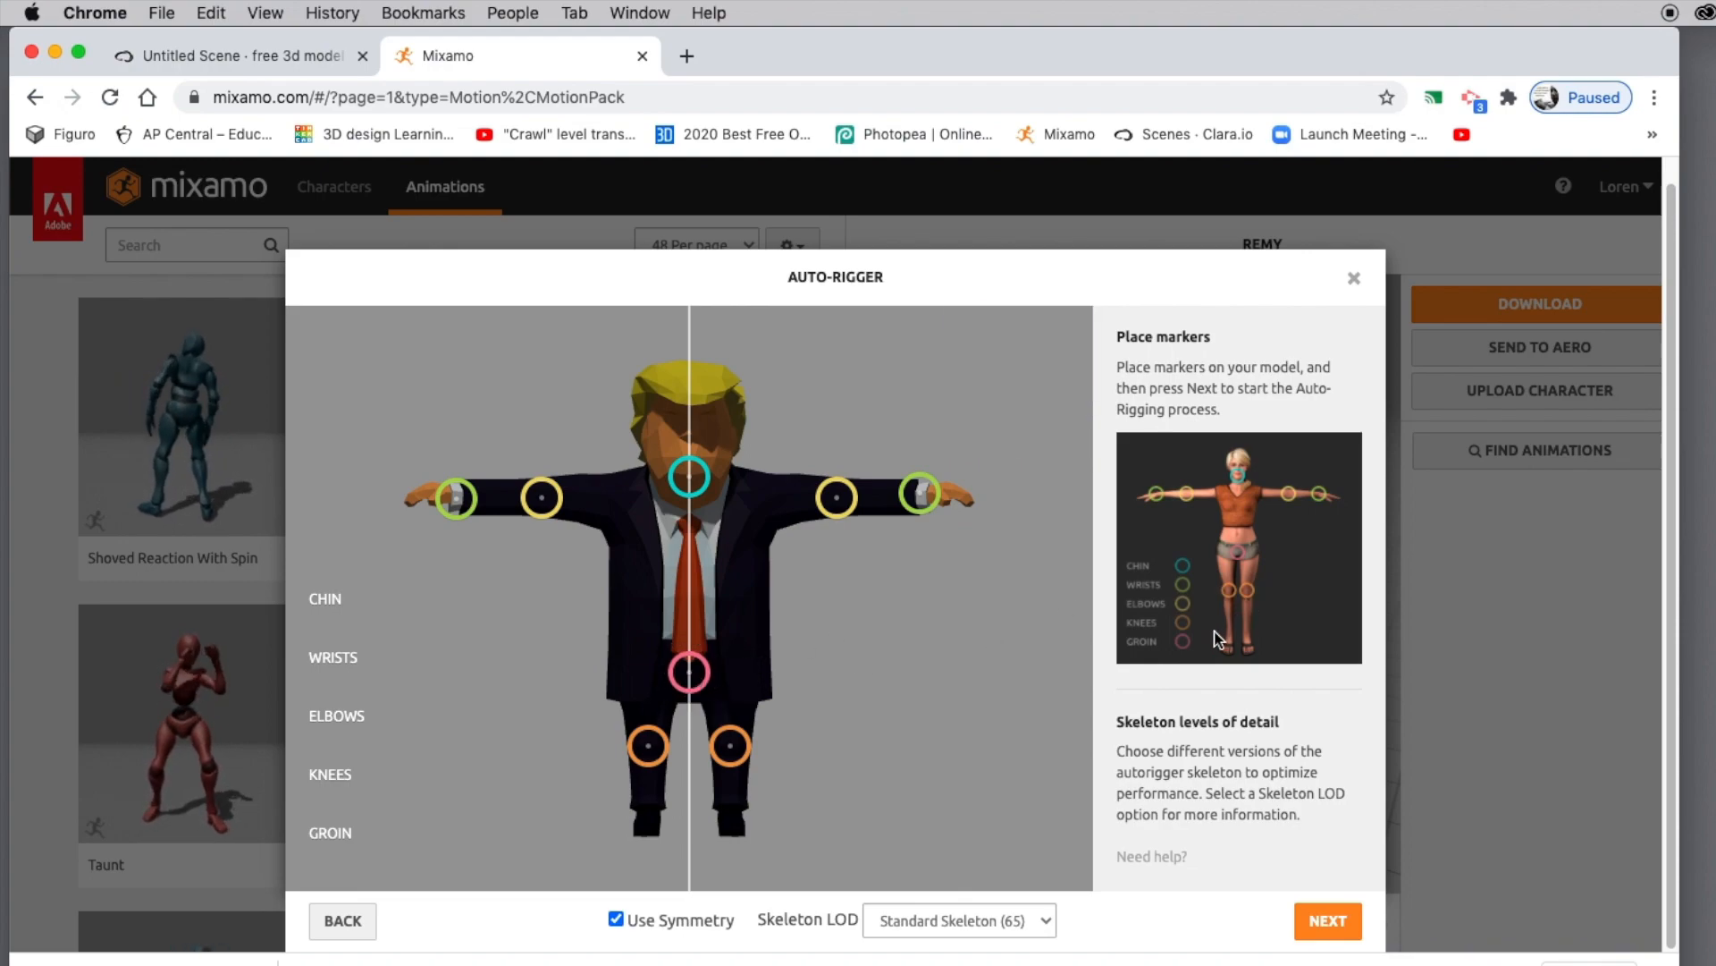
# Step: Run the auto-rigging with the Standard Skeleton (65), accept the reviewed rig and proceed with the new character
pyautogui.click(1358, 919)
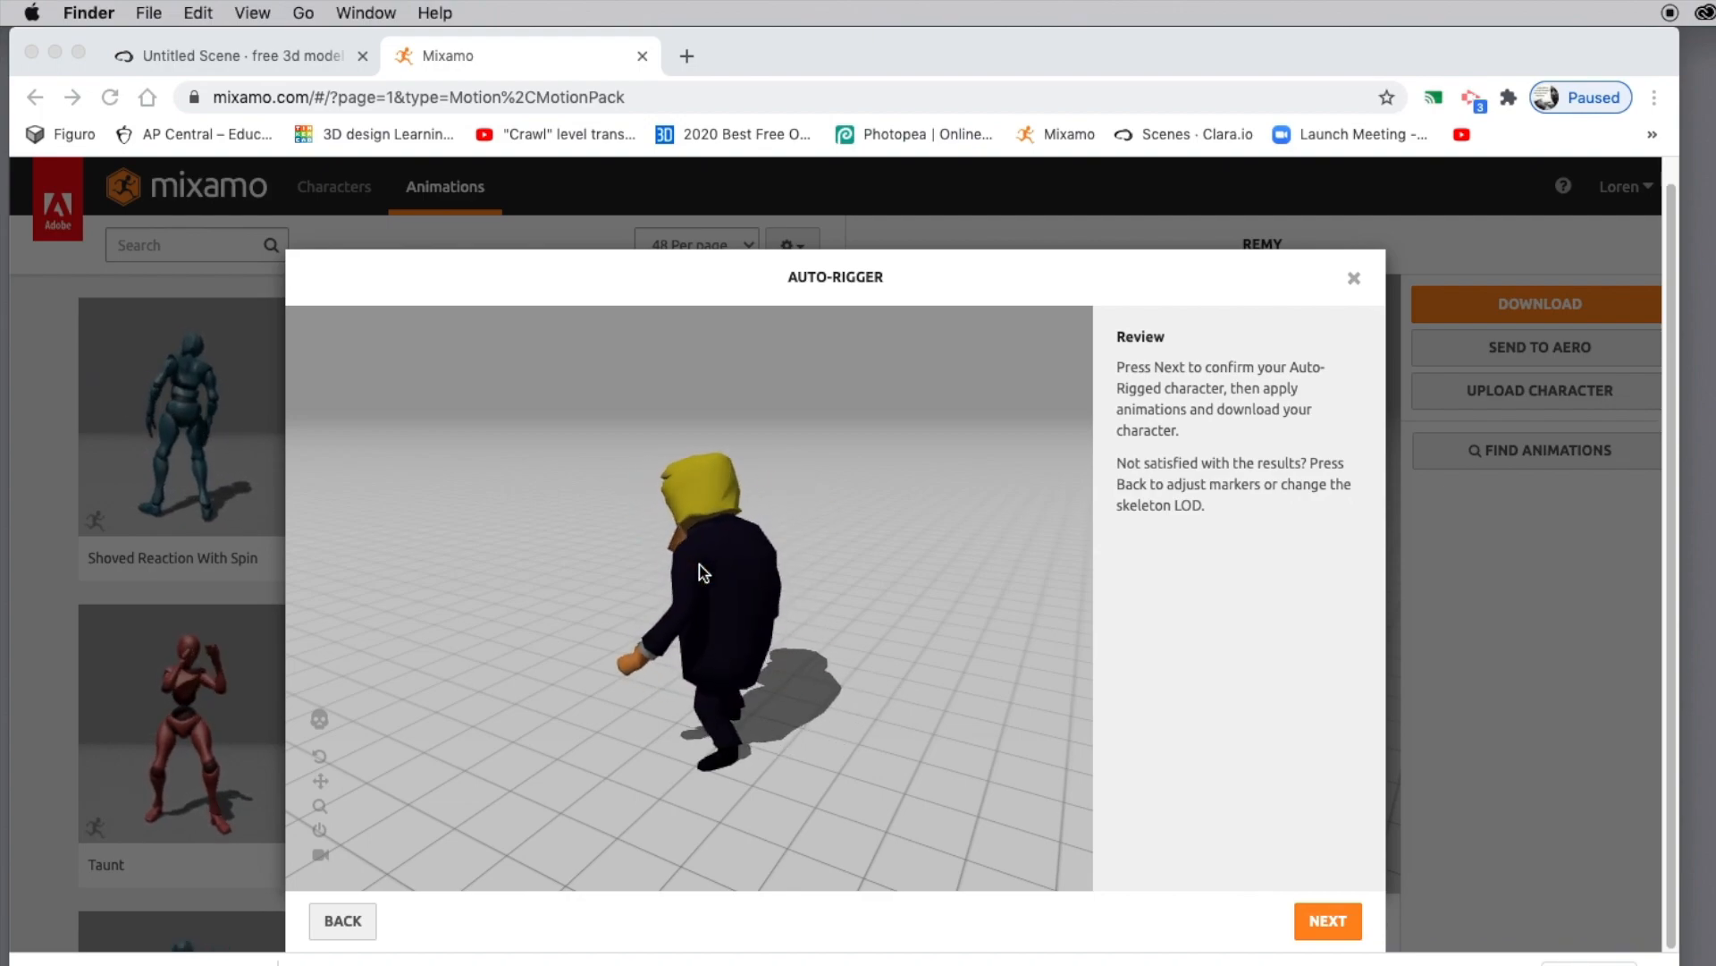
pyautogui.click(1334, 923)
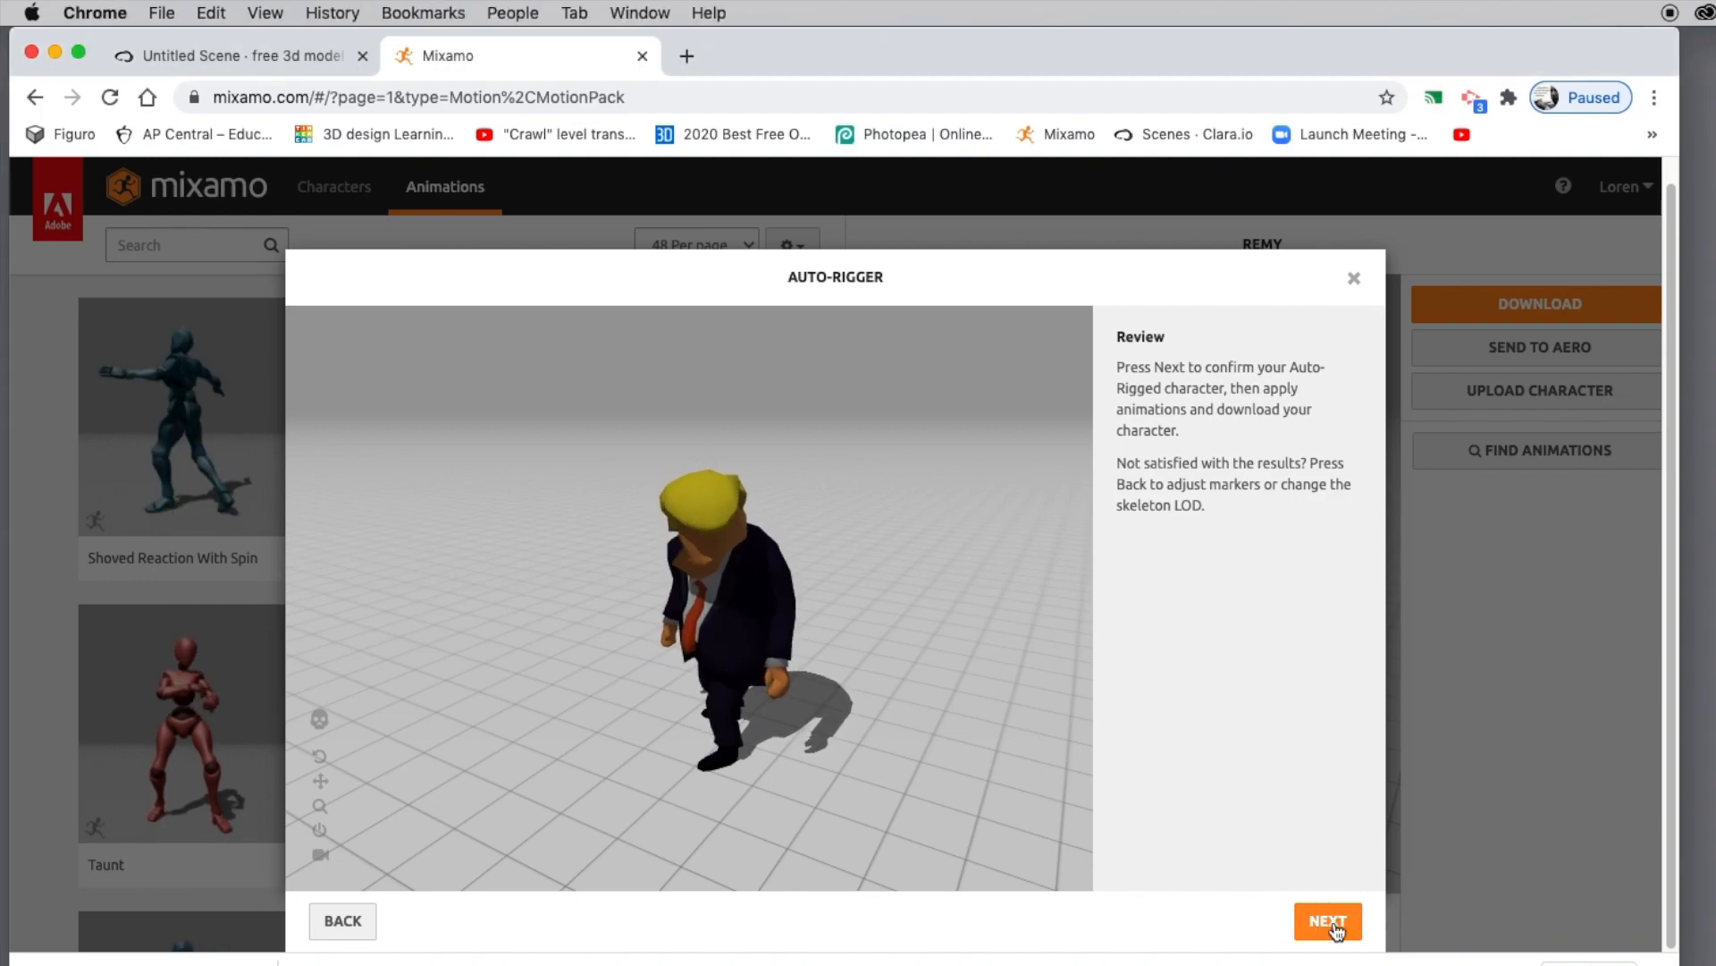
pyautogui.click(1332, 925)
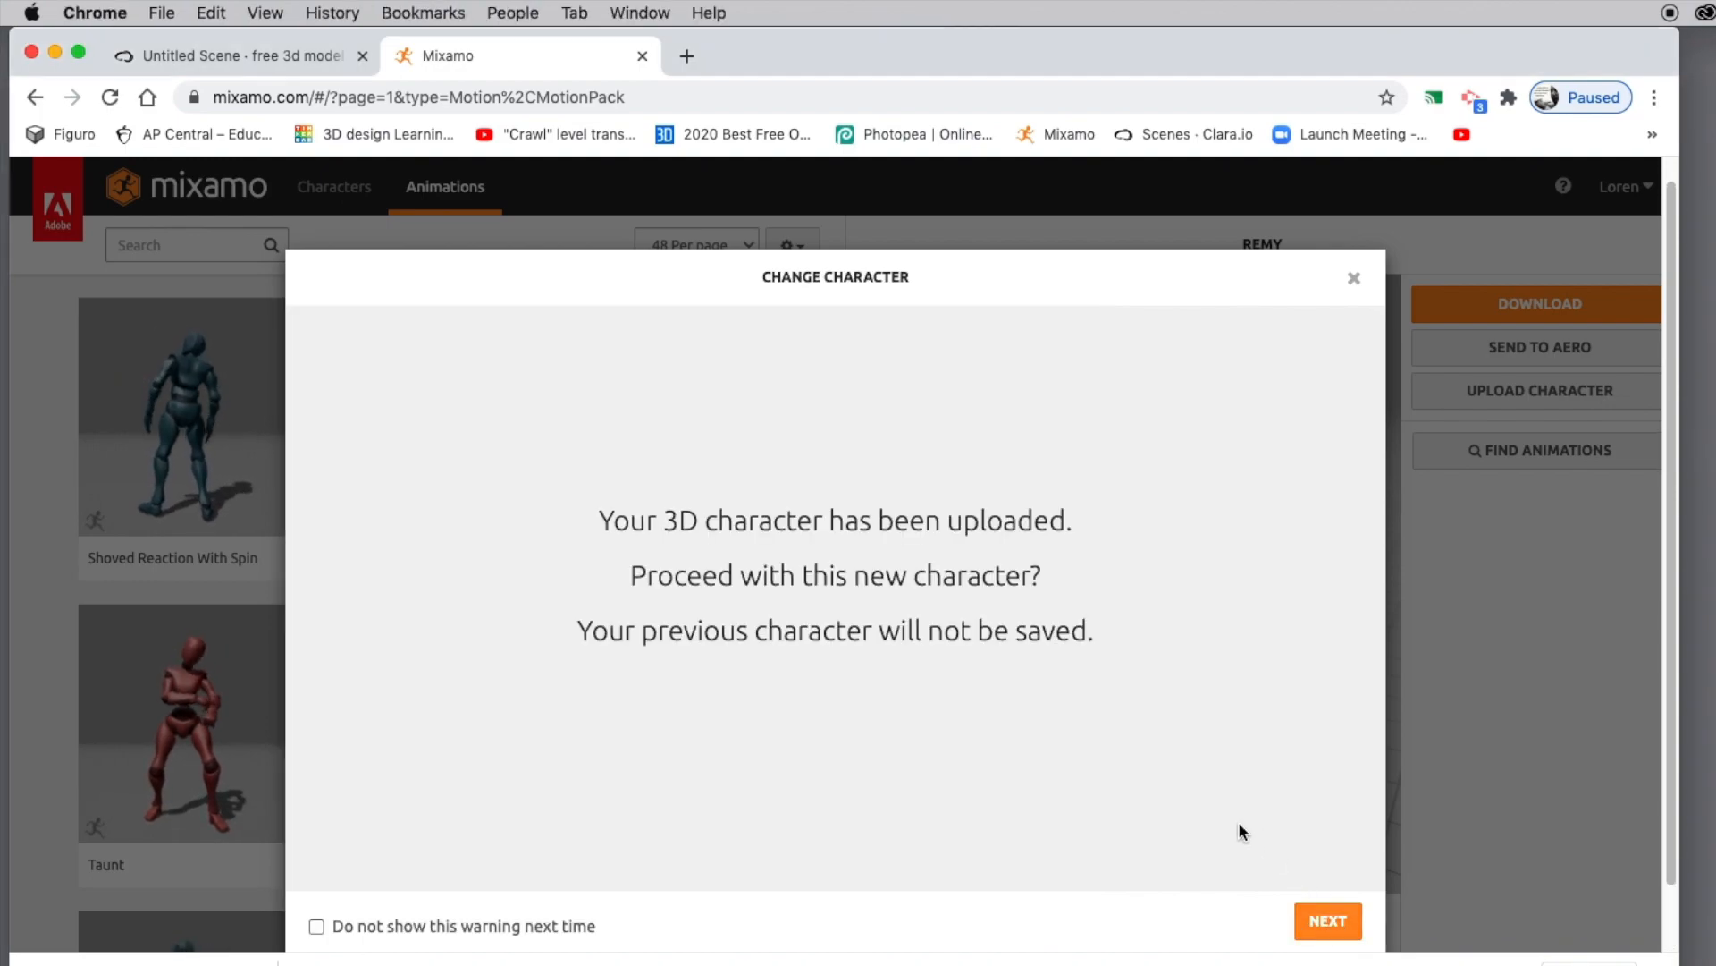
pyautogui.click(1323, 912)
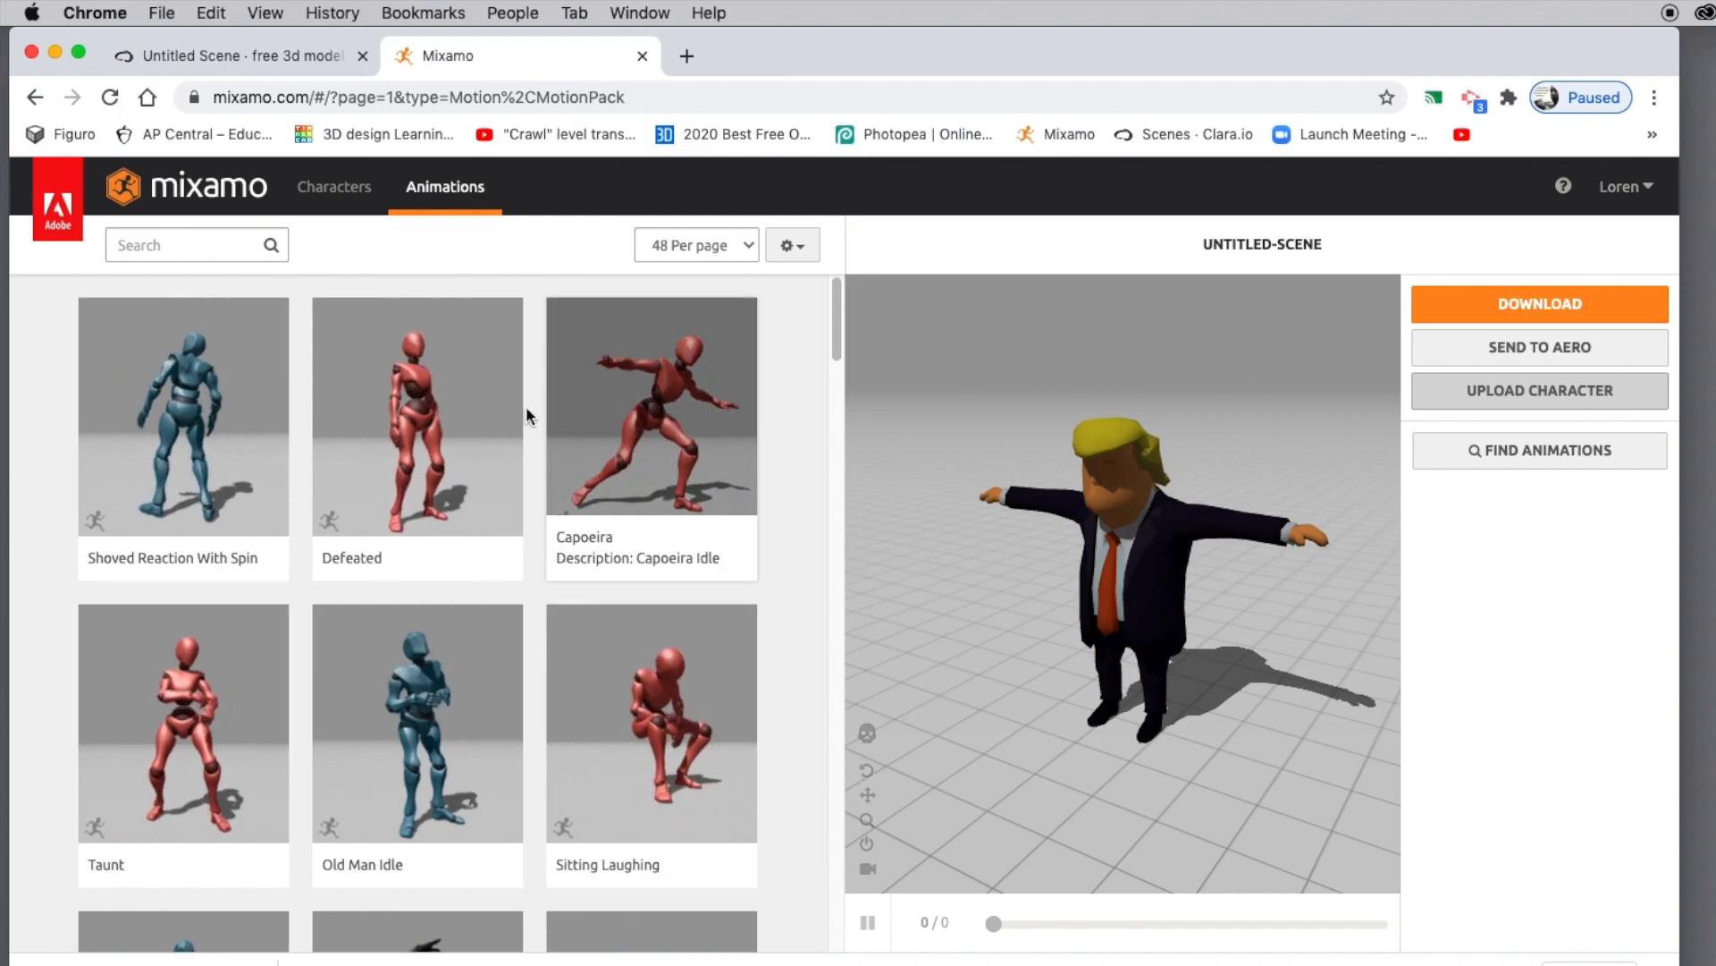
# Step: Browse the animation library and apply the Defeated animation to the rigged character
pyautogui.click(447, 197)
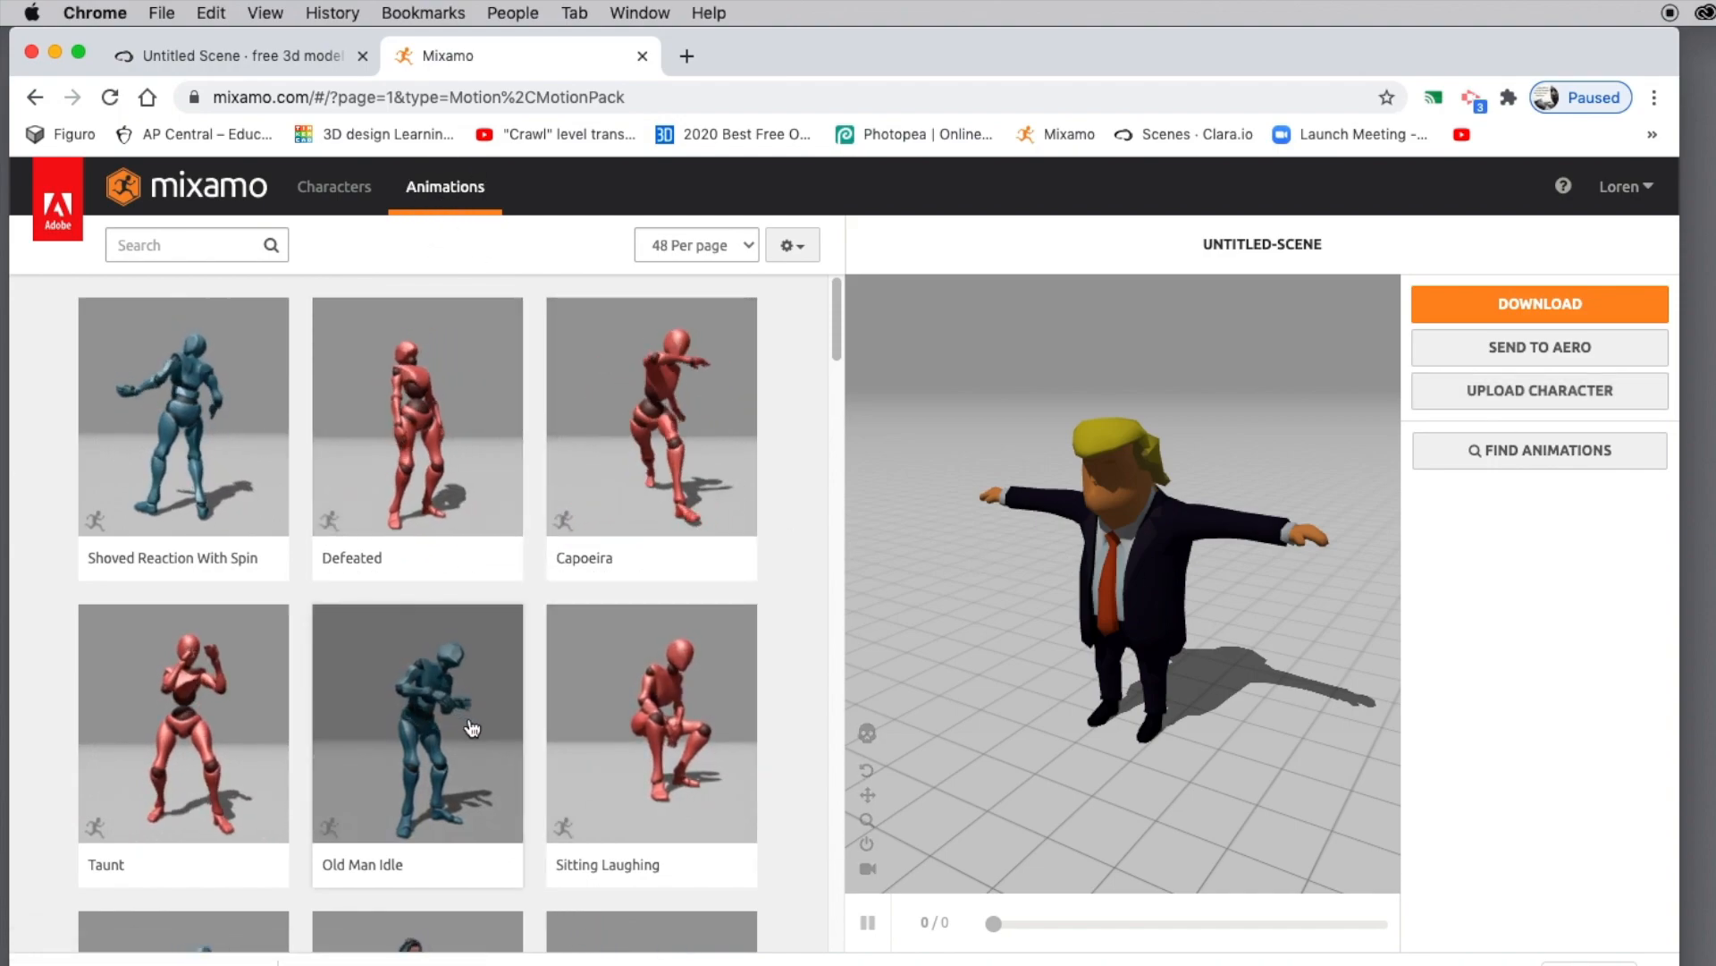
pyautogui.scroll(-3, 451, 707)
pyautogui.scroll(-1, 479, 726)
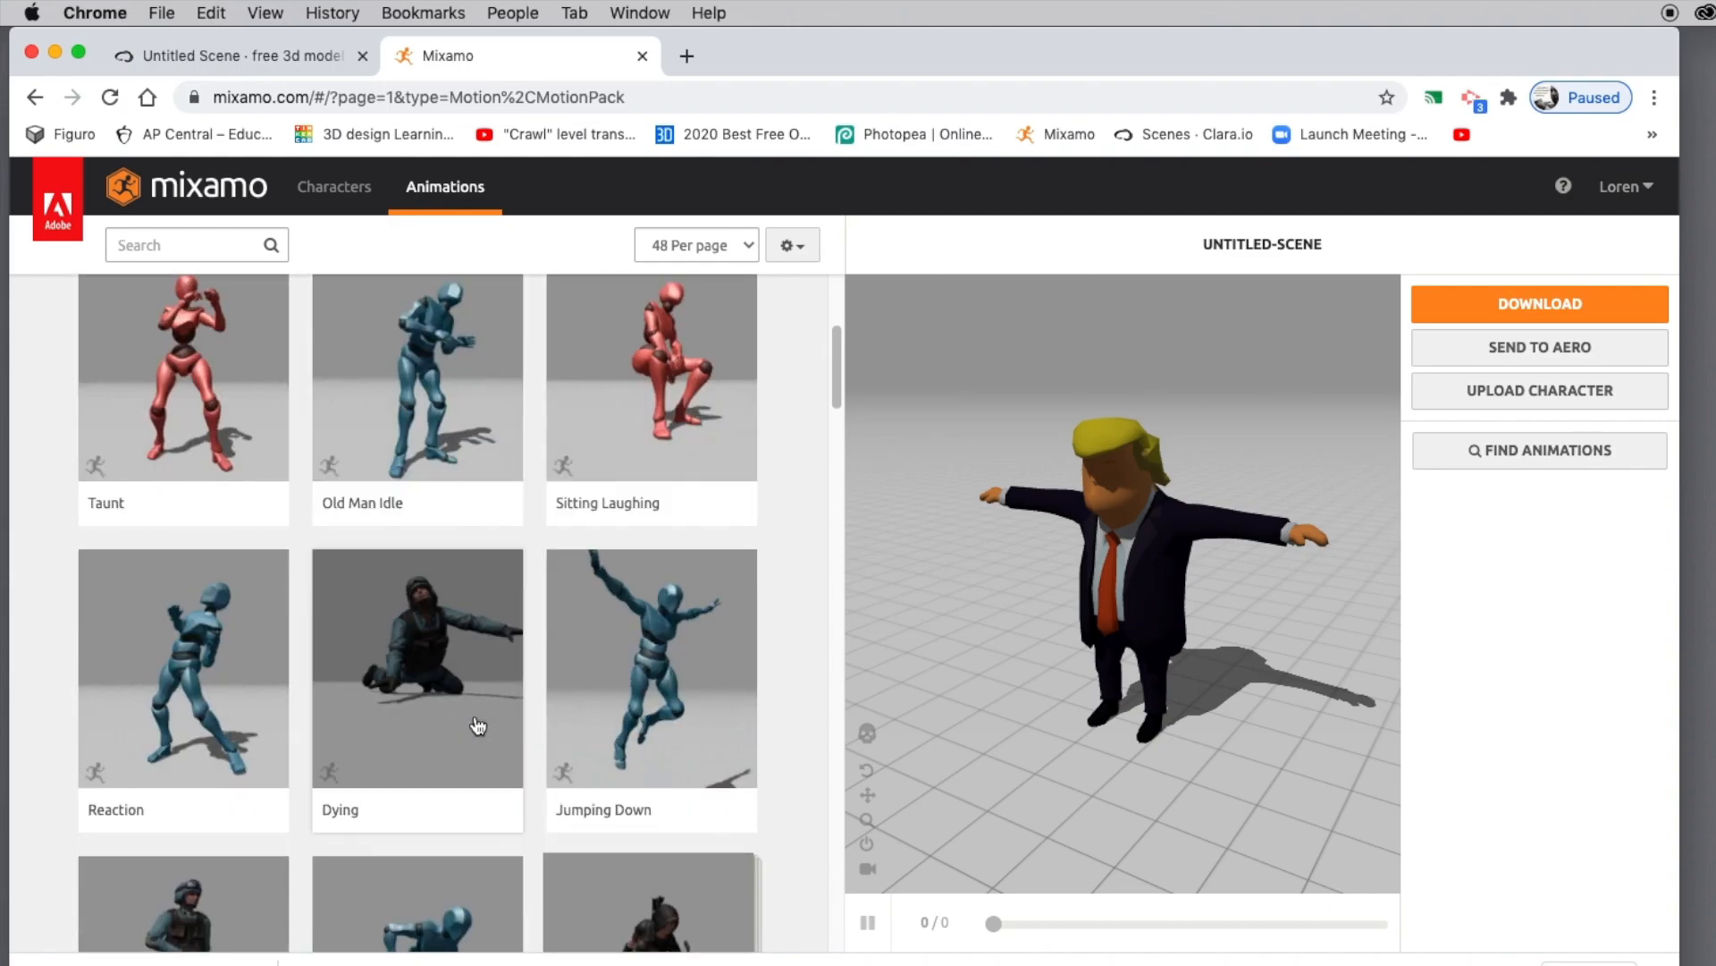
pyautogui.scroll(1, 479, 726)
pyautogui.scroll(3, 479, 726)
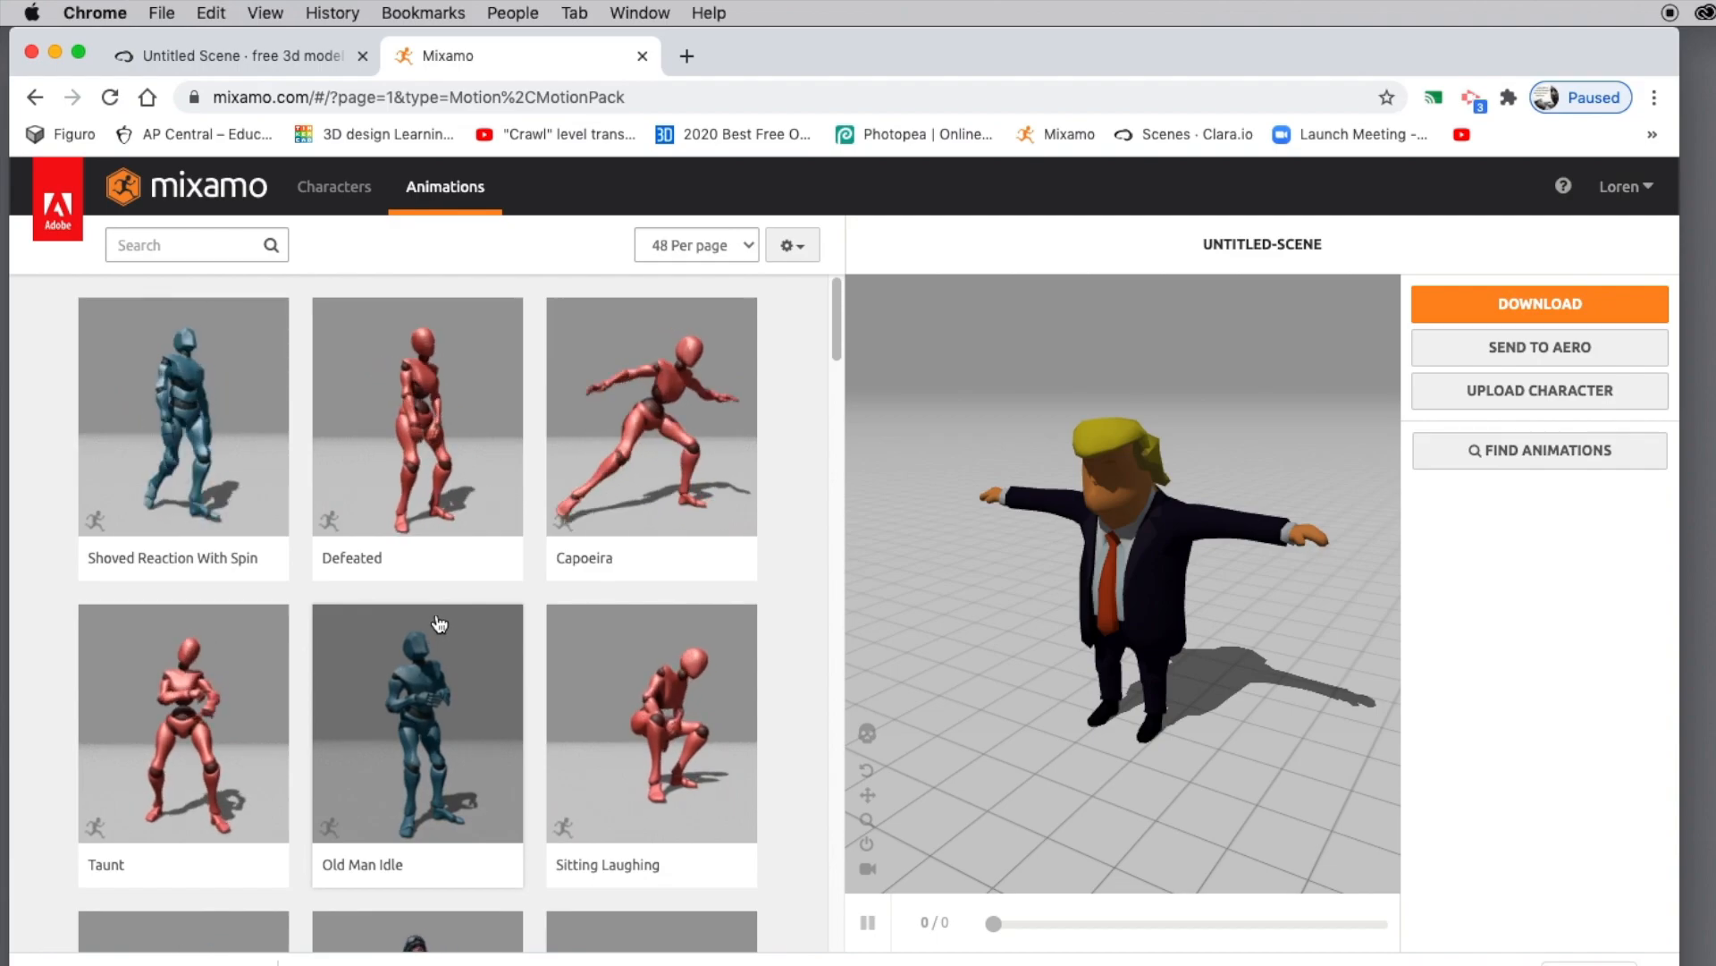
pyautogui.scroll(-2, 442, 644)
pyautogui.scroll(-2, 442, 644)
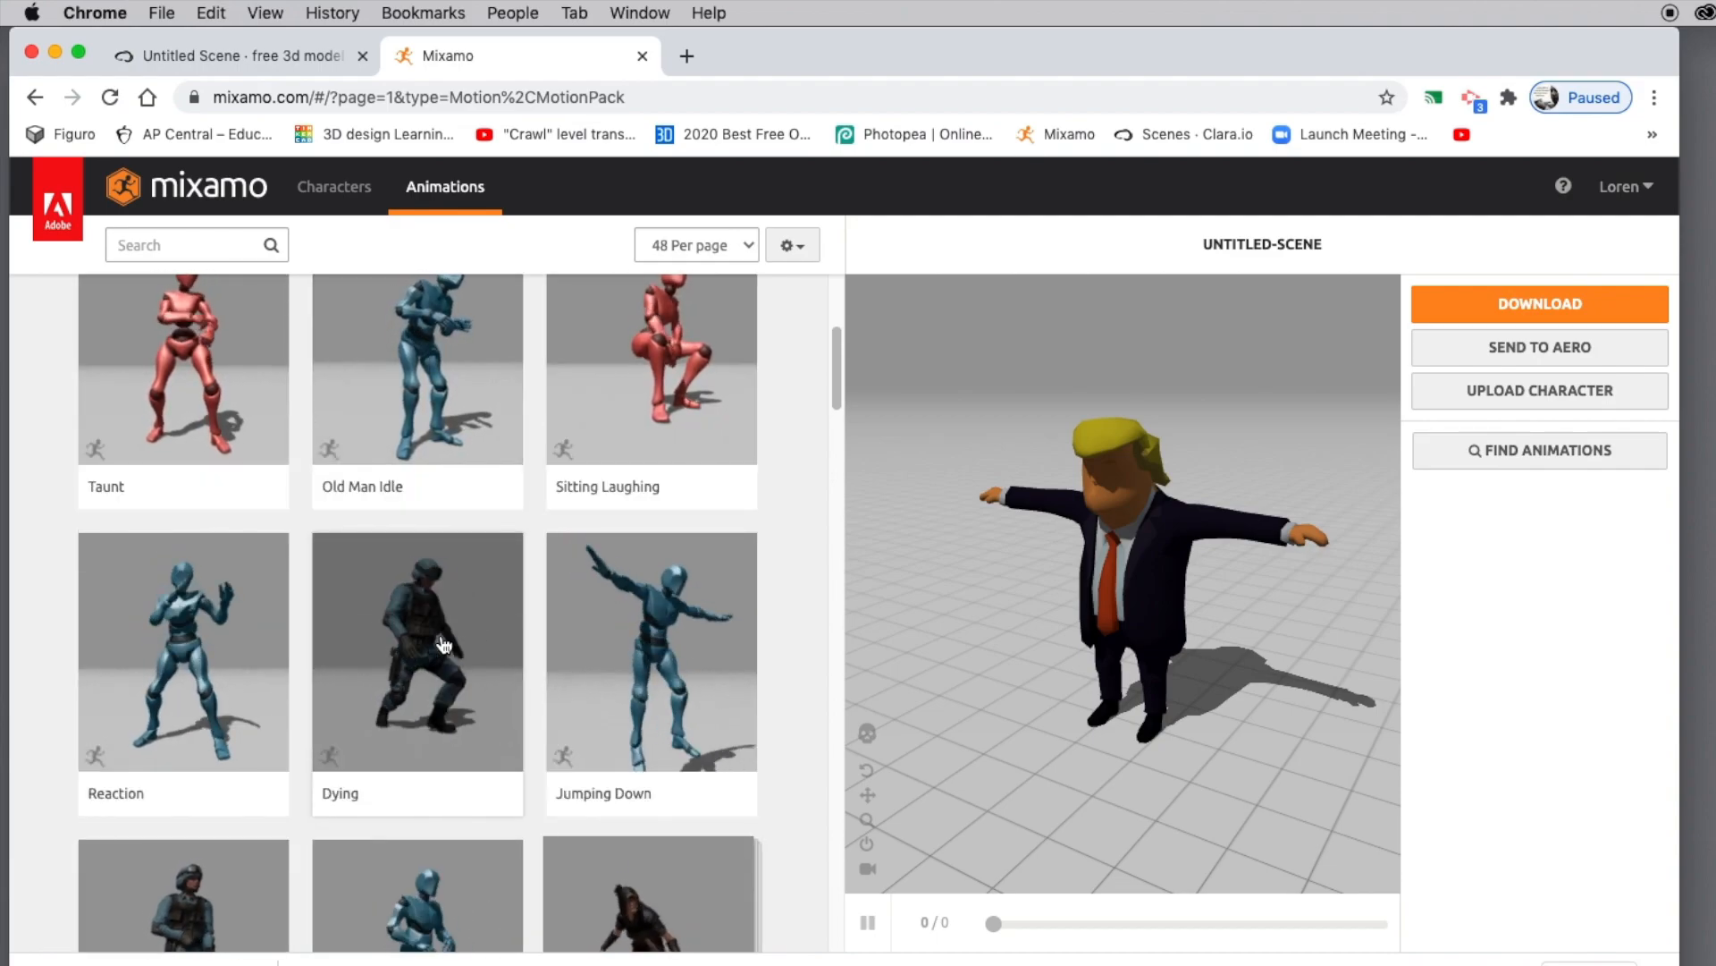
pyautogui.scroll(5, 429, 537)
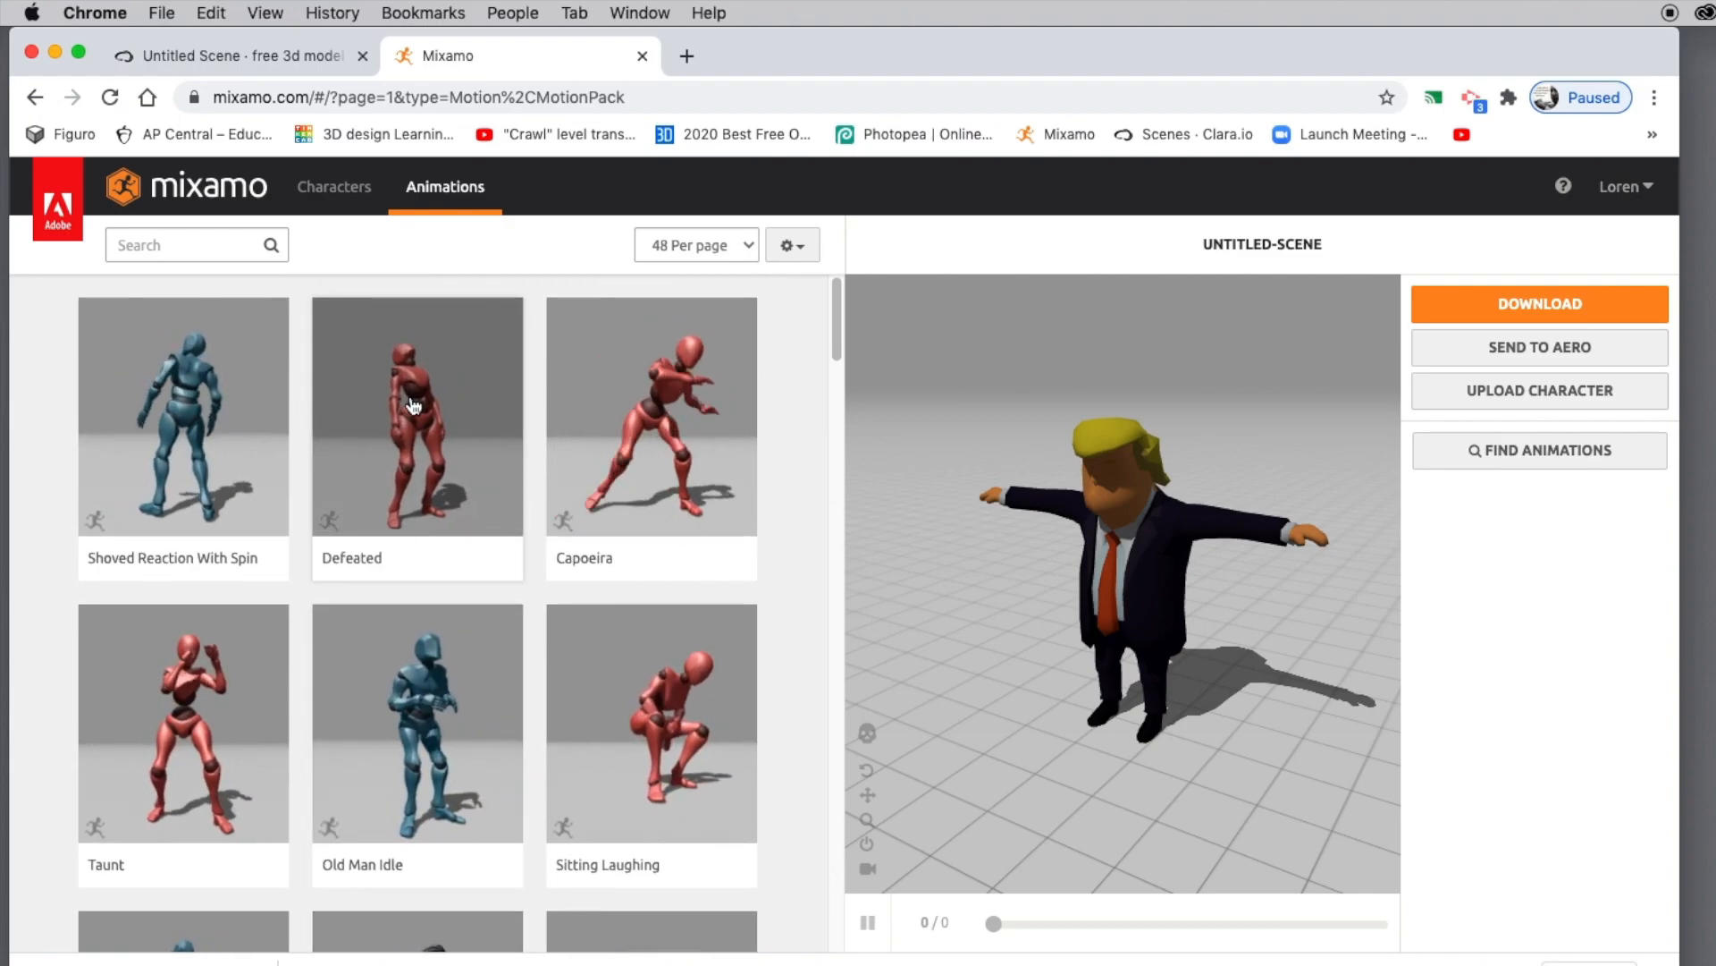
pyautogui.click(413, 405)
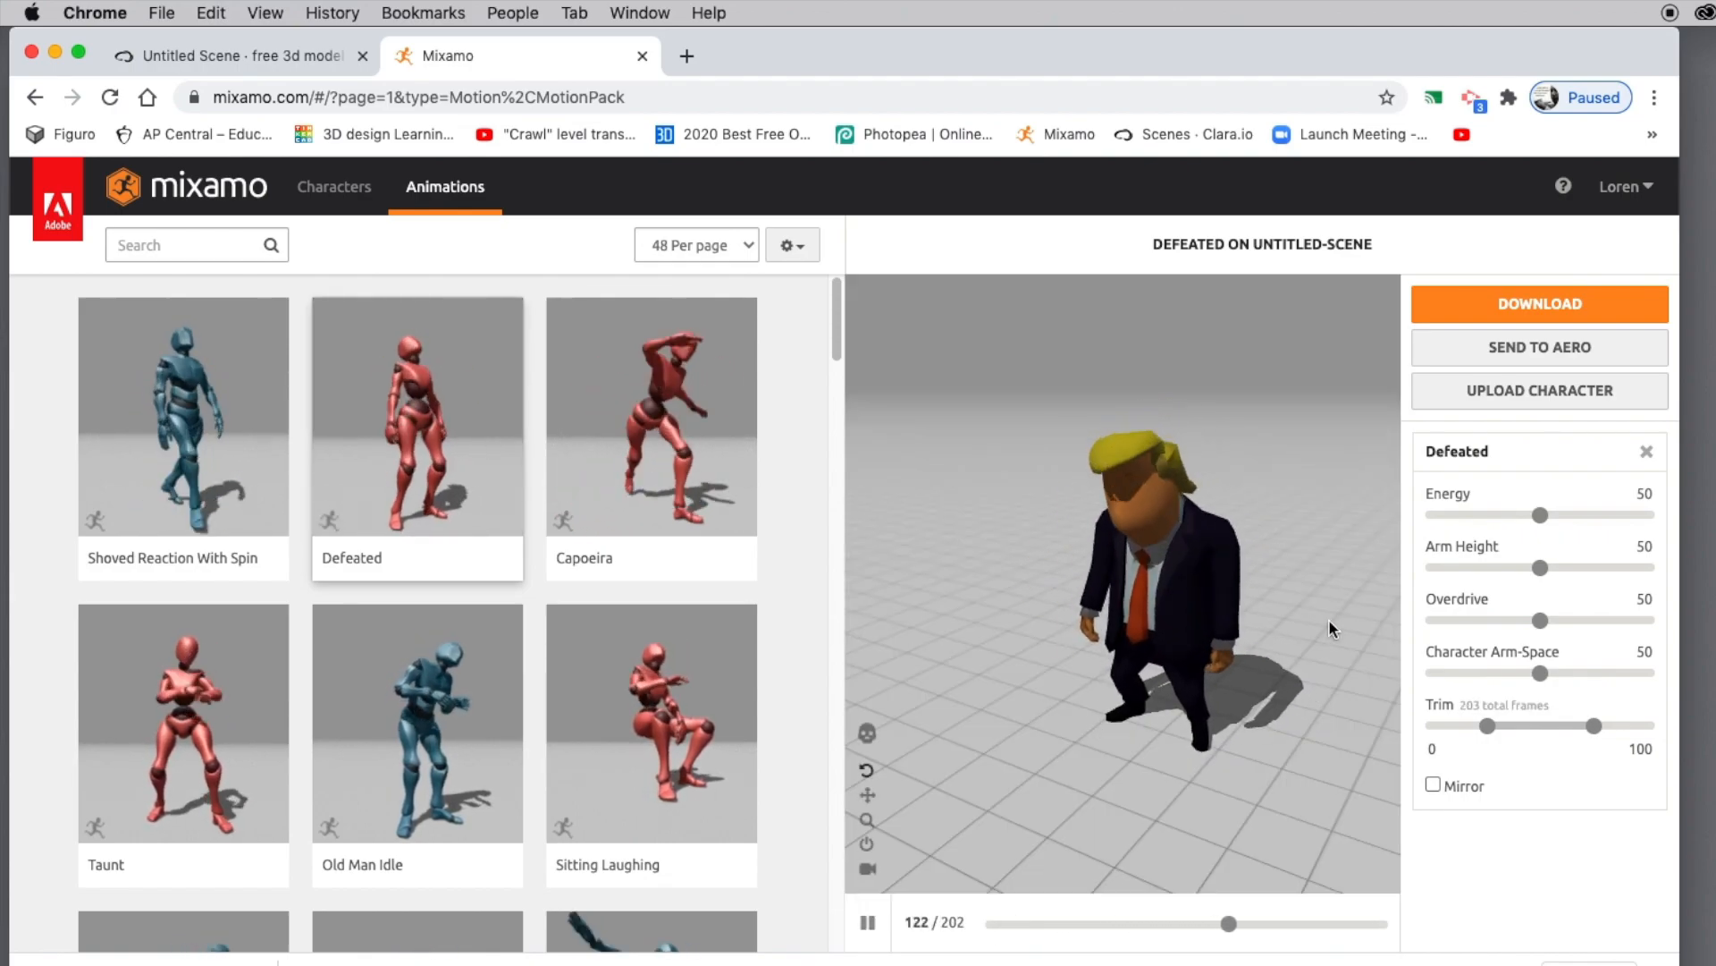
# Step: Set the Defeated animation's Energy to 76, Arm Height to 79 and Character Arm-Space to 58
pyautogui.moveTo(1539, 515); pyautogui.dragTo(1597, 518)
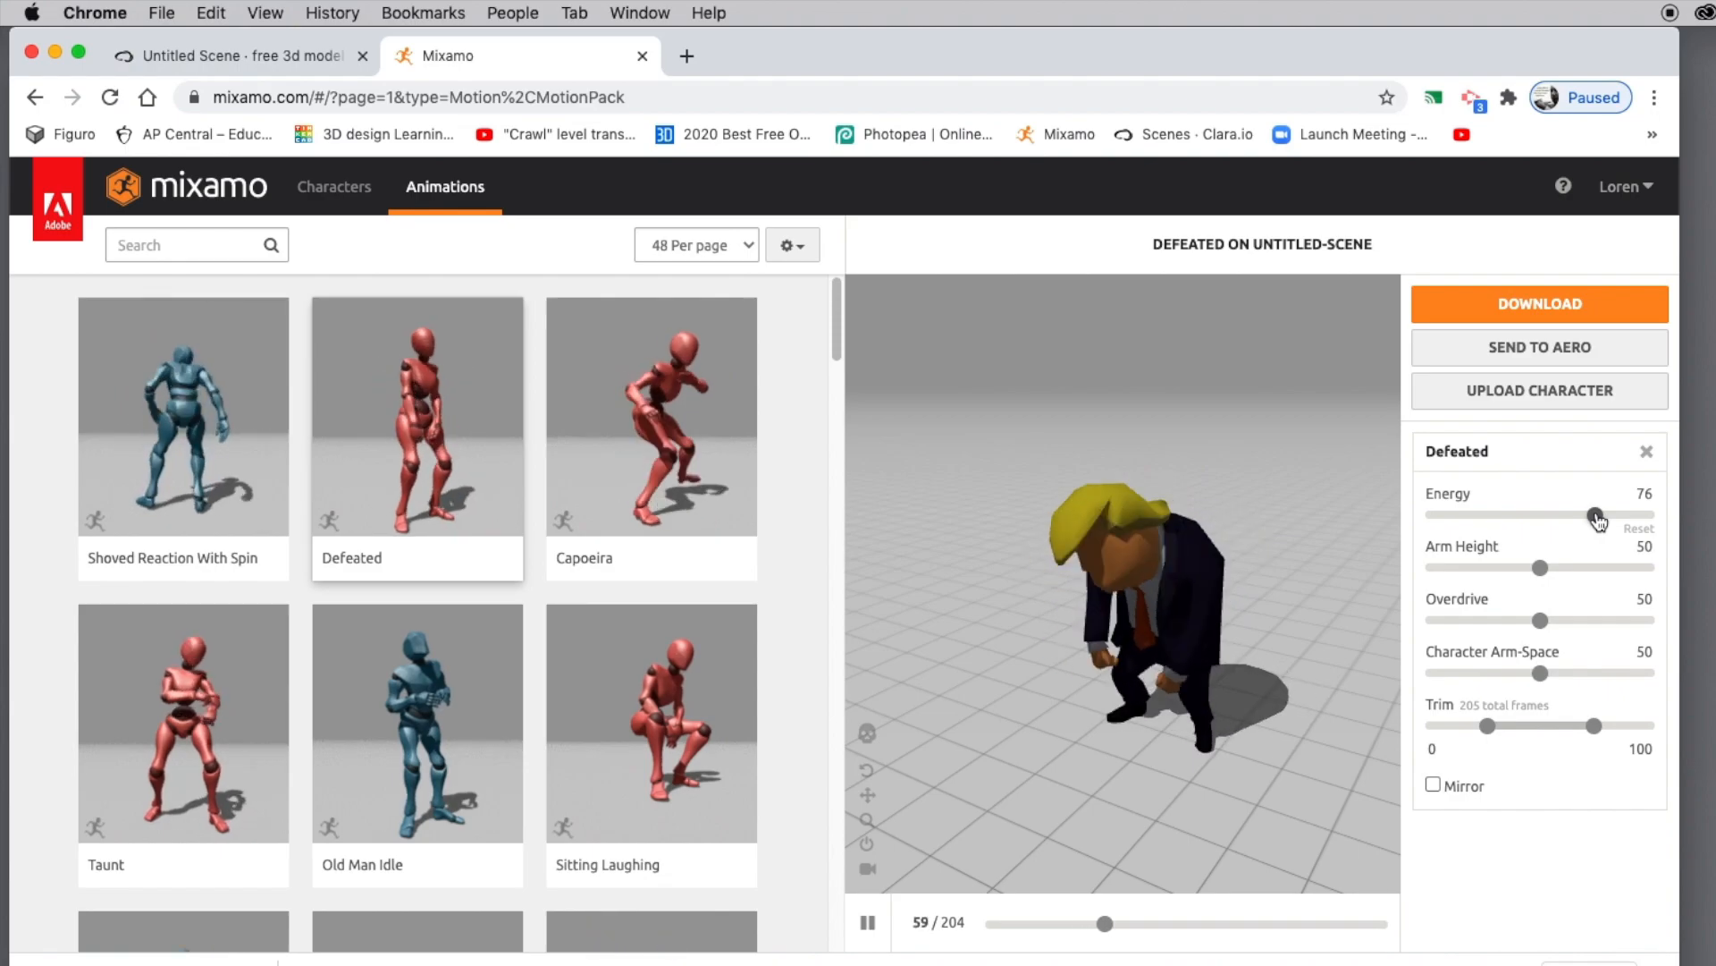
pyautogui.moveTo(1540, 568); pyautogui.dragTo(1602, 568)
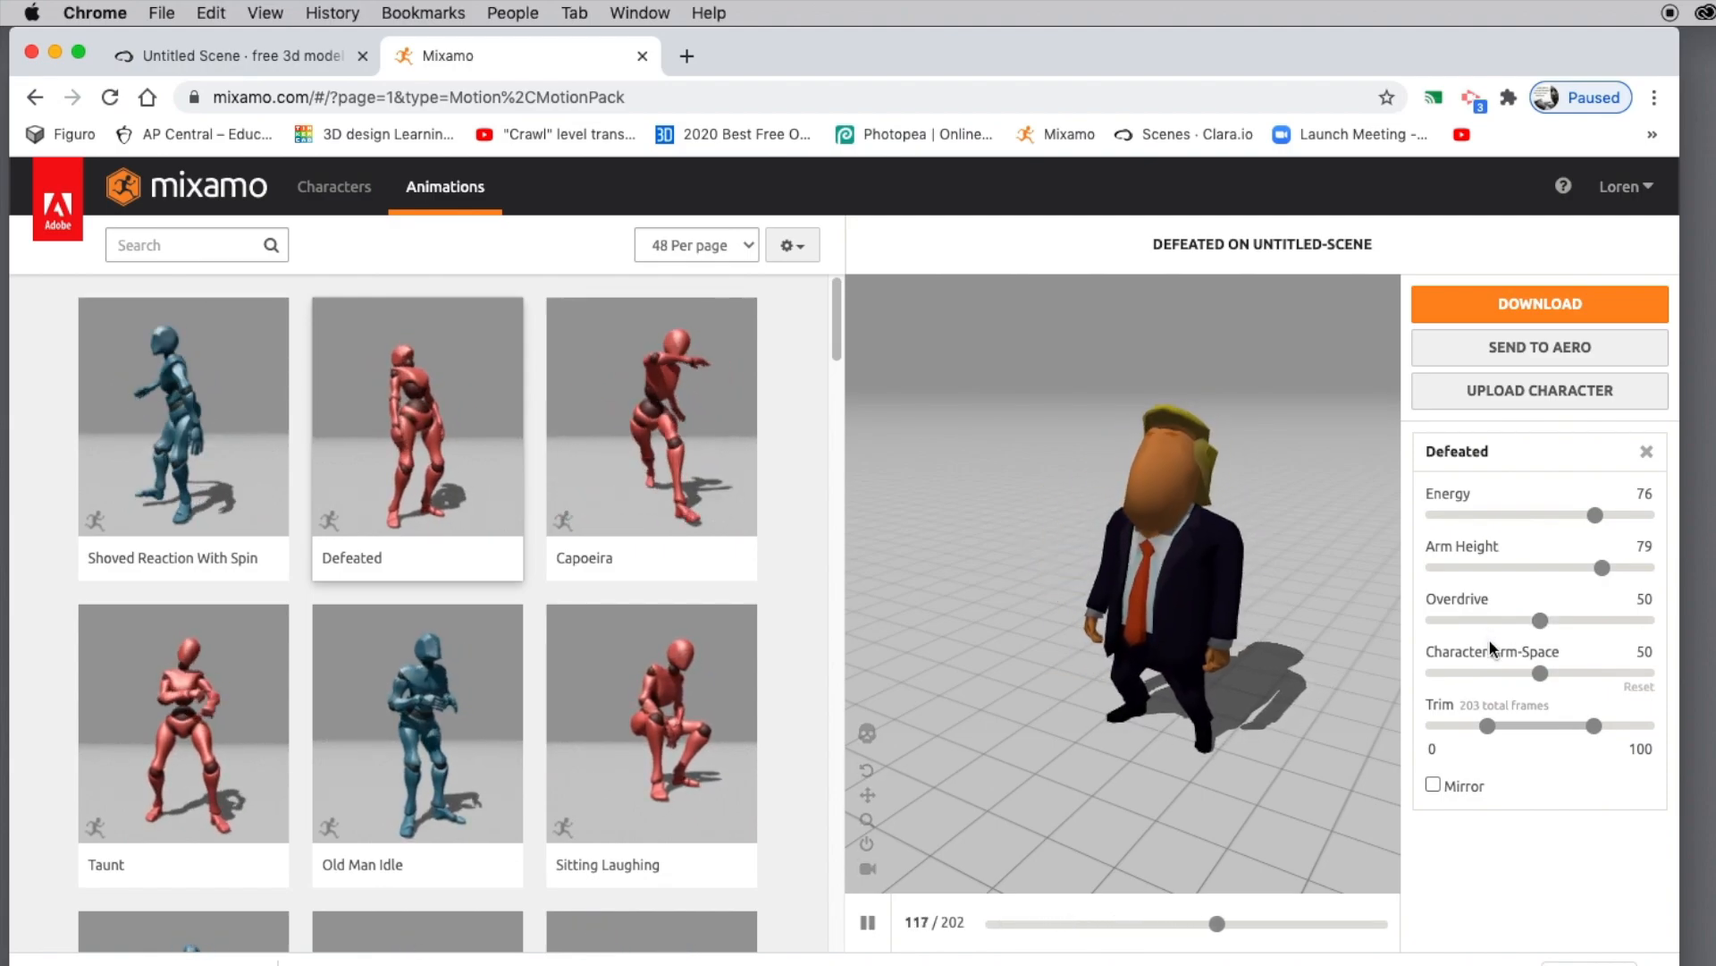
pyautogui.moveTo(1539, 672); pyautogui.dragTo(1557, 674)
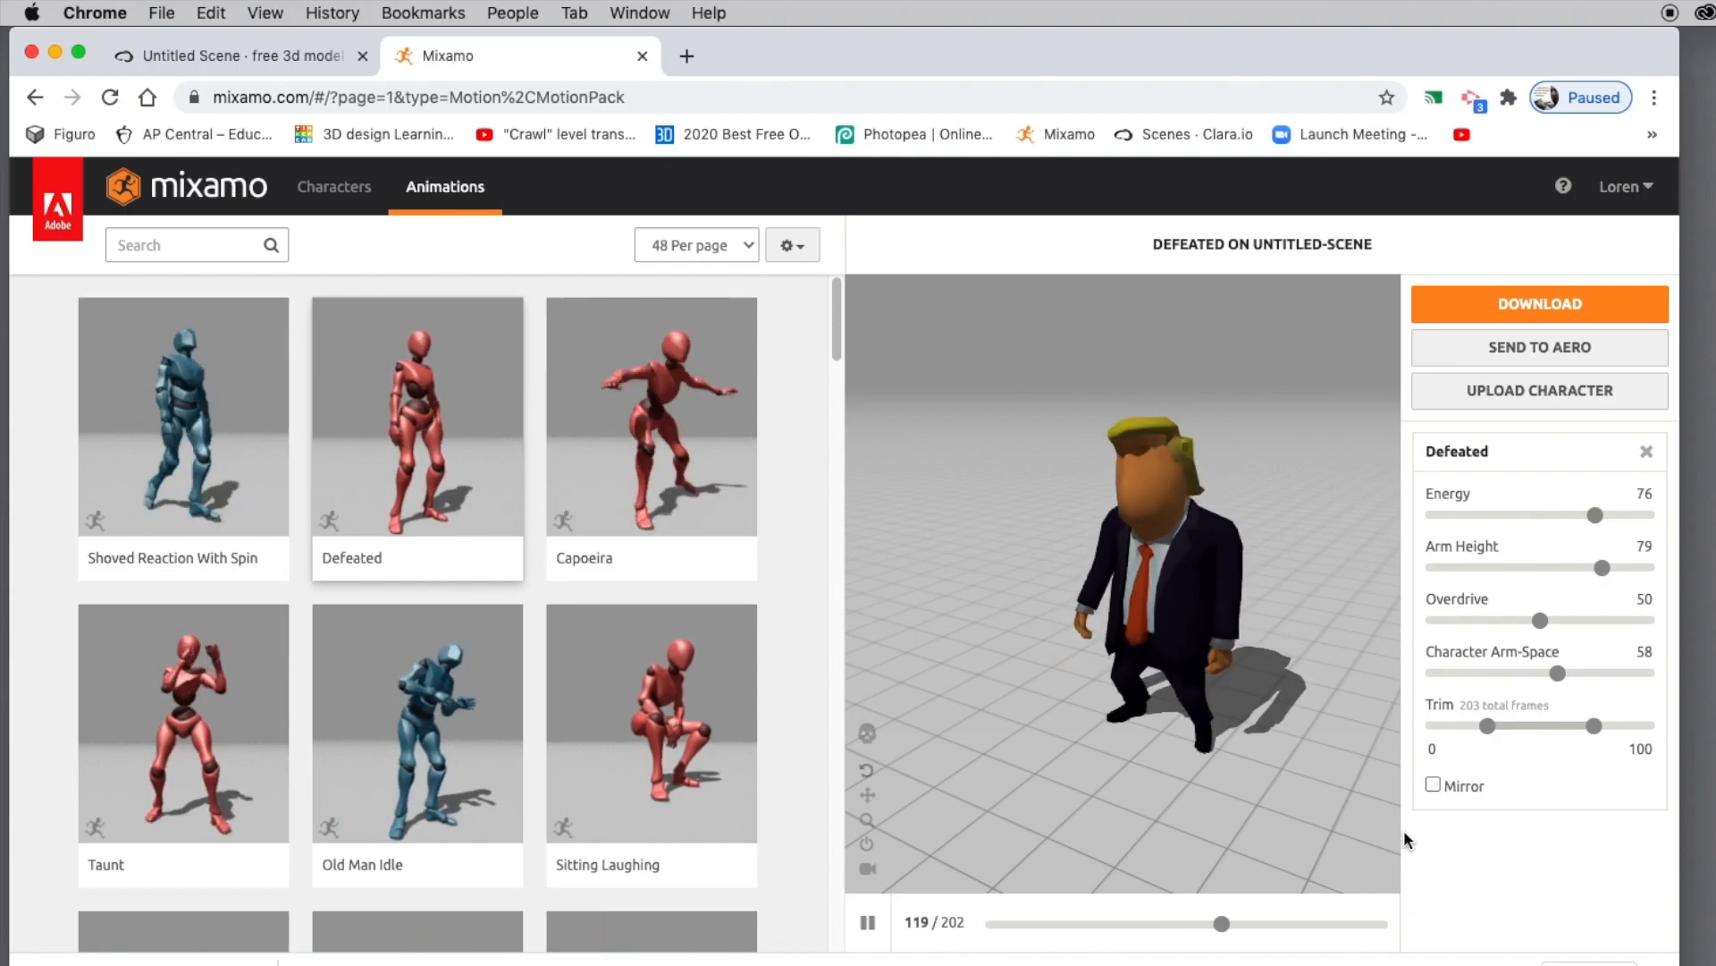
# Step: Try mirroring the Defeated animation and switch the mirroring back off
pyautogui.click(1433, 785)
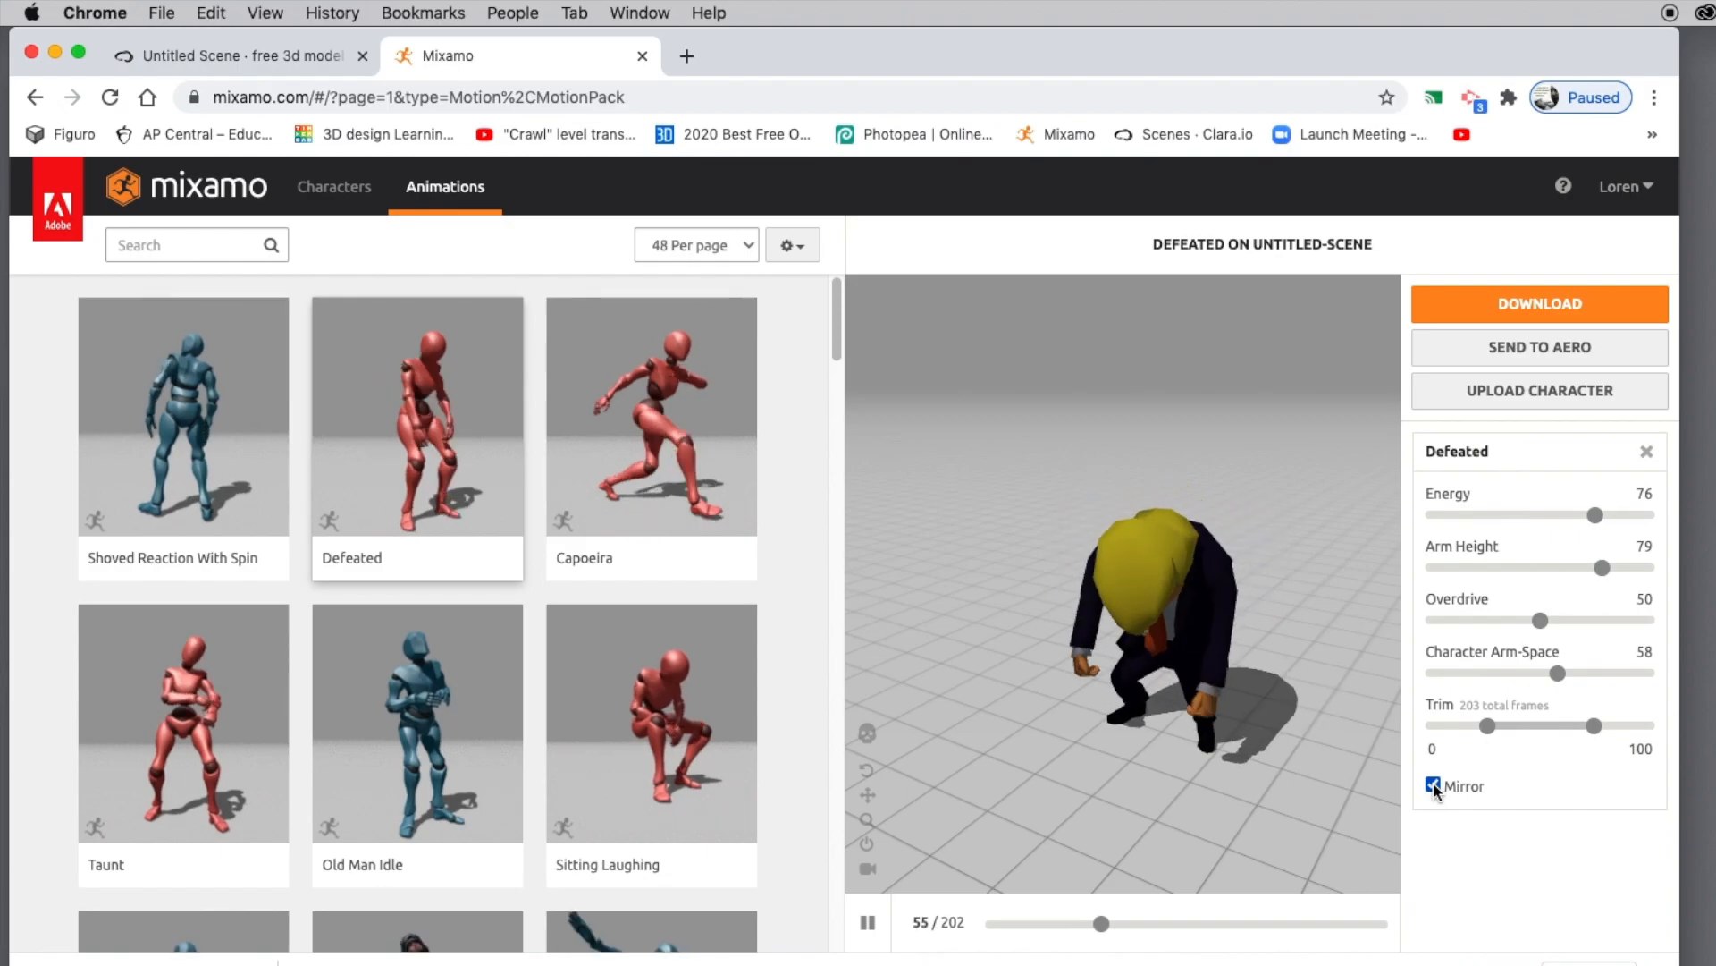
pyautogui.click(1433, 785)
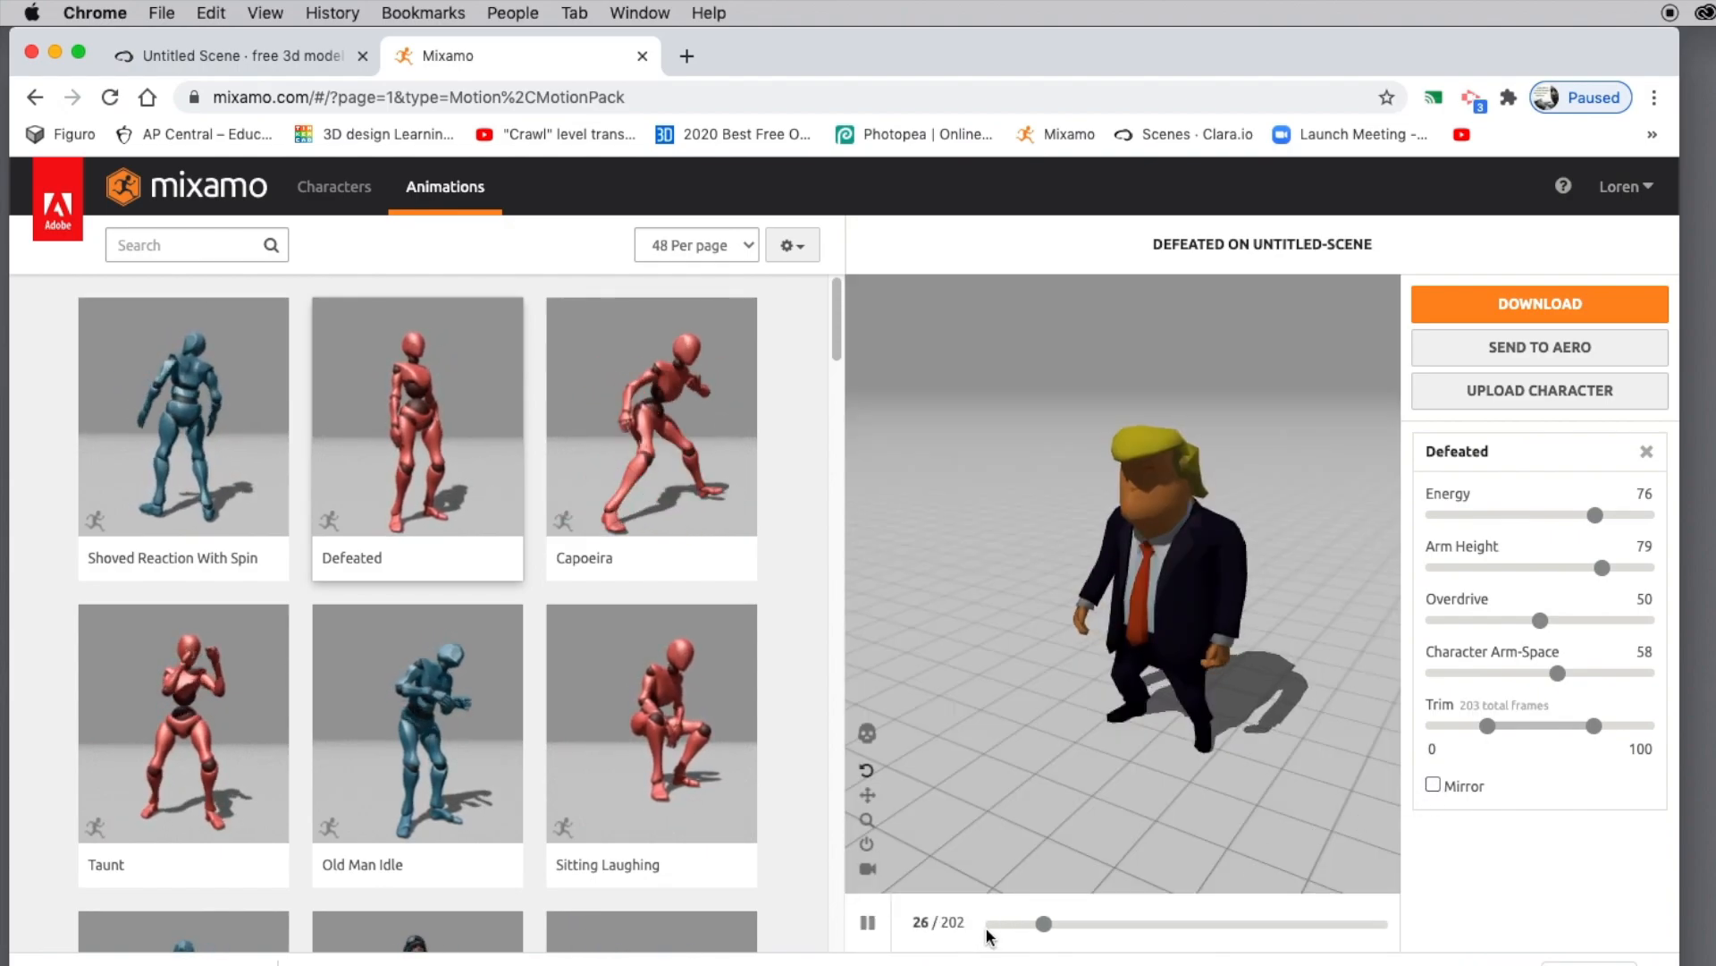
# Step: Pause the playback and download the animated character with its skin in FBX(.fbx) format
pyautogui.click(865, 925)
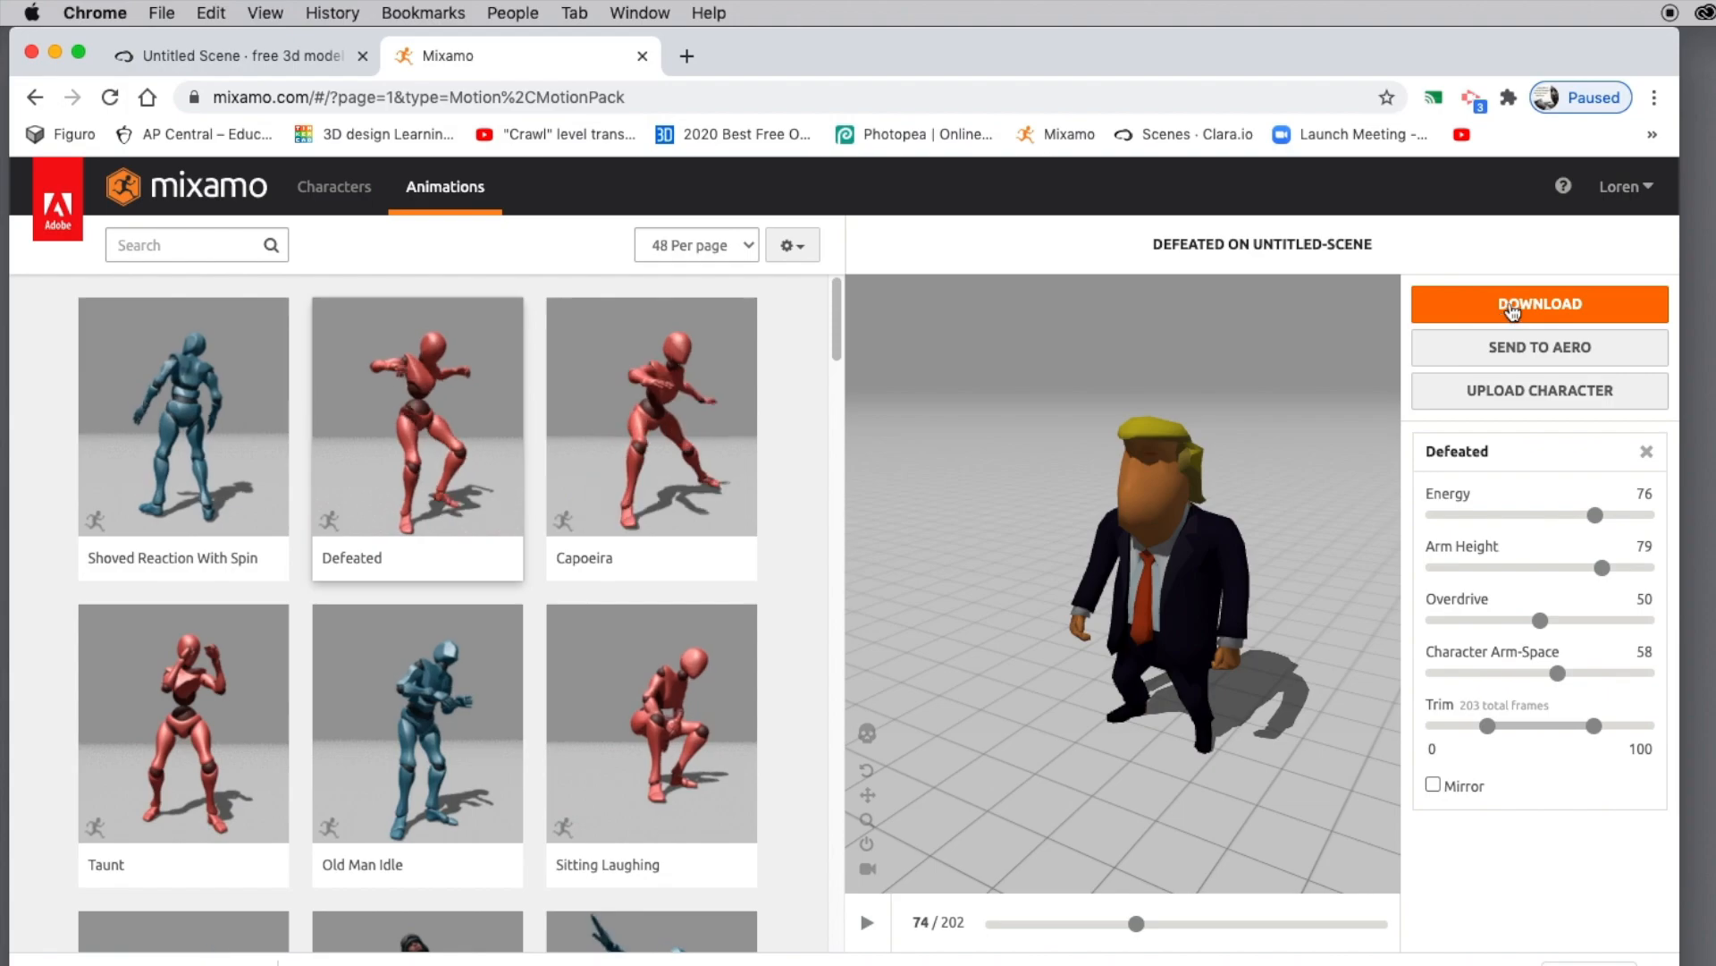
pyautogui.click(1538, 306)
pyautogui.click(487, 401)
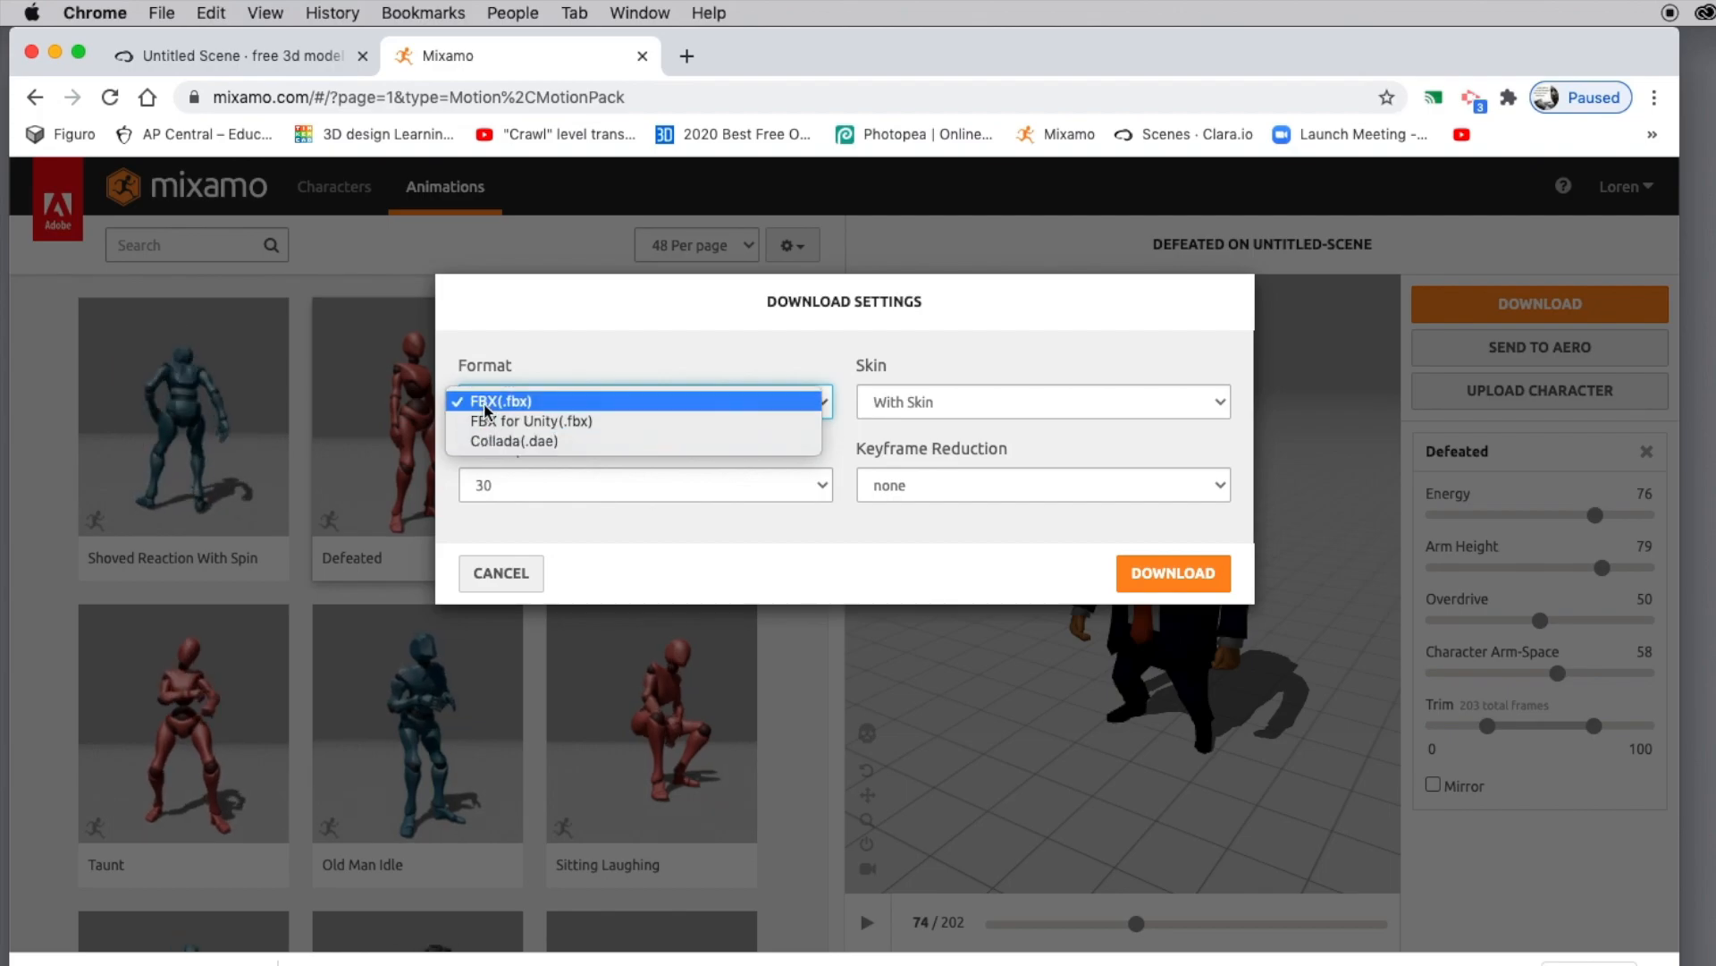
pyautogui.click(487, 401)
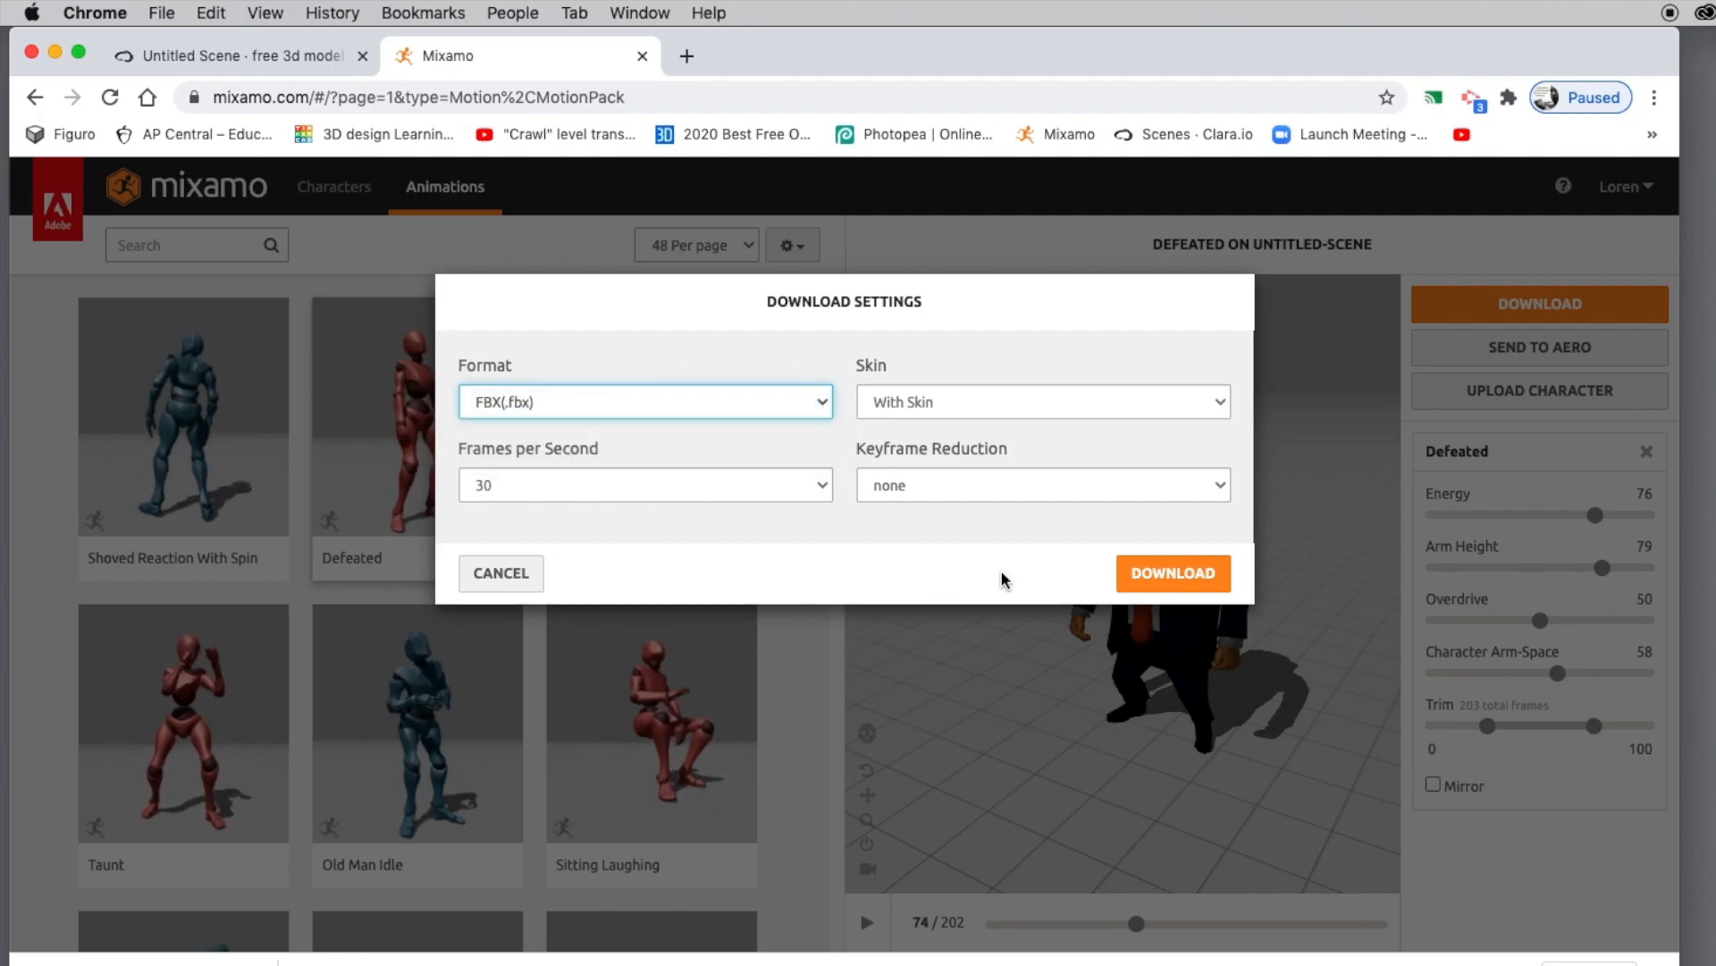
pyautogui.click(1192, 574)
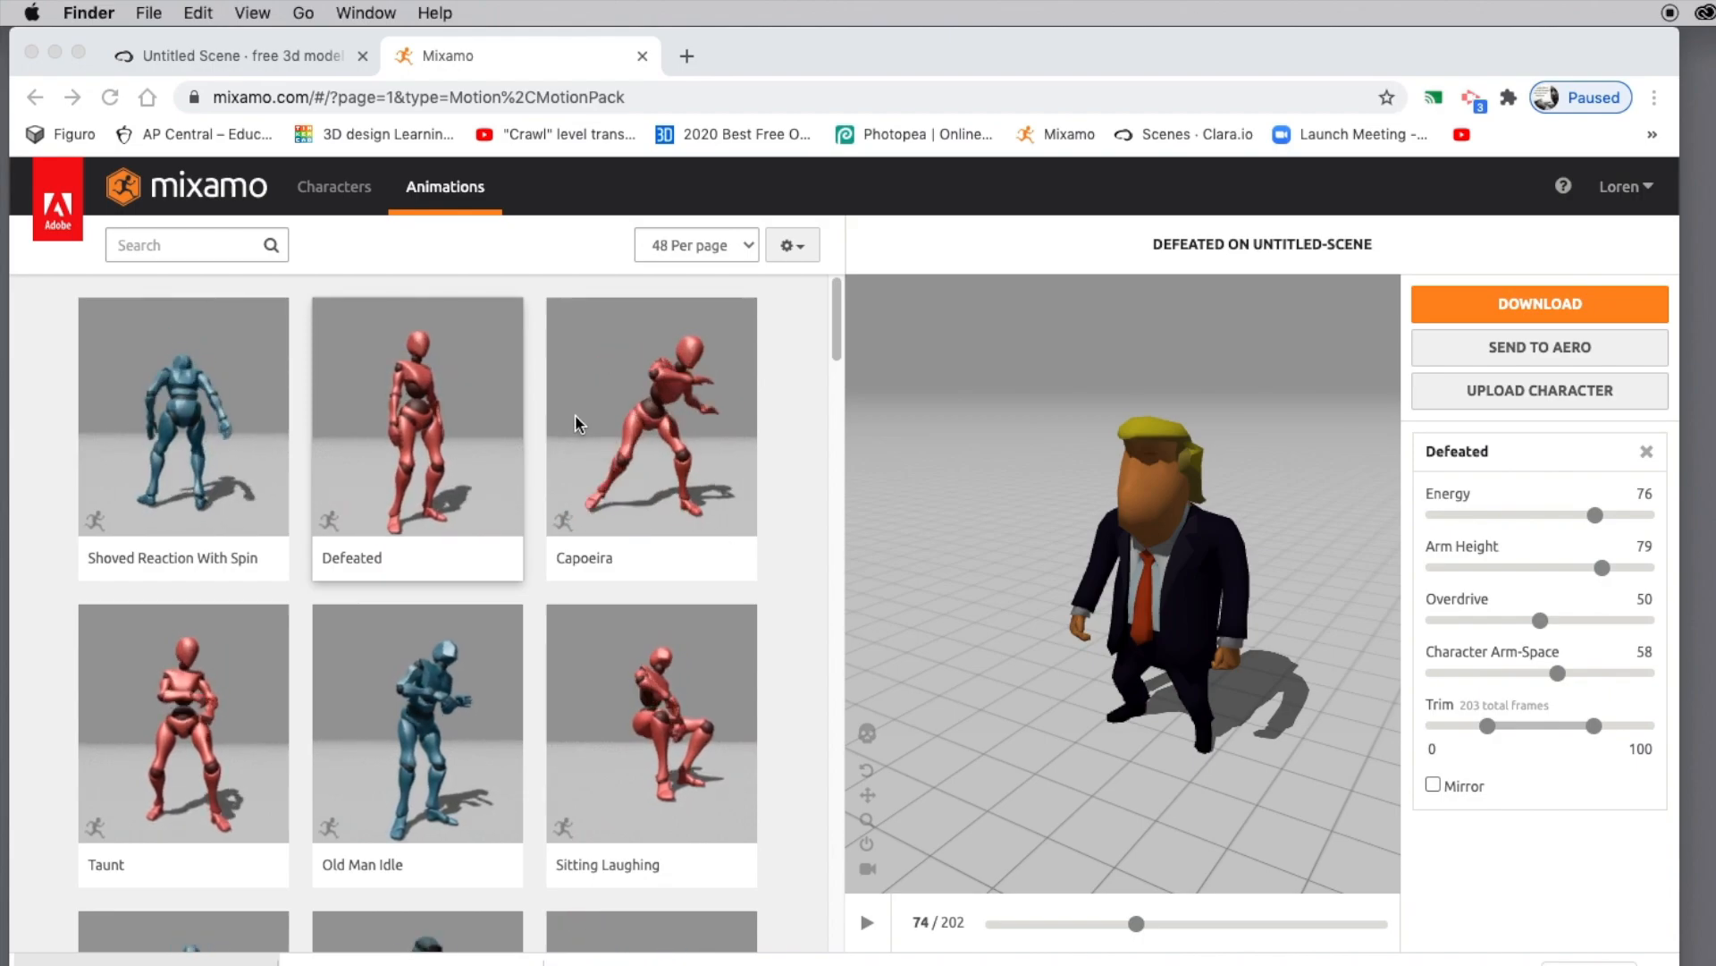
# Step: Close Mixamo, return to Clara.io and create an empty Untitled Scene with the WebGL renderer and Gallery access
pyautogui.click(641, 56)
pyautogui.click(642, 55)
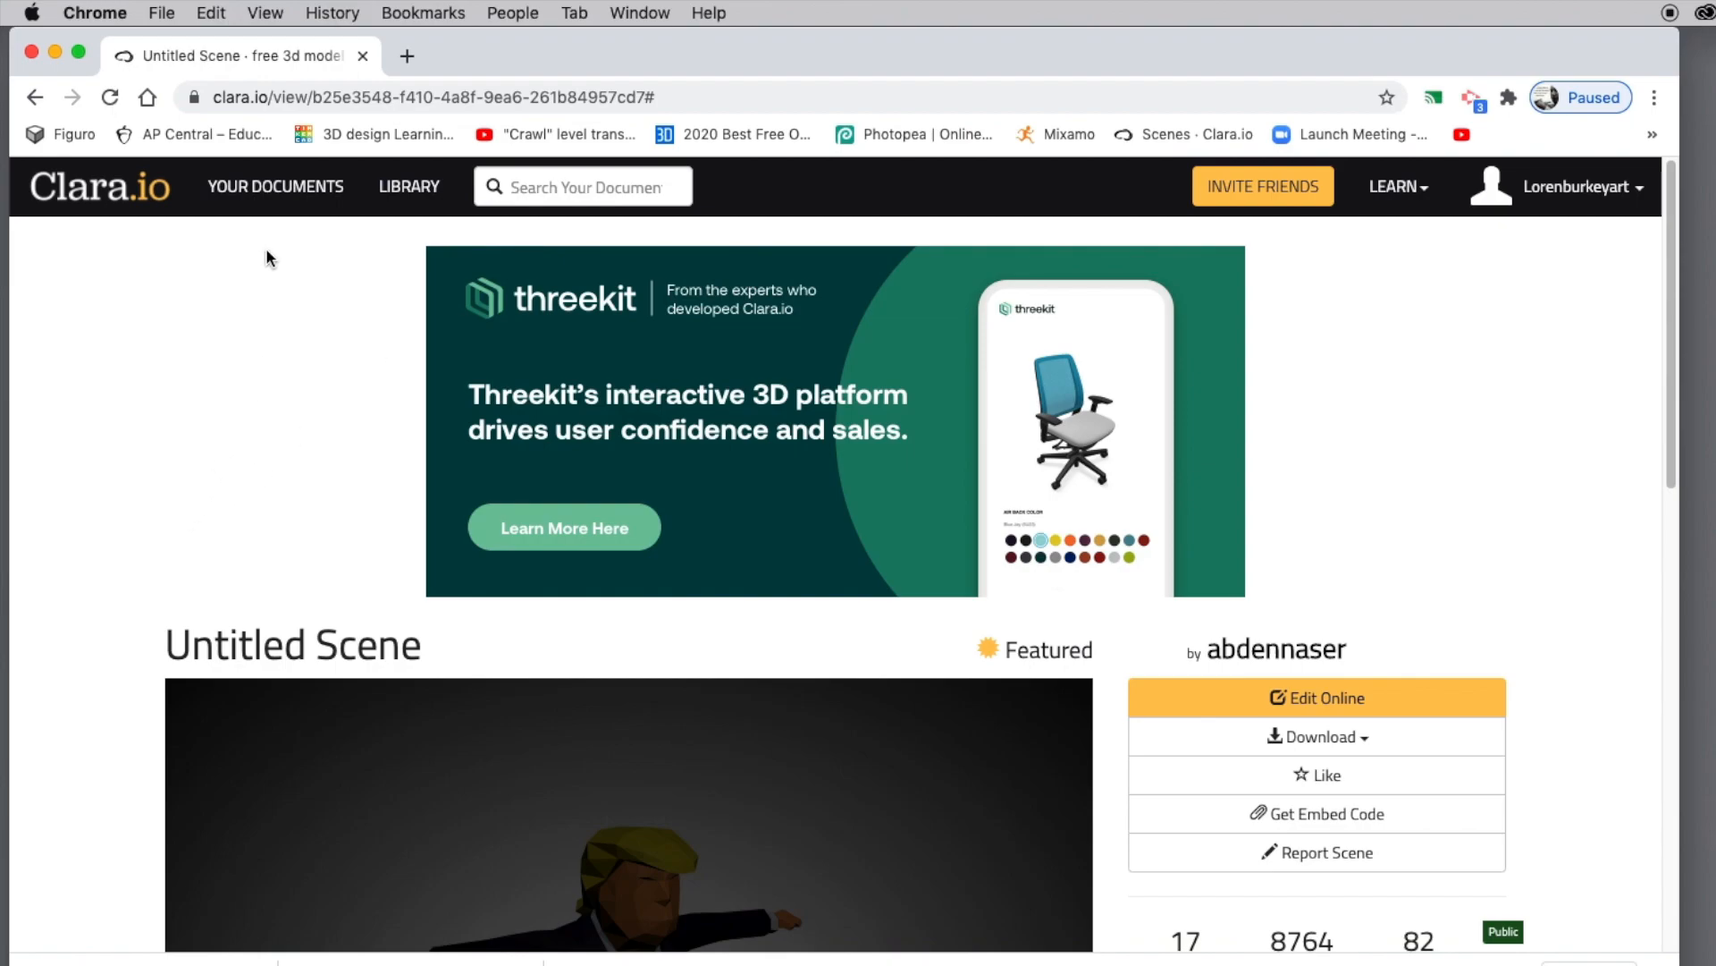
pyautogui.click(269, 185)
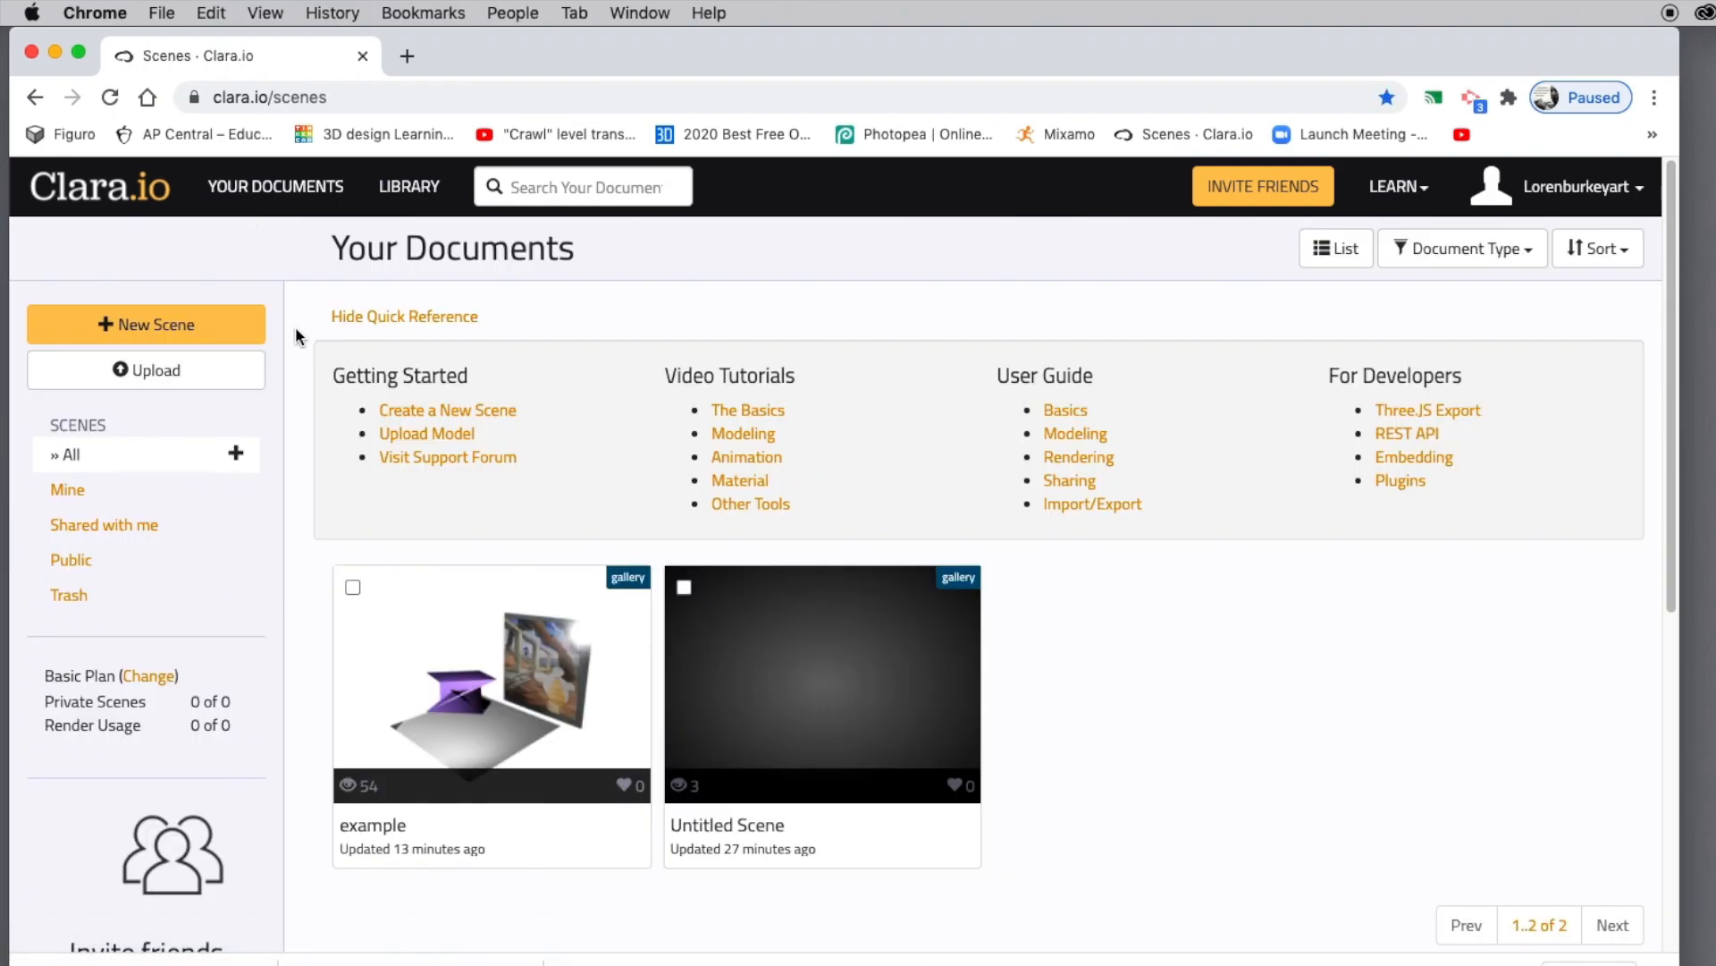
pyautogui.click(159, 325)
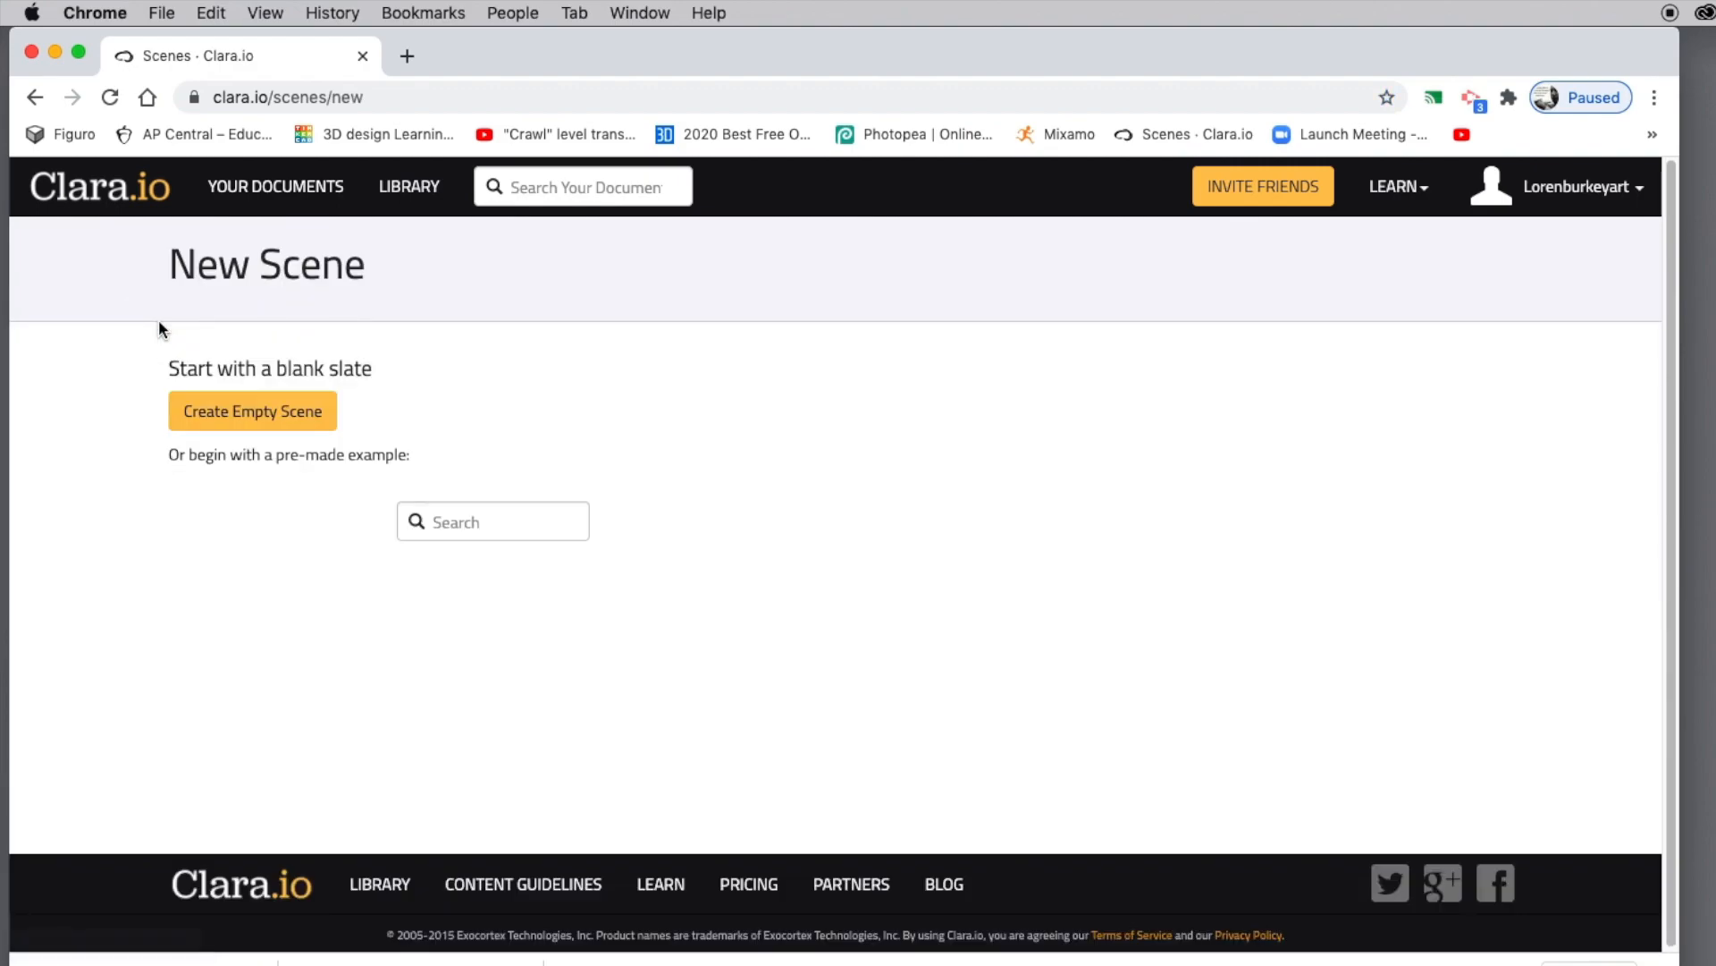
pyautogui.click(234, 418)
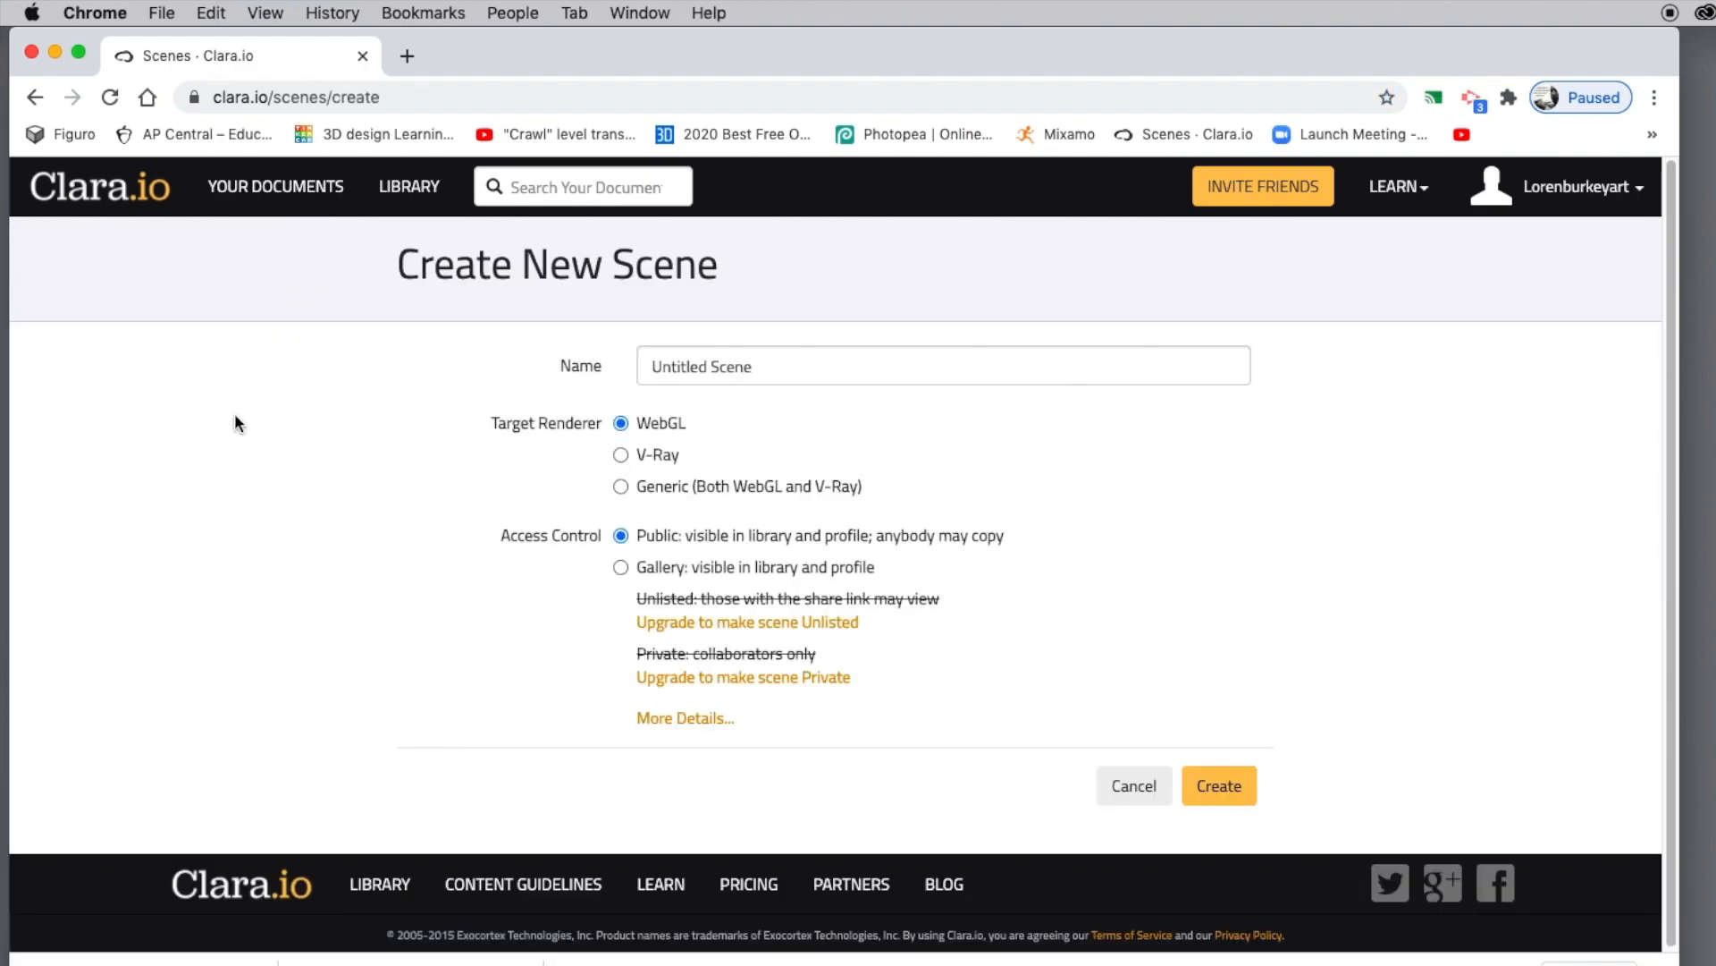
pyautogui.click(620, 567)
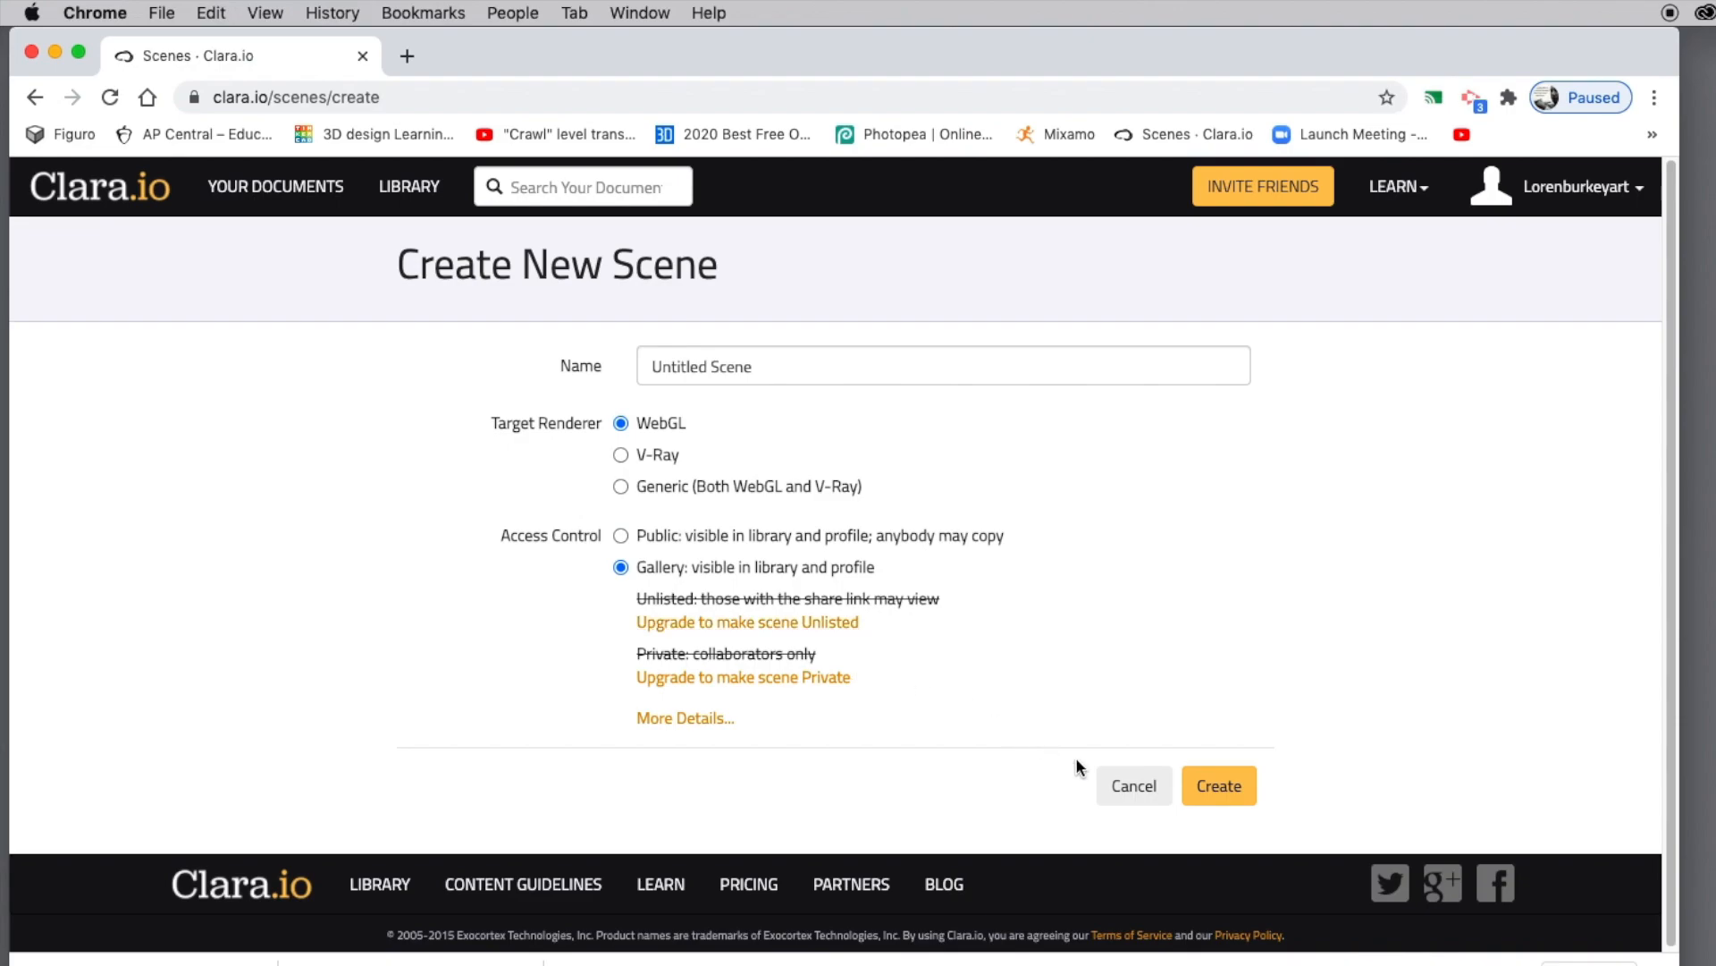
pyautogui.click(1217, 787)
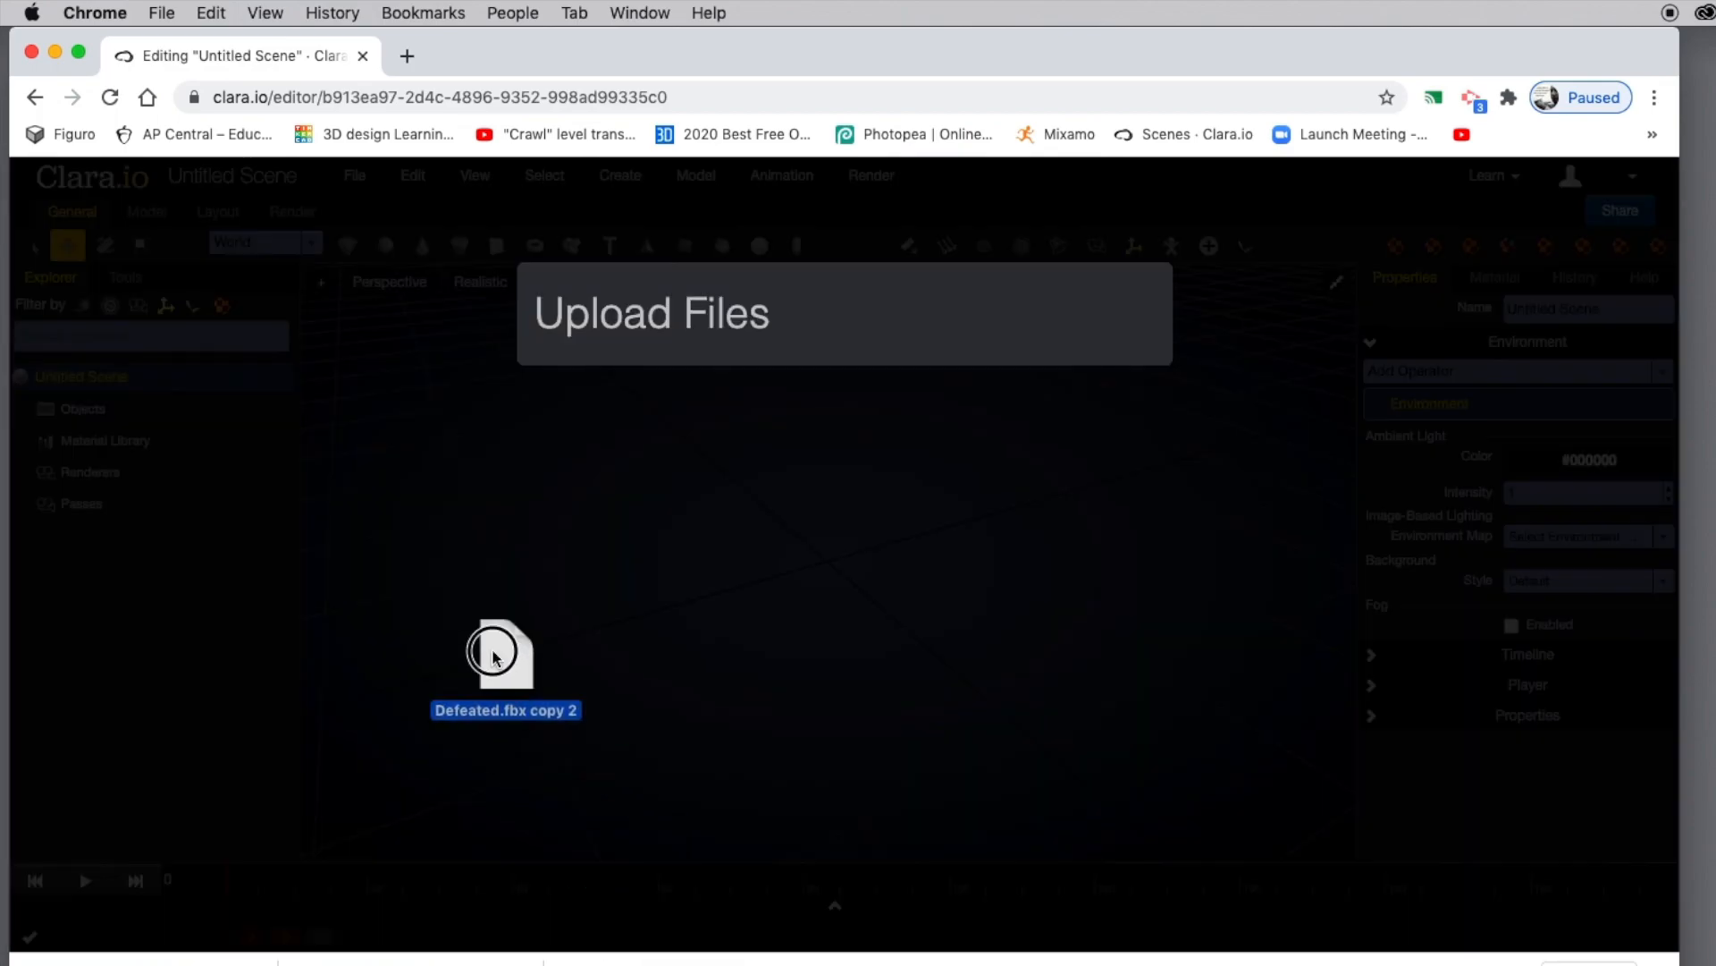
# Step: Try to upload Defeated.fbx copy 2 from the desktop directly into the new scene
pyautogui.moveTo(490, 656); pyautogui.dragTo(729, 431)
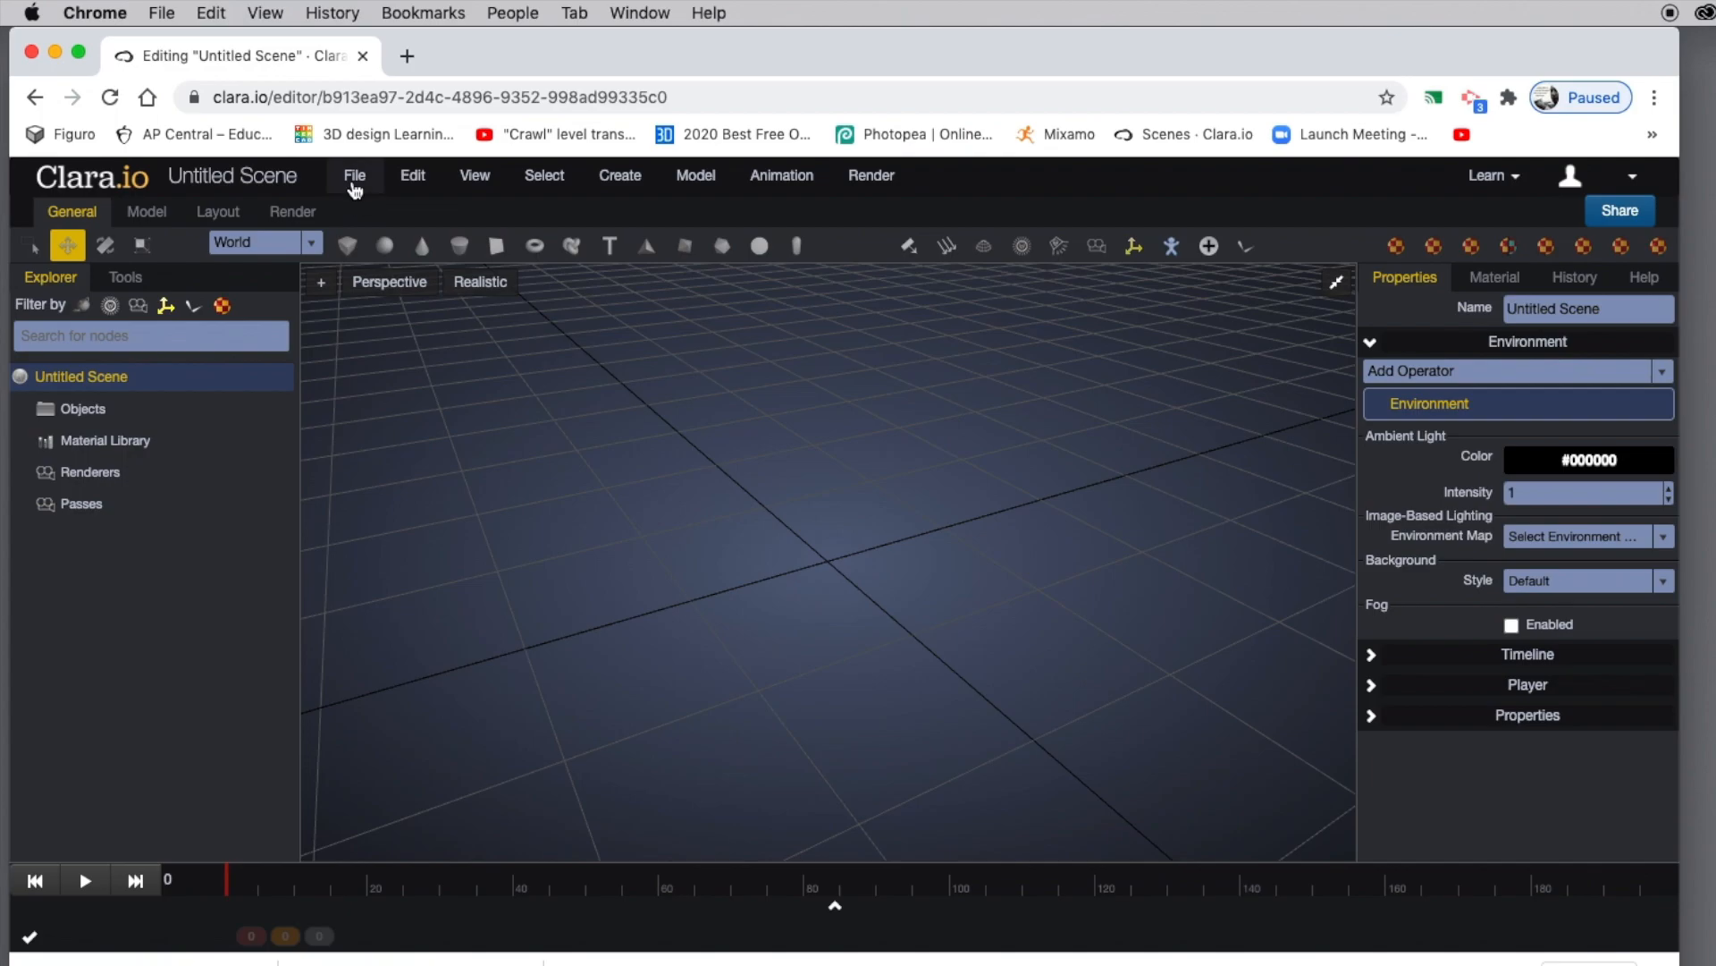
# Step: Import the Defeated.fbx file from the Desktop into the untitled scene
pyautogui.click(355, 178)
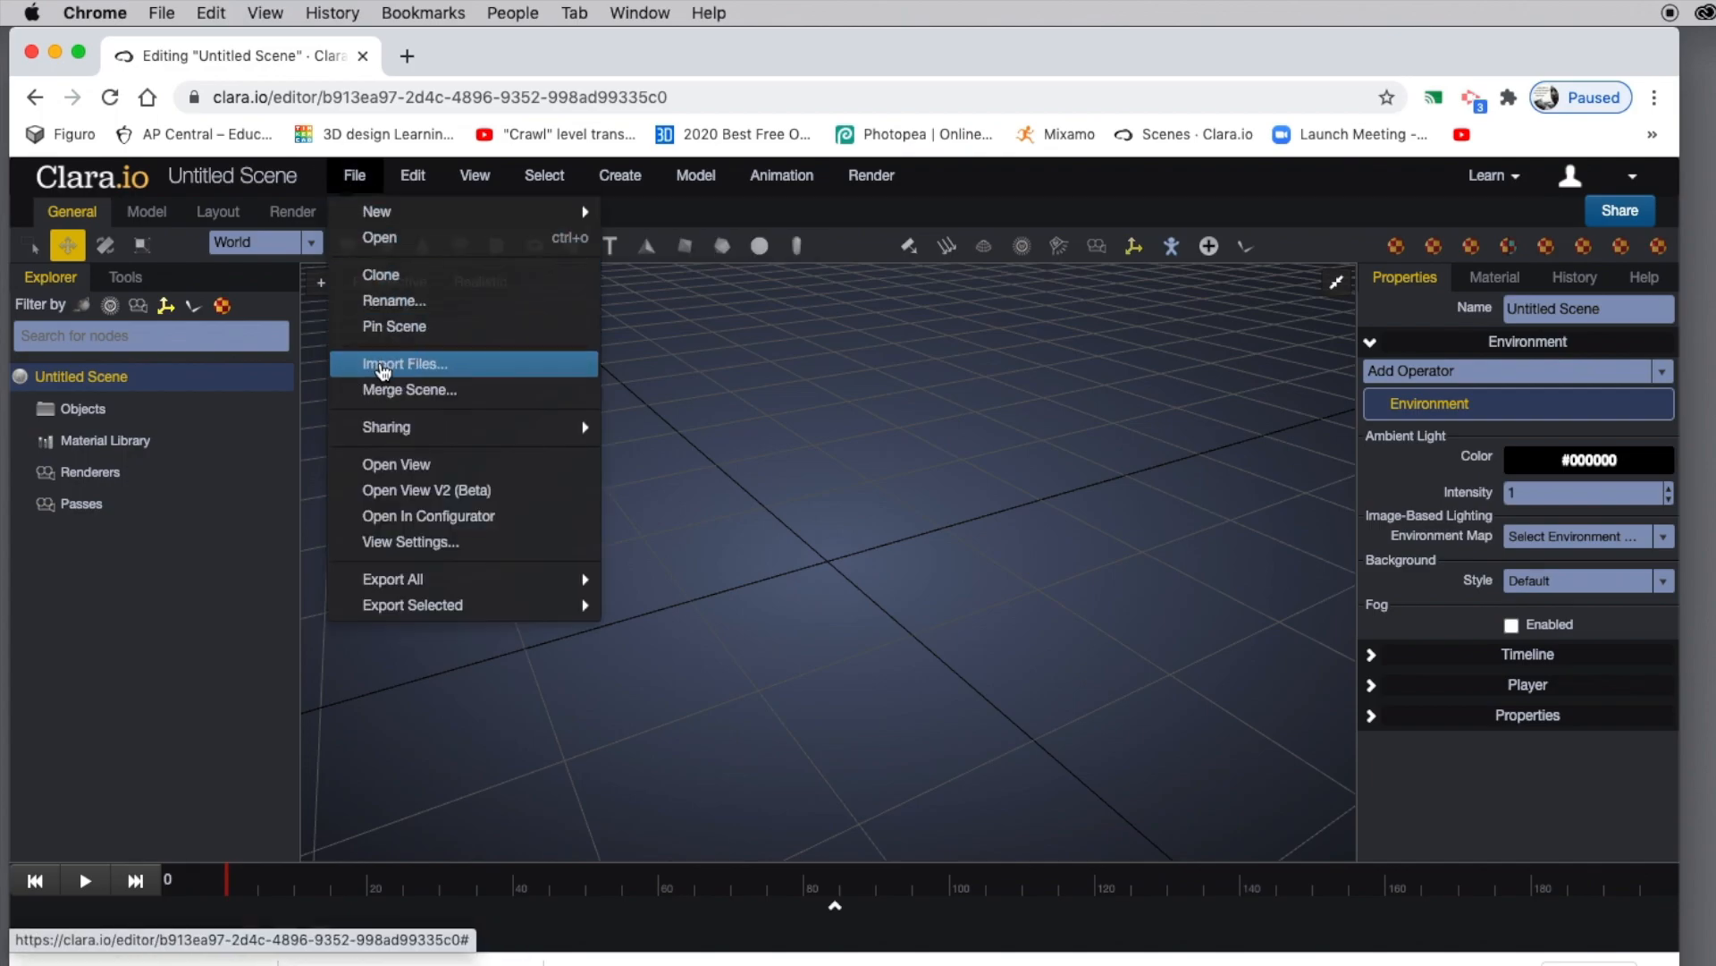
pyautogui.click(383, 369)
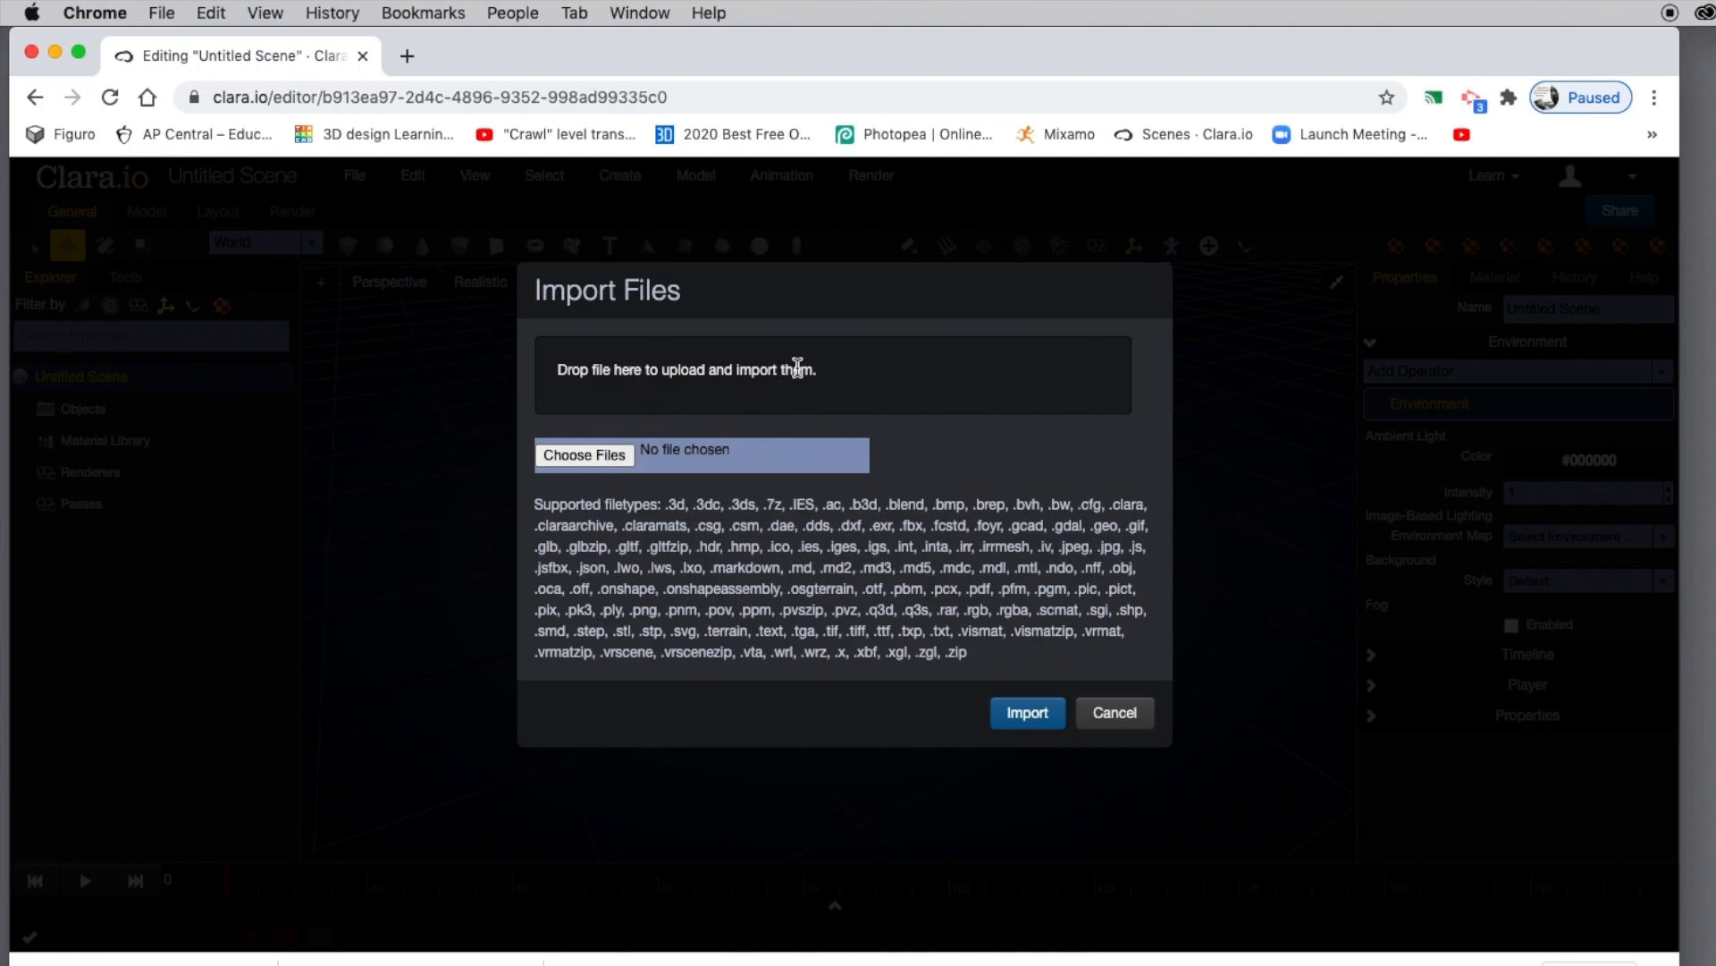
pyautogui.click(594, 457)
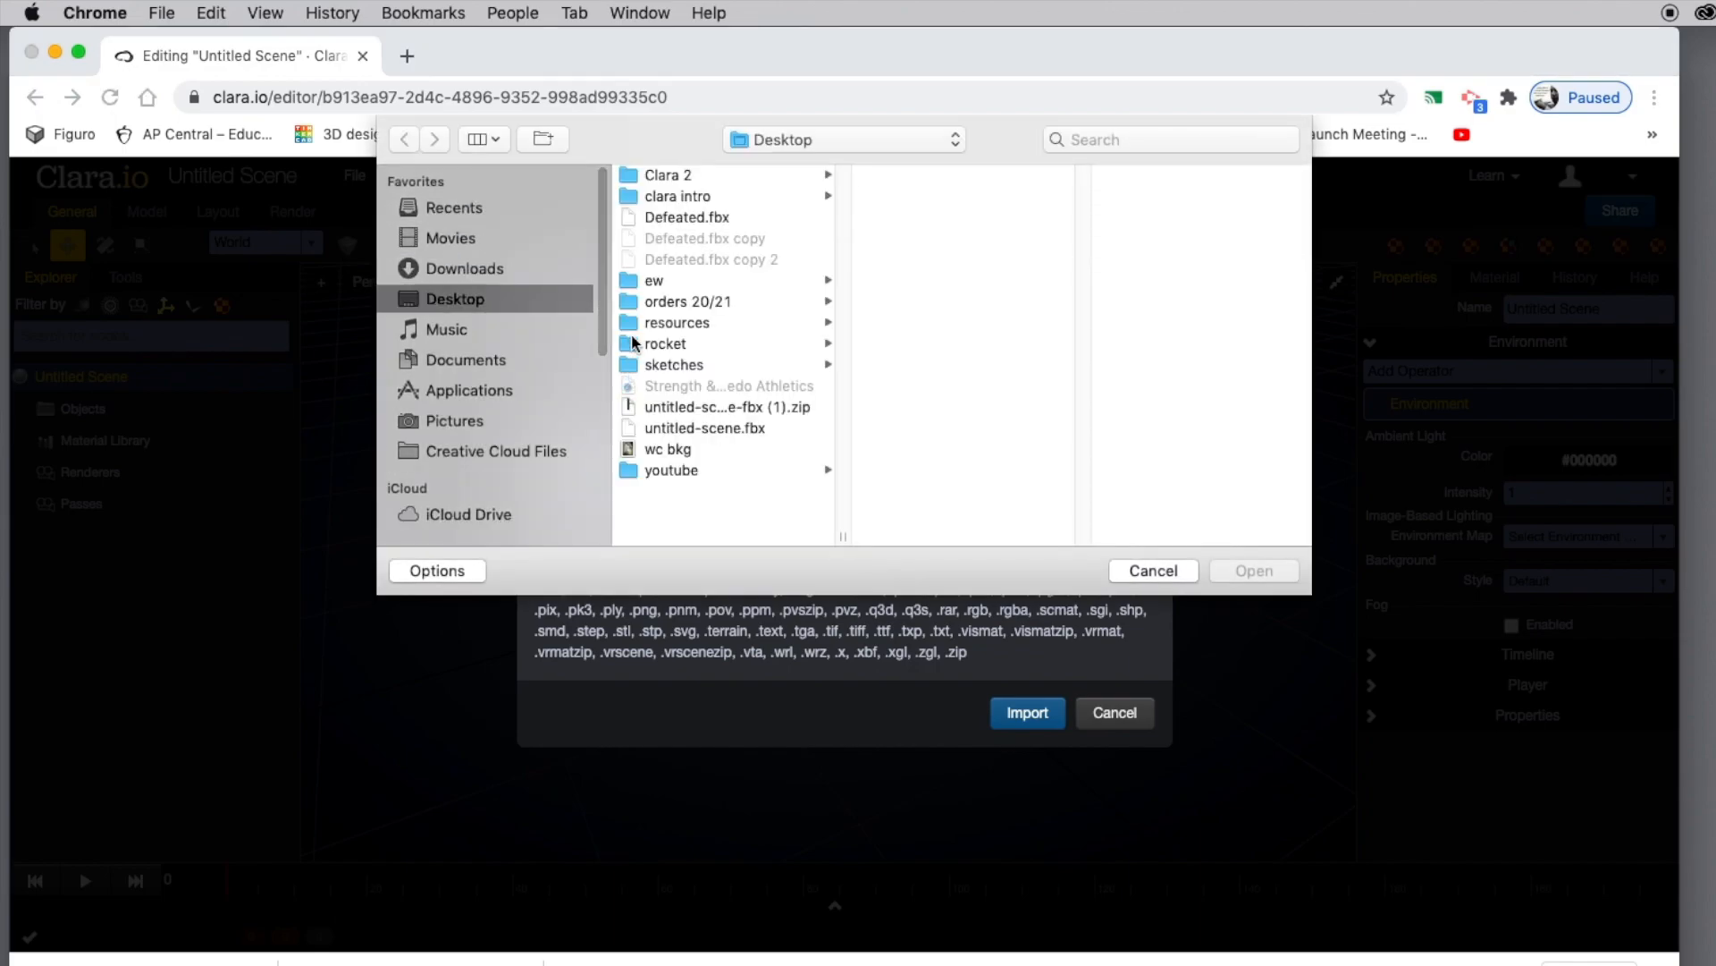
pyautogui.click(670, 218)
pyautogui.click(1277, 569)
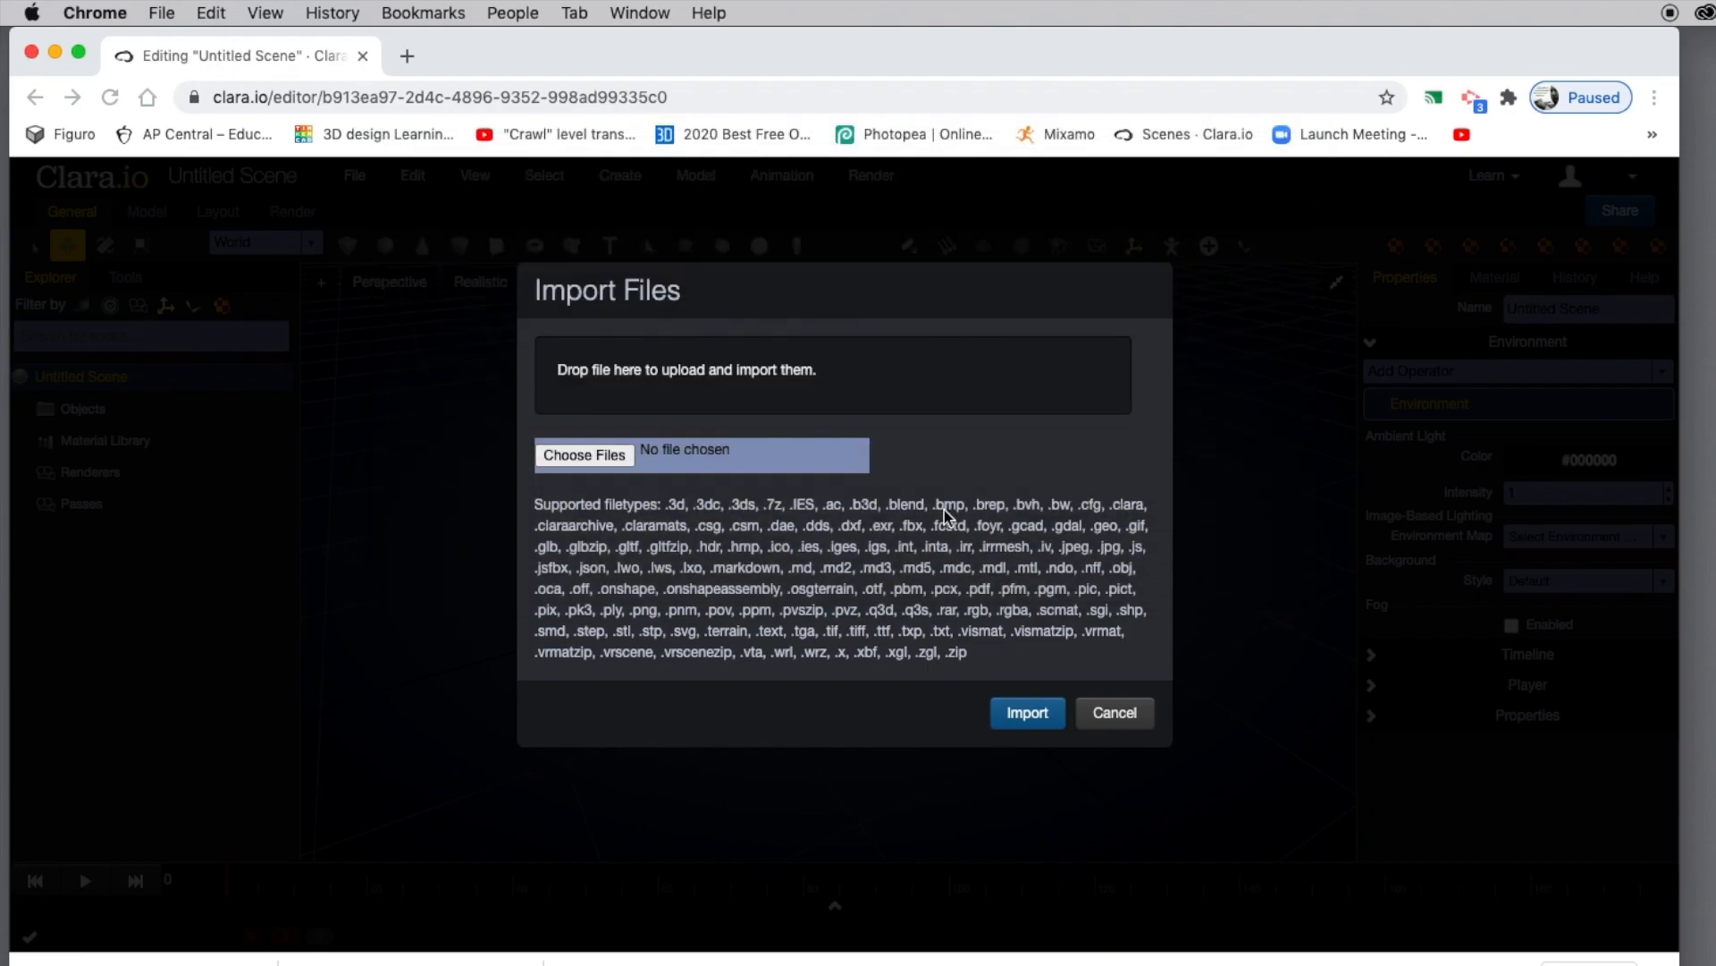
pyautogui.click(1019, 708)
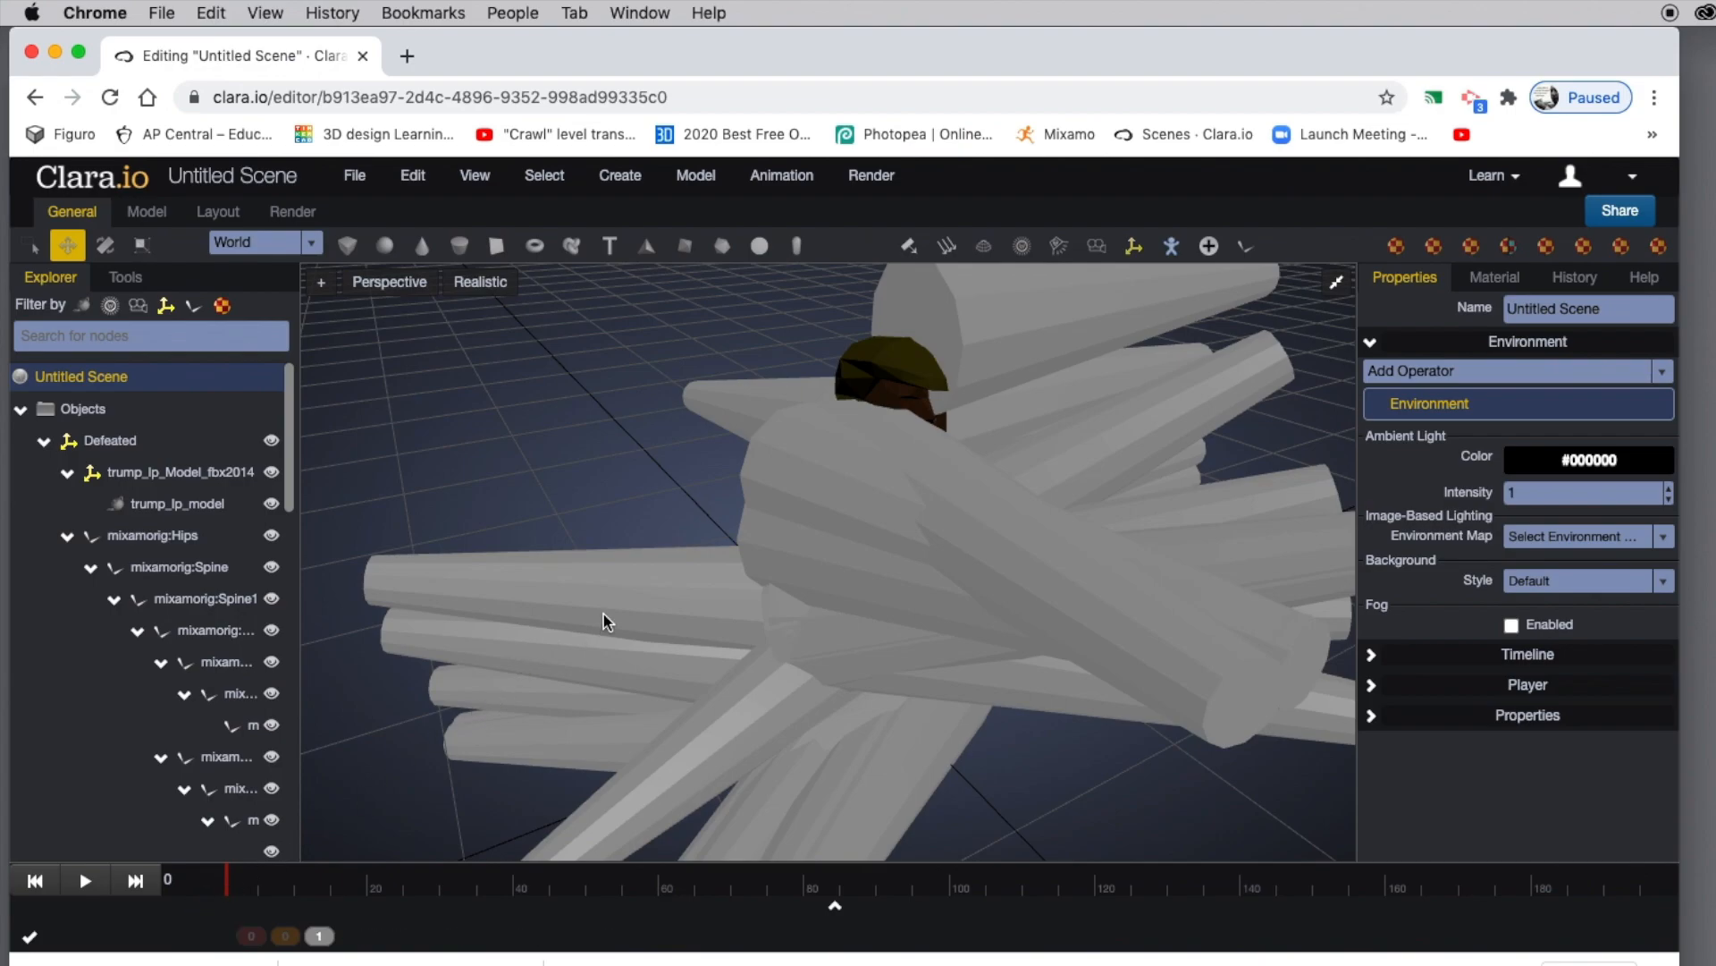
# Step: Examine the imported Defeated hierarchy, from the trump_lp_model mesh down through the mixamorig hip and spine bones
pyautogui.scroll(-5, 606, 621)
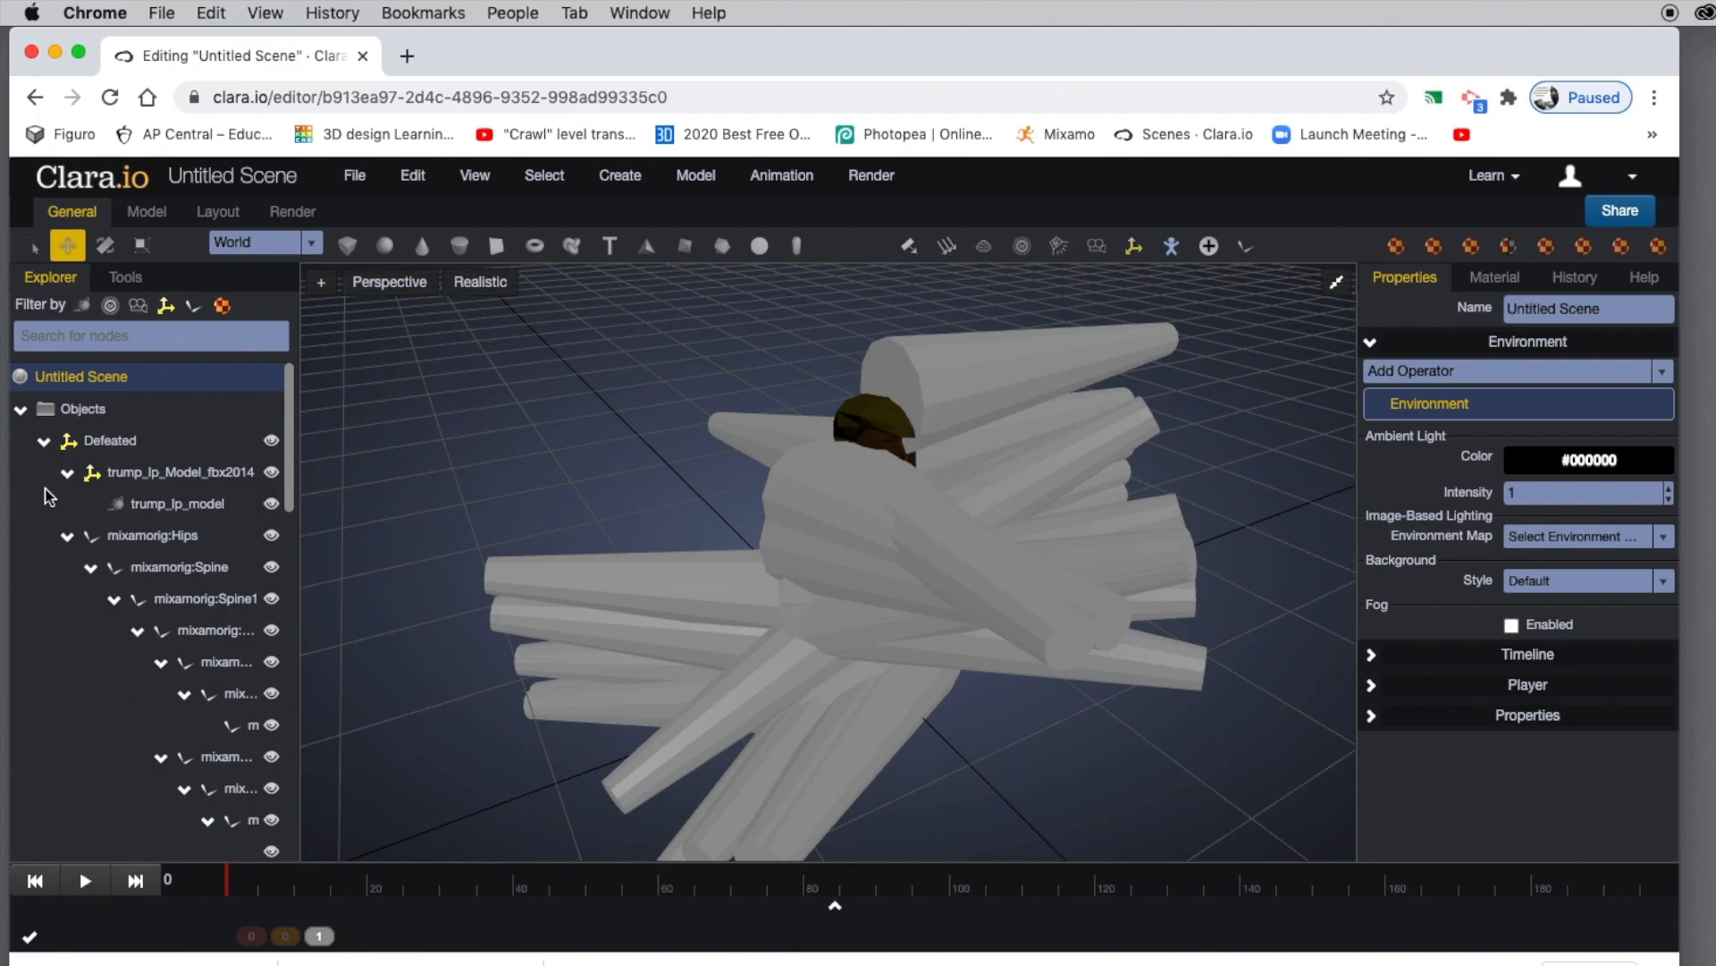
pyautogui.click(22, 410)
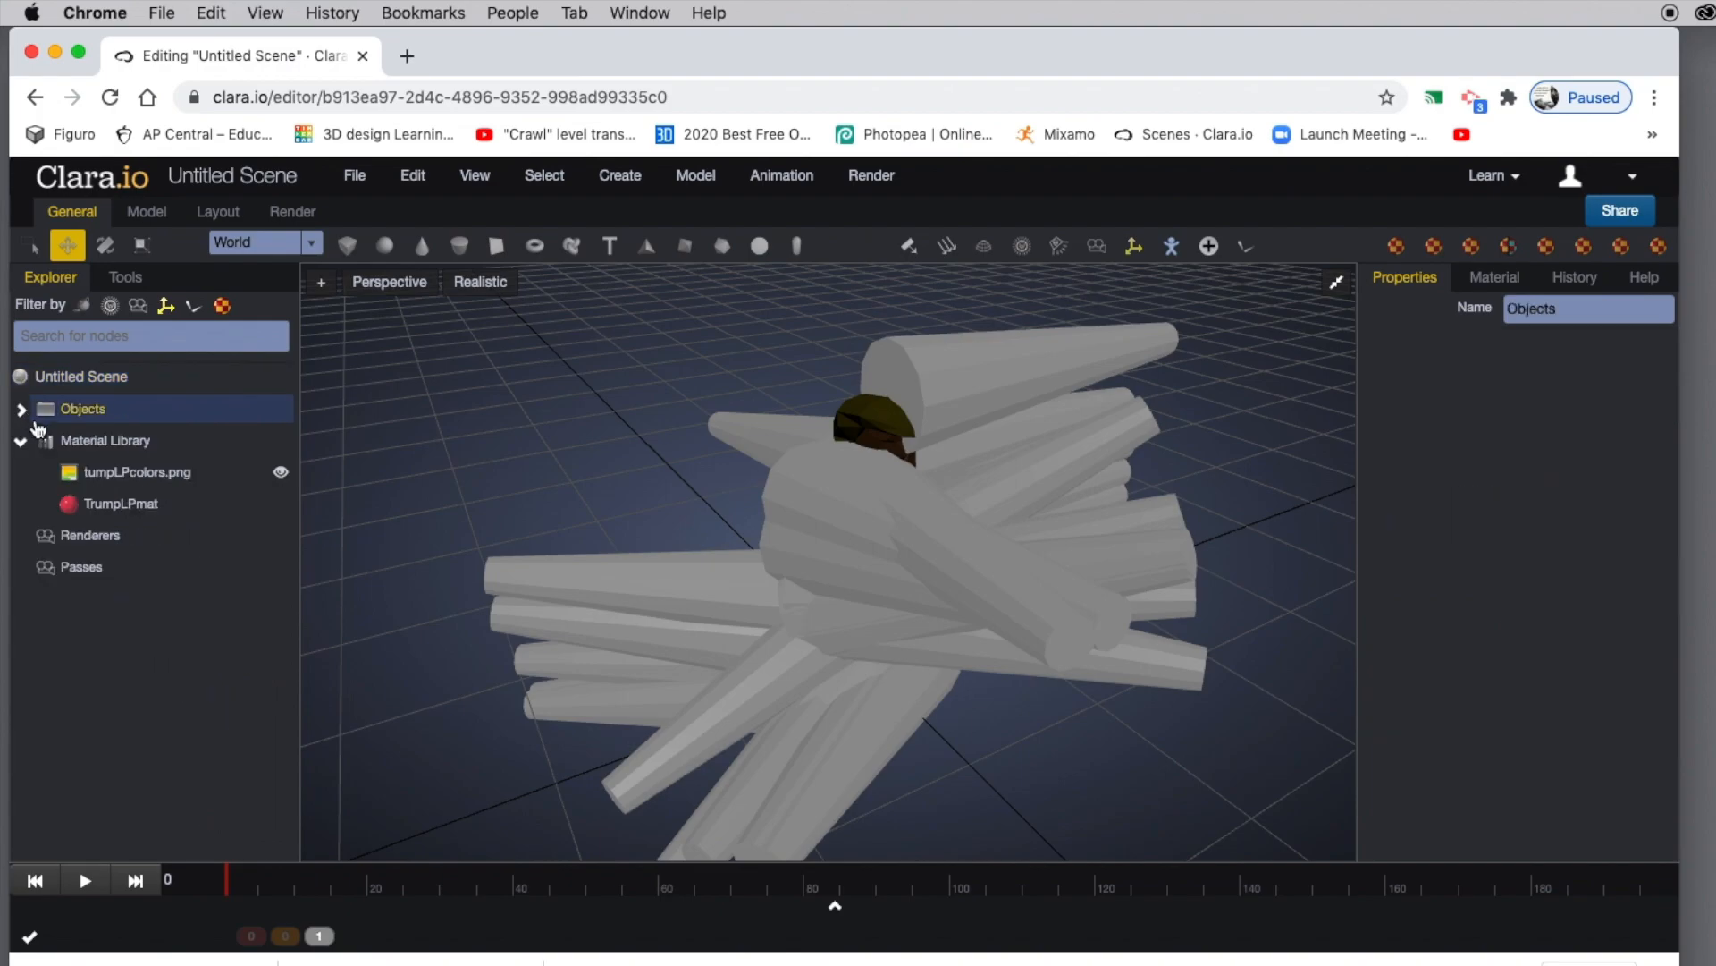
pyautogui.click(22, 410)
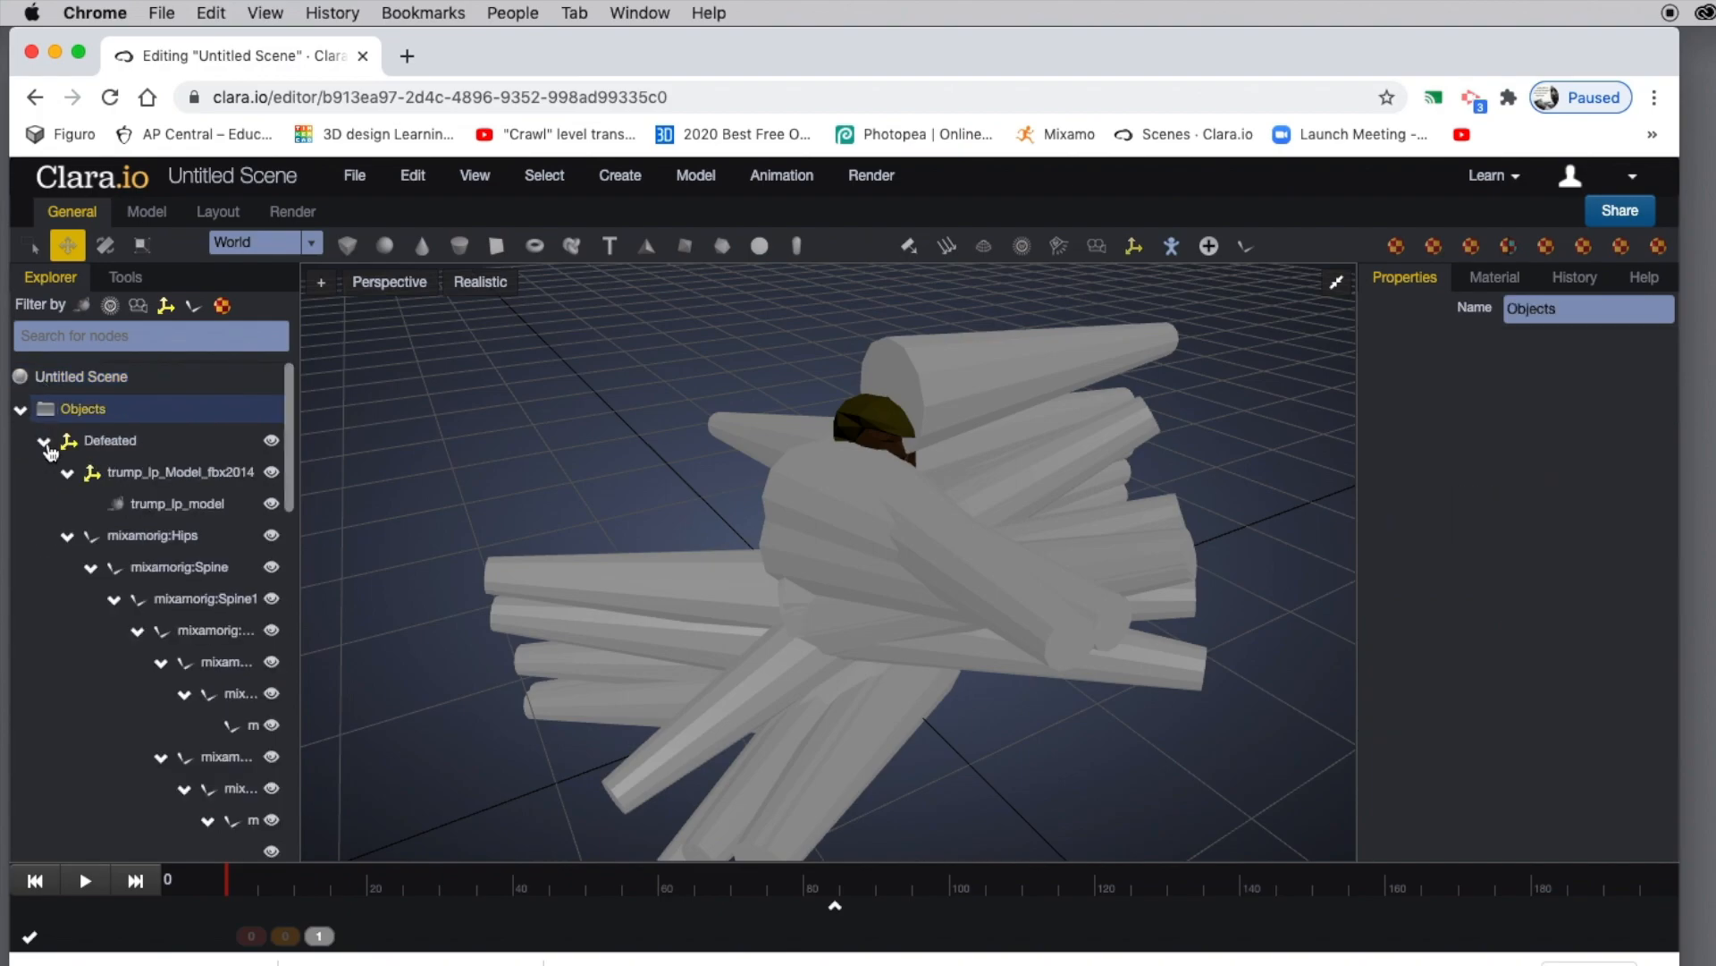
pyautogui.click(45, 442)
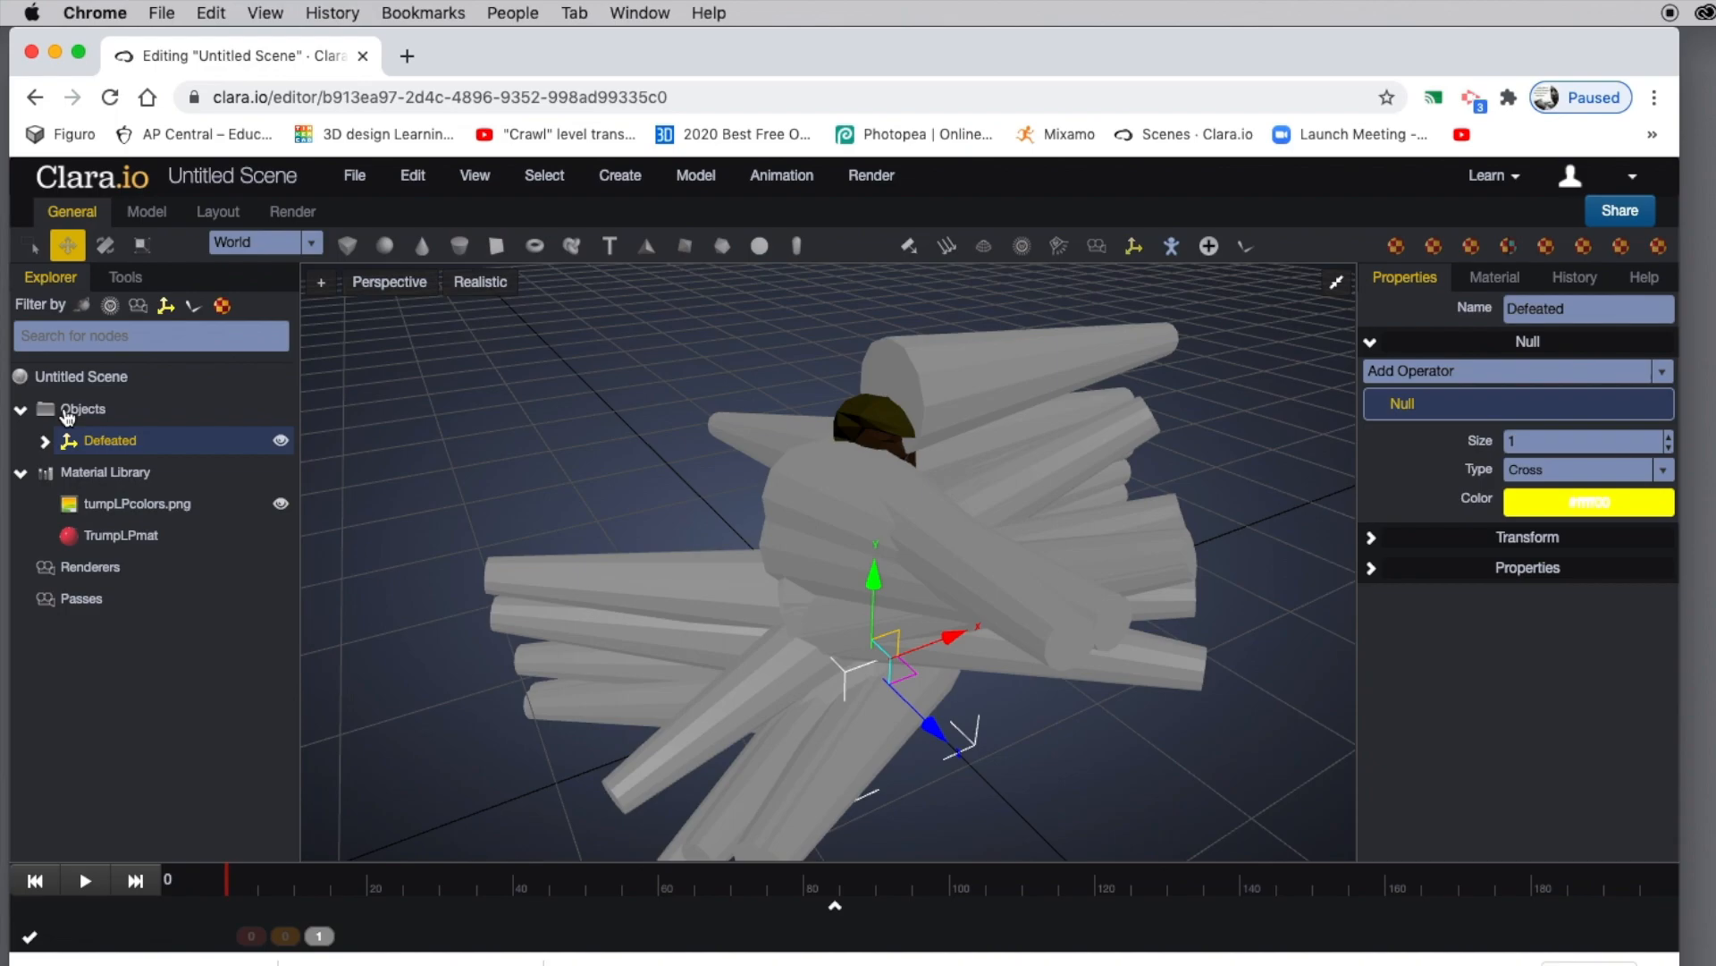
pyautogui.click(44, 442)
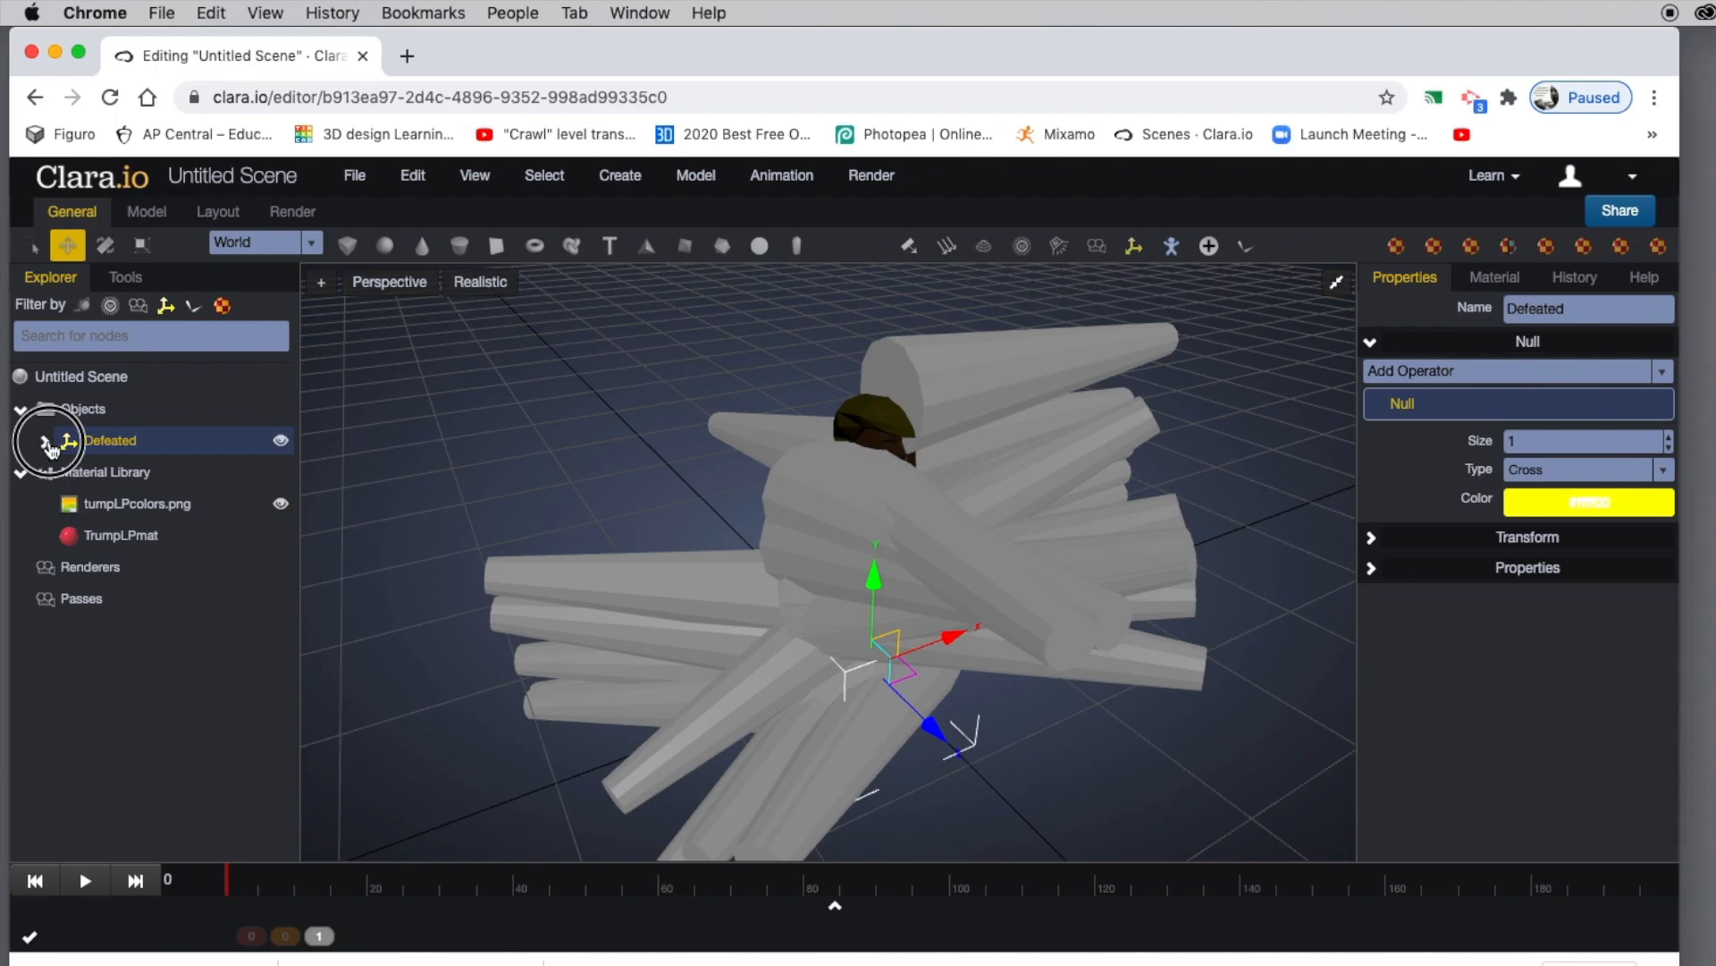
pyautogui.click(143, 474)
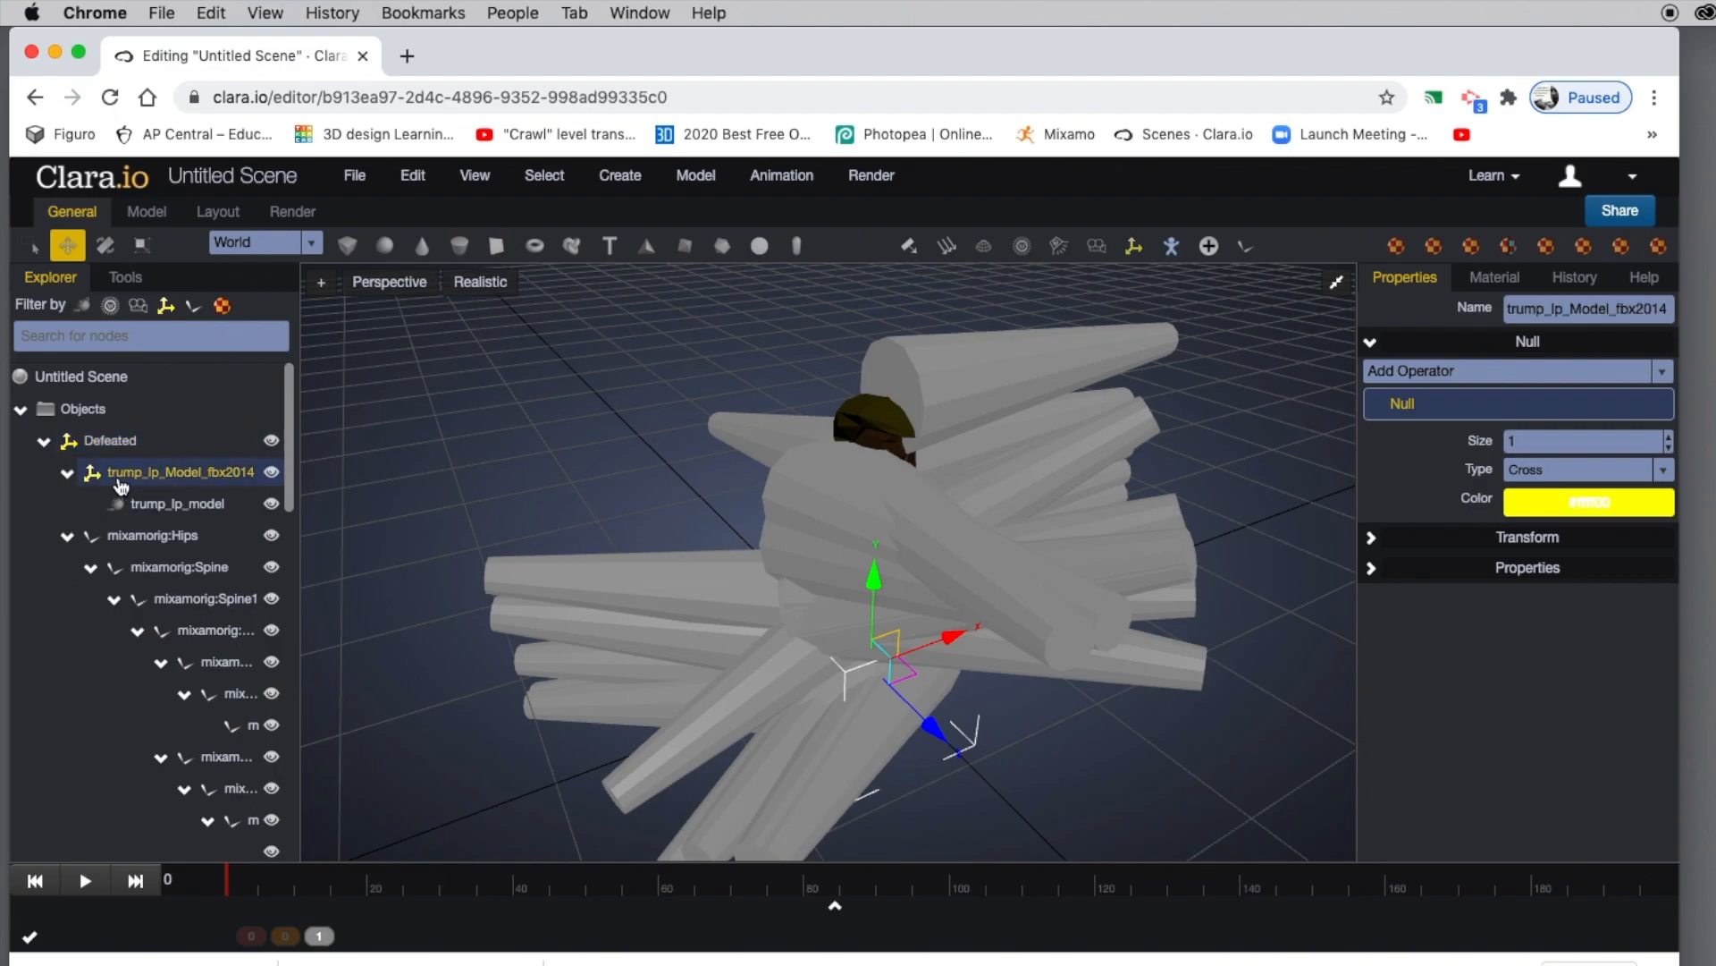
pyautogui.click(145, 505)
pyautogui.click(143, 538)
pyautogui.click(151, 571)
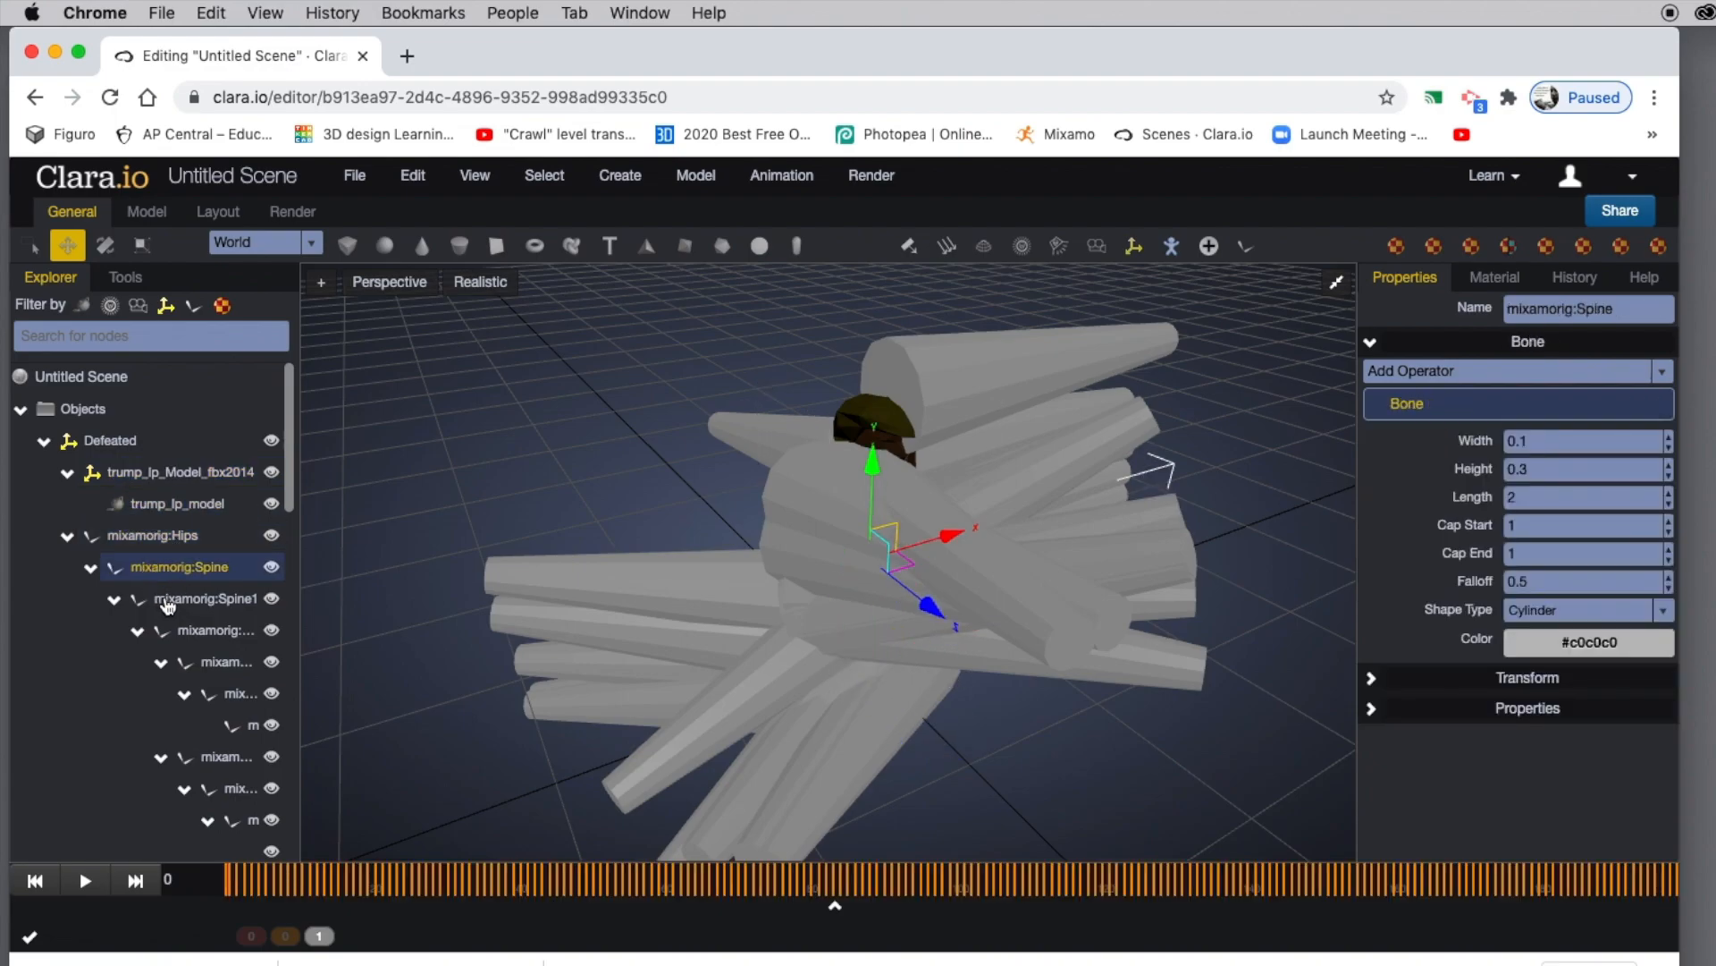
pyautogui.click(166, 603)
pyautogui.click(202, 634)
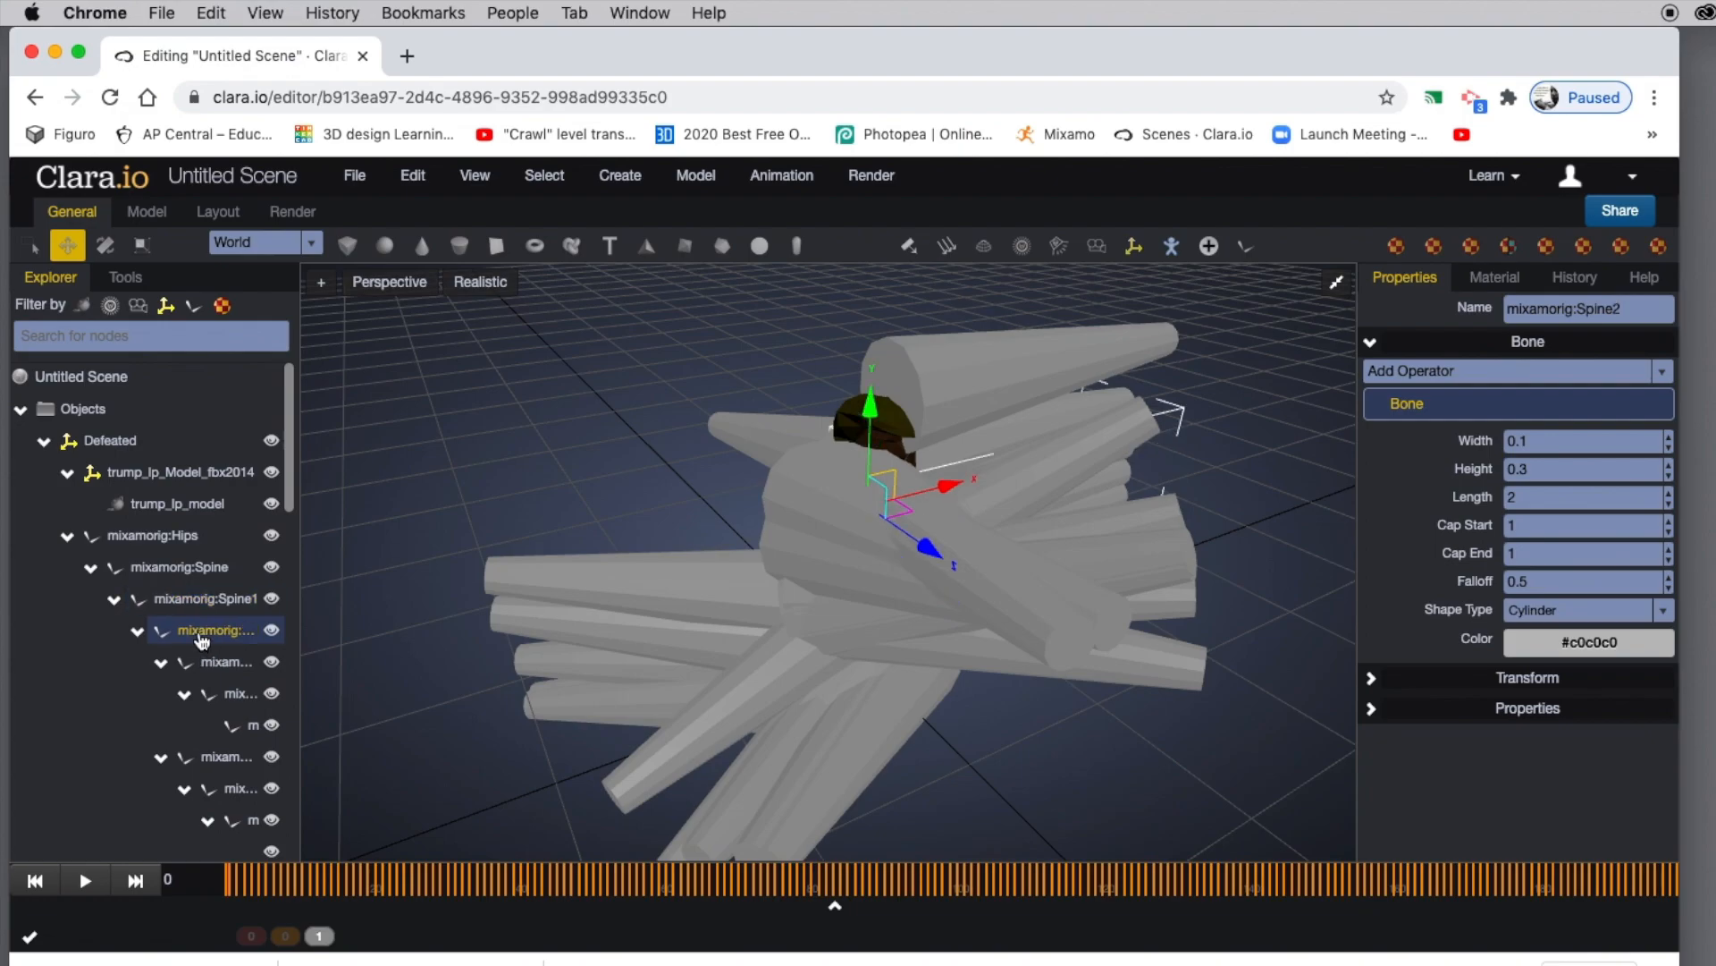
# Step: Hide the mixamorig:Hips bone chain so only the character mesh shows, and collapse its branch in the object hierarchy
pyautogui.click(271, 537)
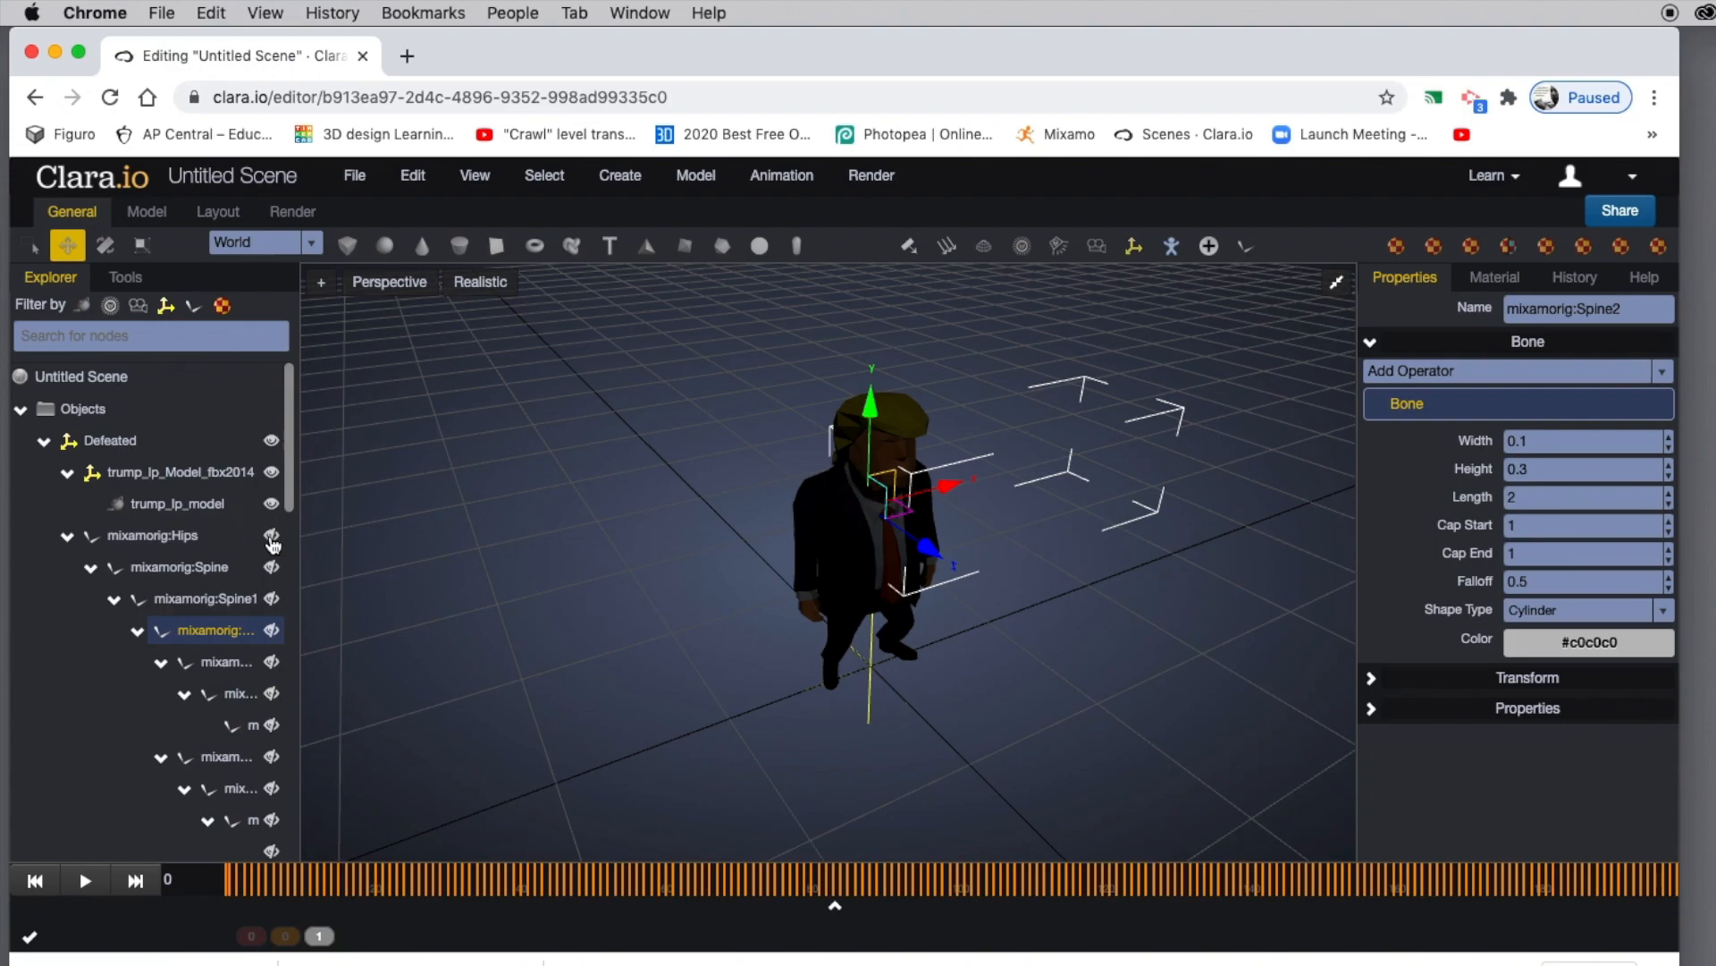
pyautogui.click(273, 541)
pyautogui.click(272, 541)
pyautogui.click(68, 536)
pyautogui.click(68, 536)
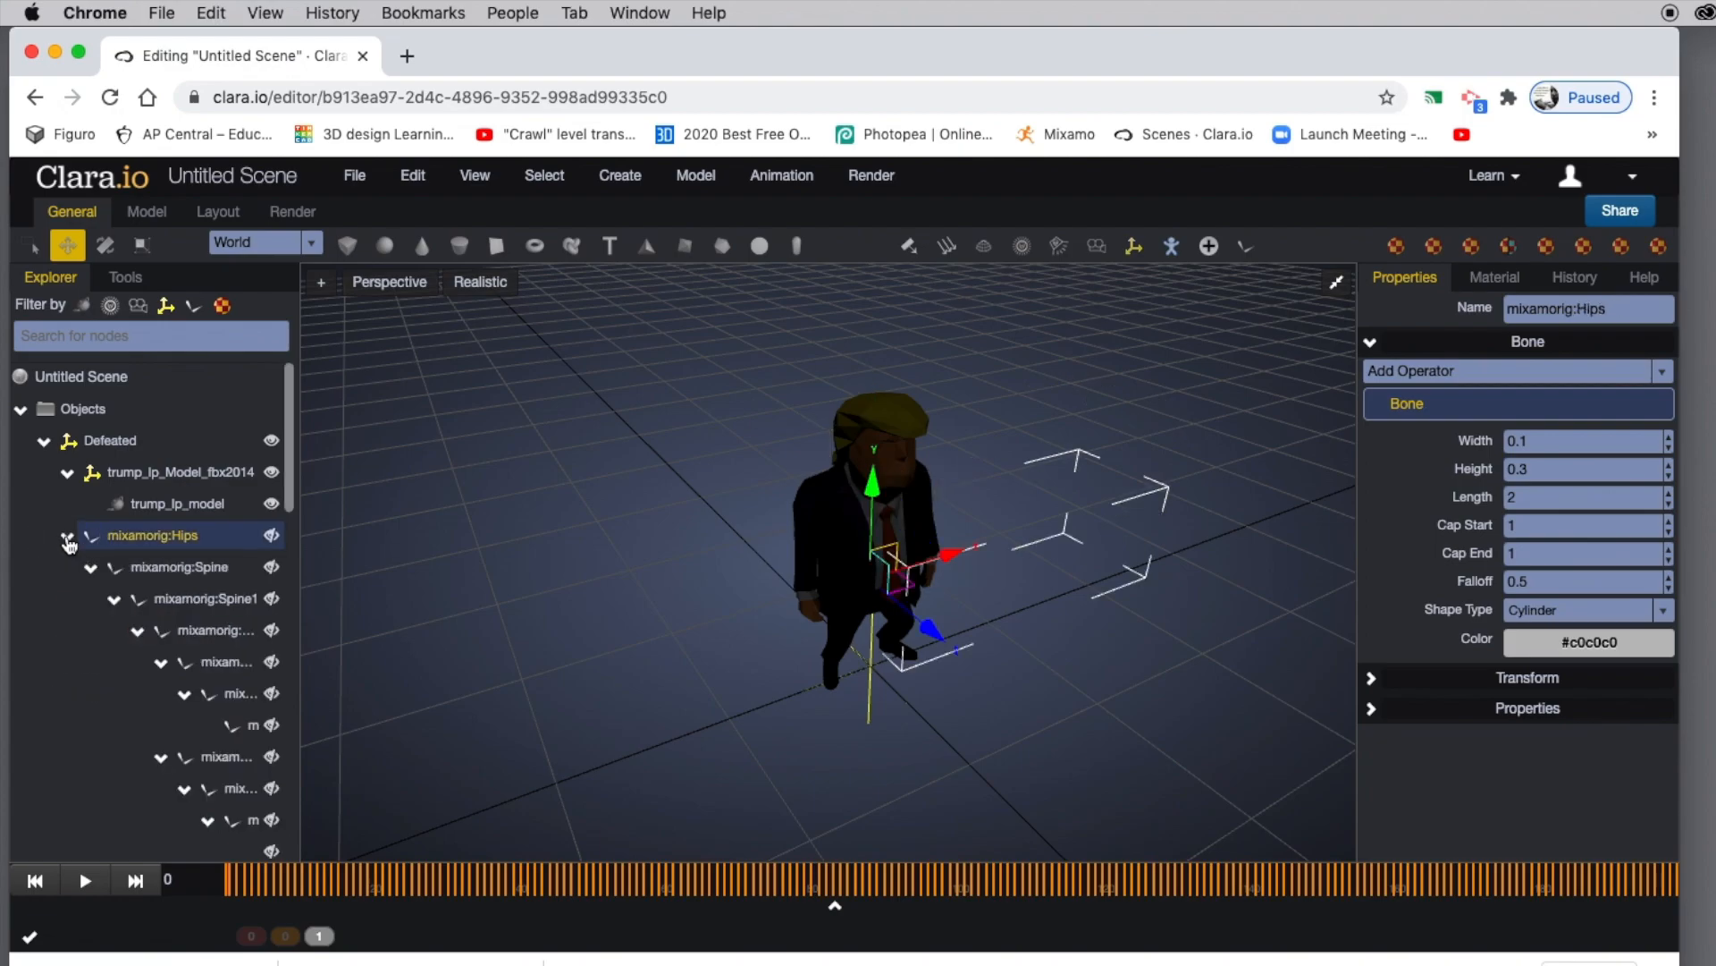
pyautogui.scroll(-5, 186, 647)
pyautogui.scroll(5, 198, 617)
pyautogui.click(68, 536)
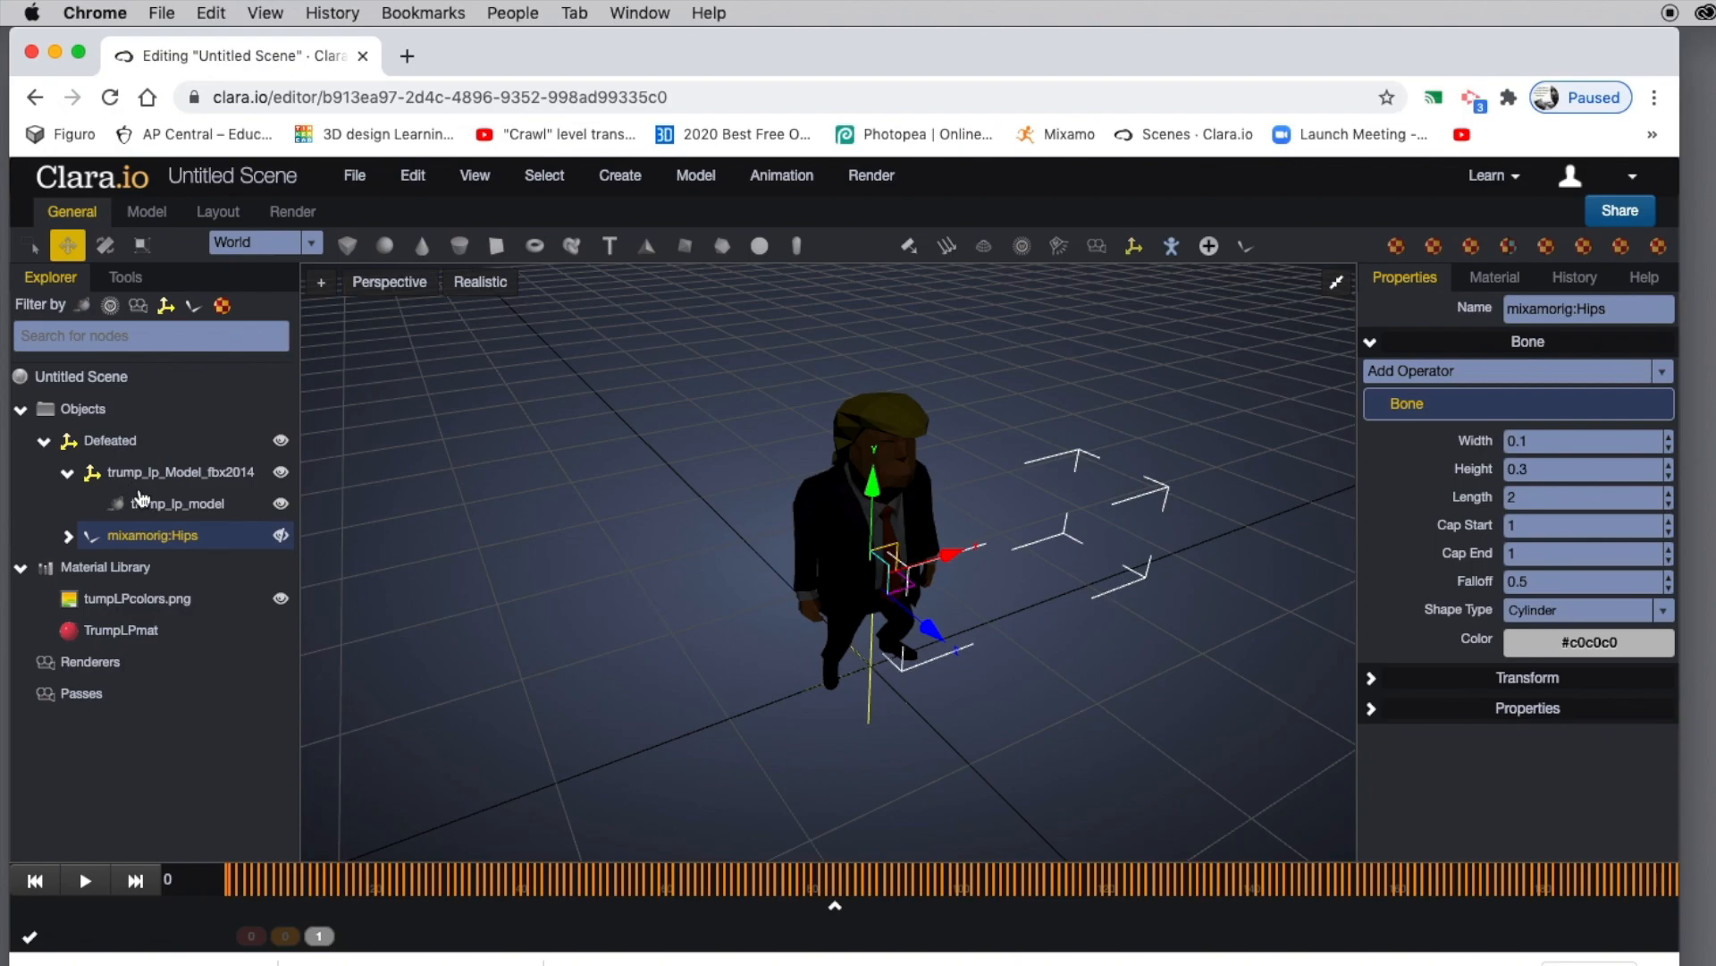
# Step: Move the trump_lp_Model_fbx2014 null backward along the Z axis, away from the grid's origin
pyautogui.click(143, 505)
pyautogui.click(104, 474)
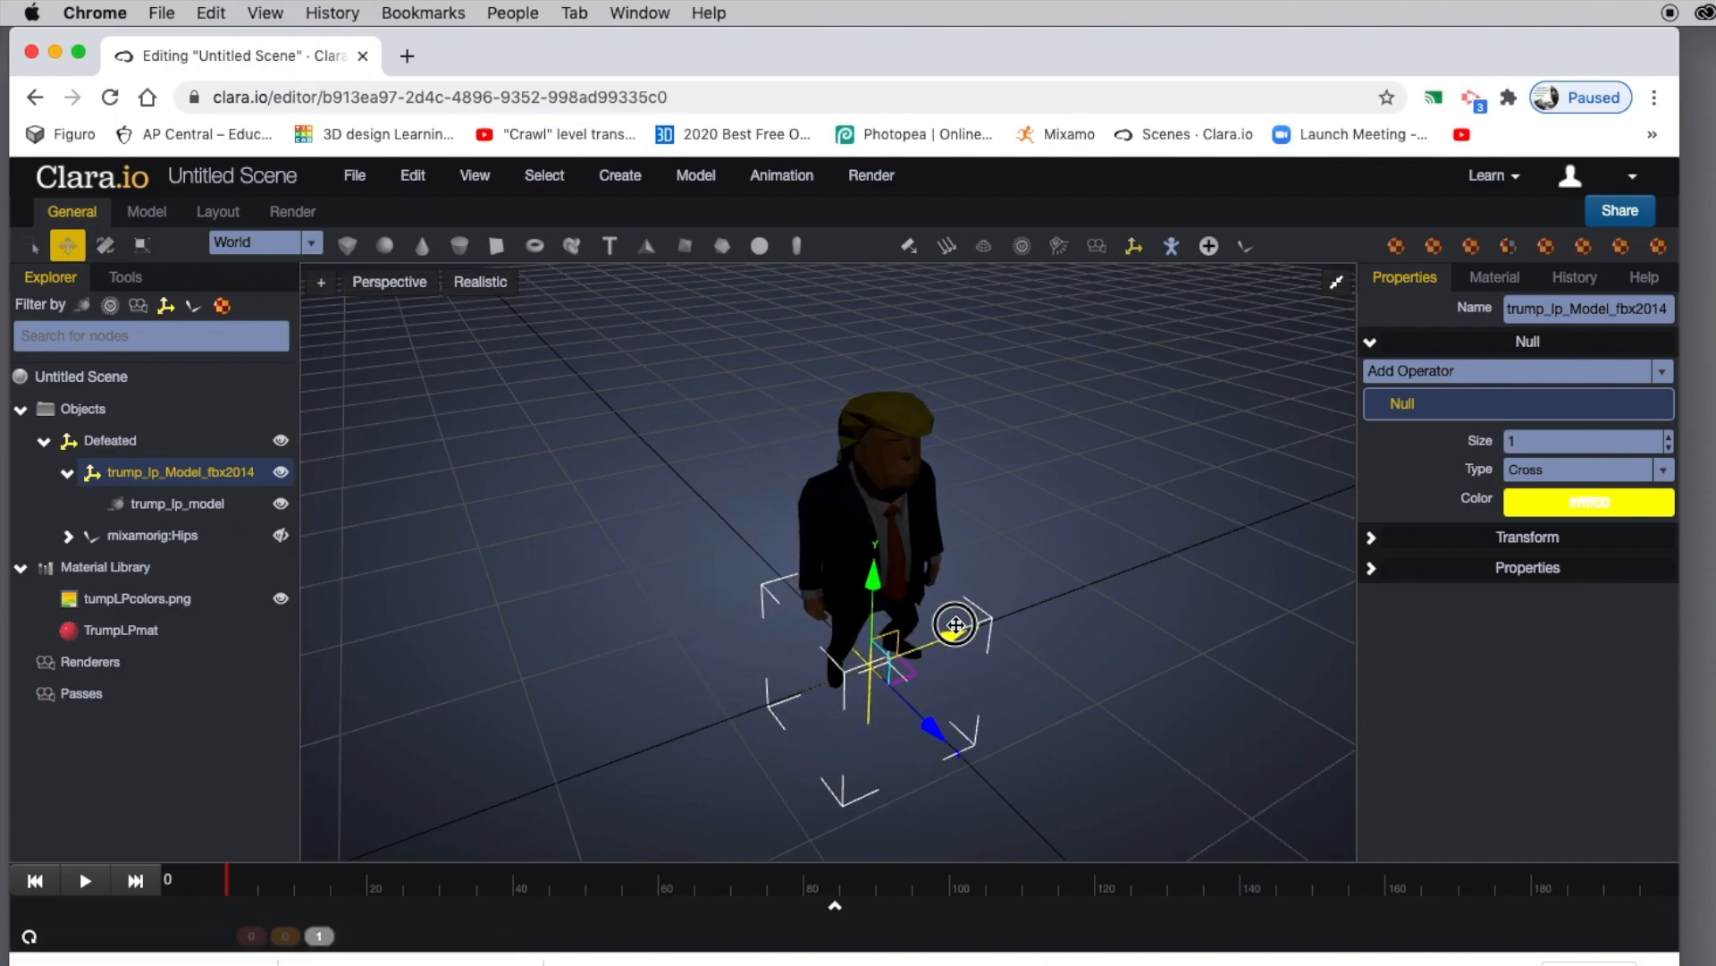
pyautogui.moveTo(930, 728); pyautogui.dragTo(883, 679)
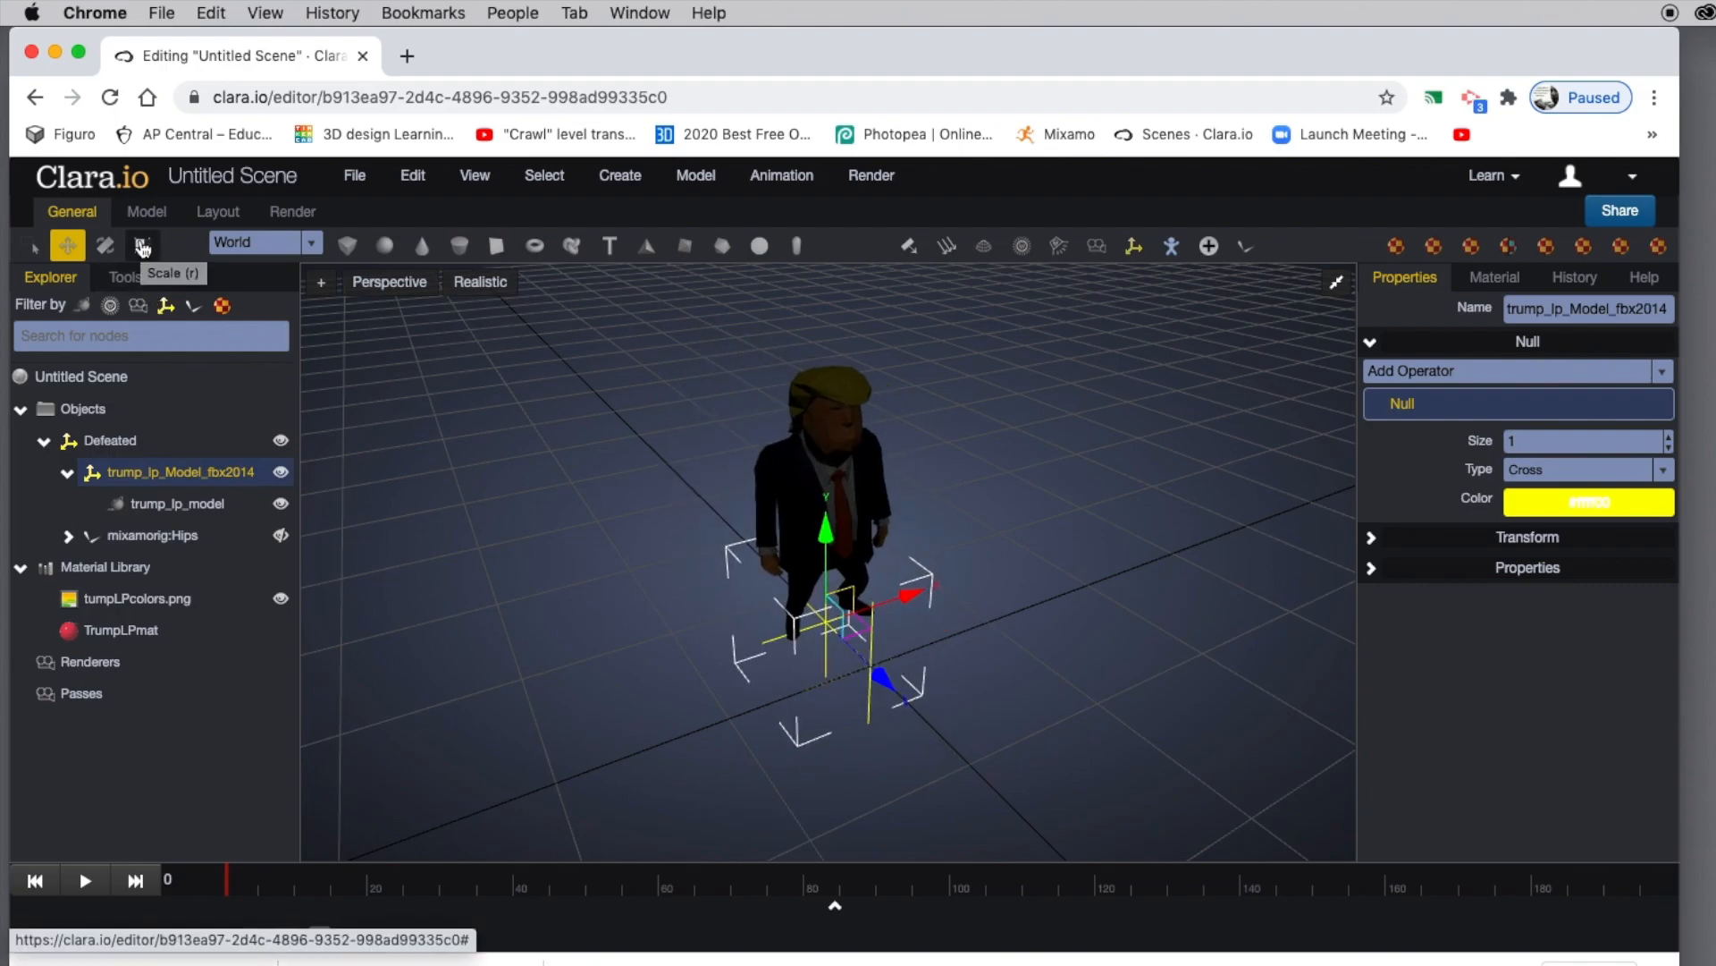
pyautogui.click(142, 247)
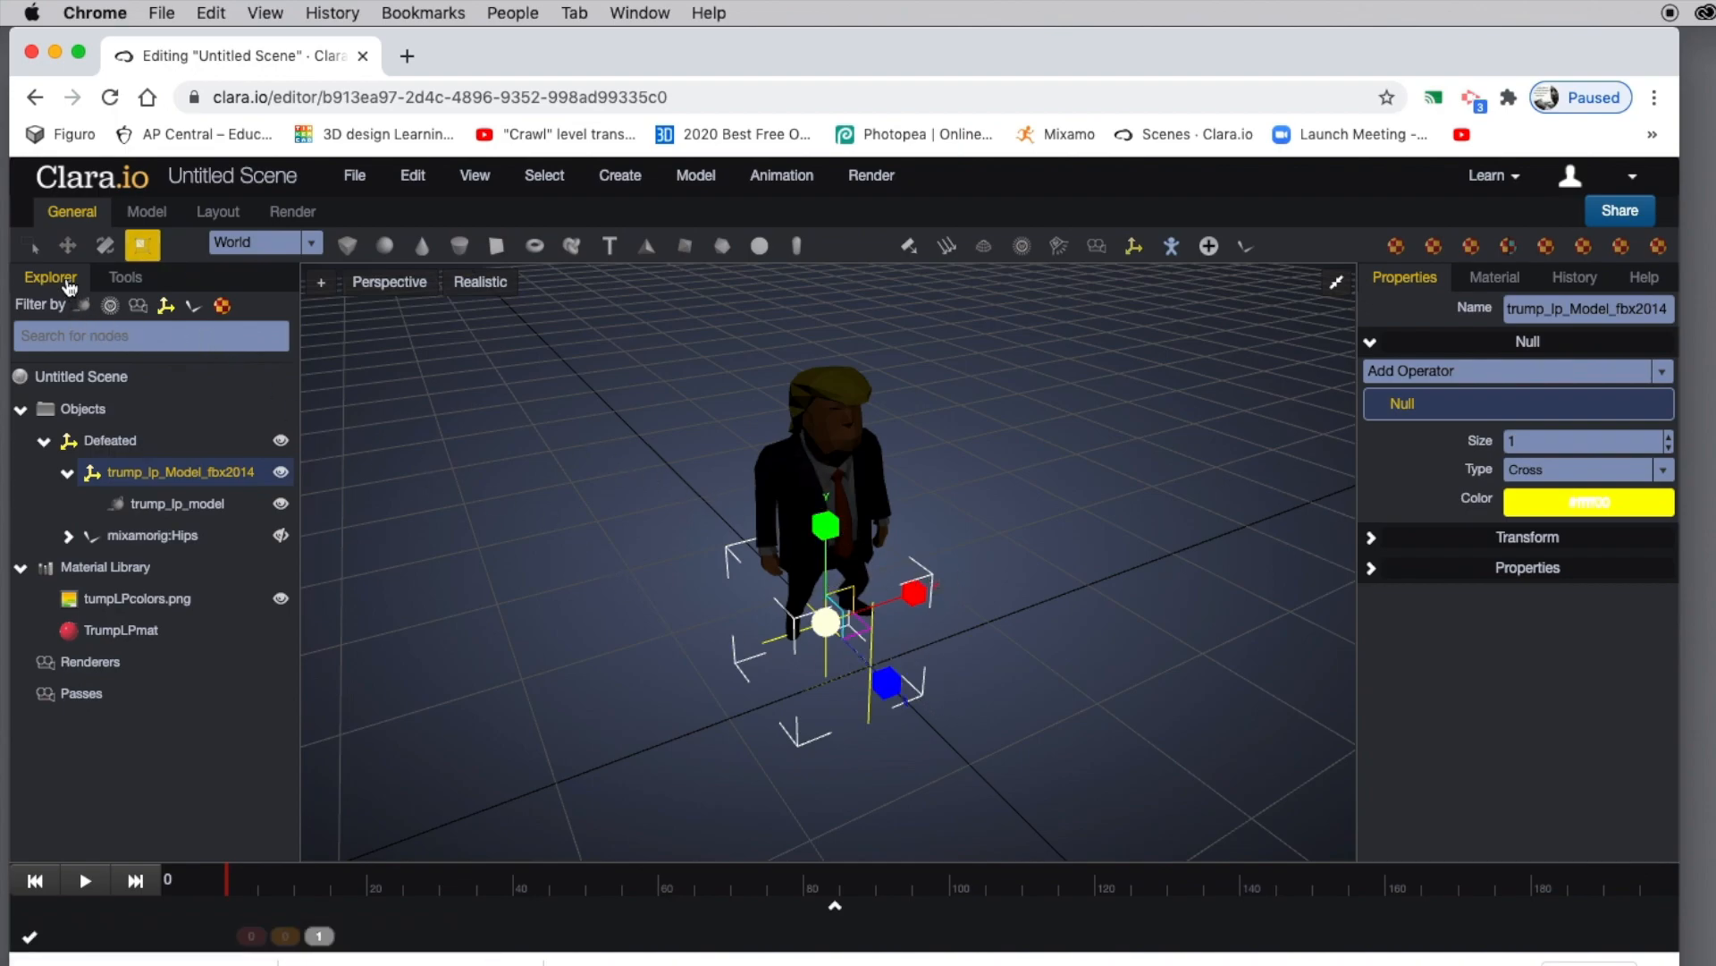
pyautogui.click(67, 245)
pyautogui.moveTo(877, 679); pyautogui.dragTo(792, 572)
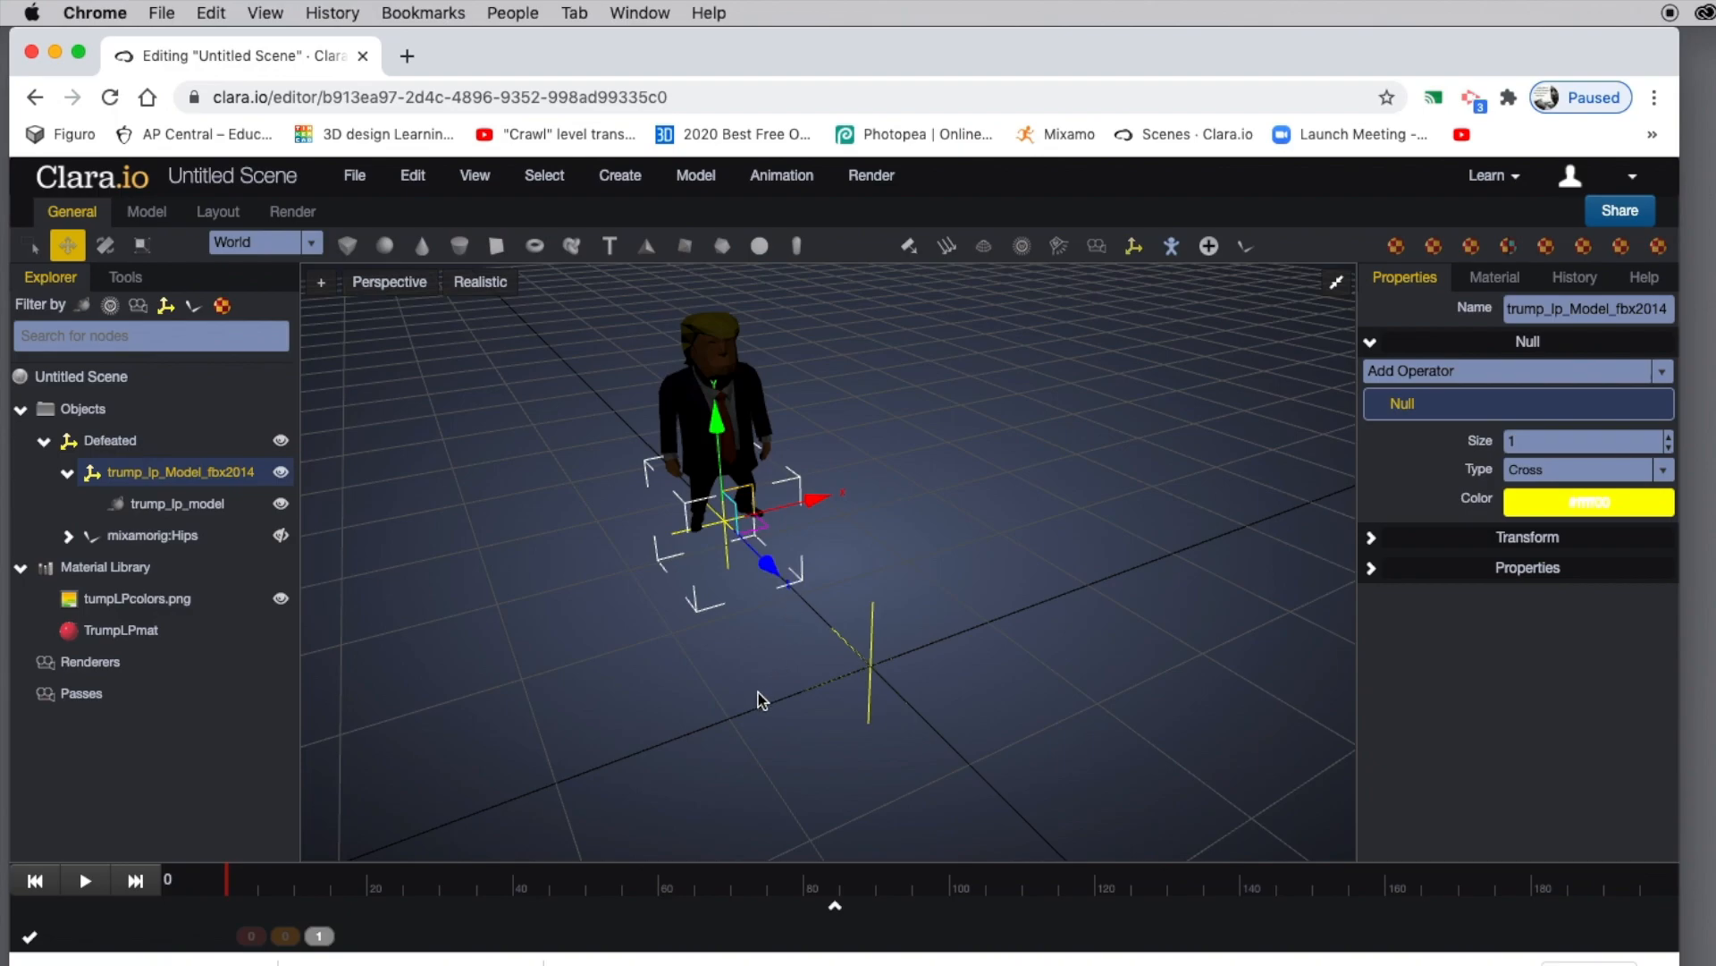
# Step: Play the Defeated animation, view it from a lower angle, and open the HDR Environments collection of the material library
pyautogui.click(47, 447)
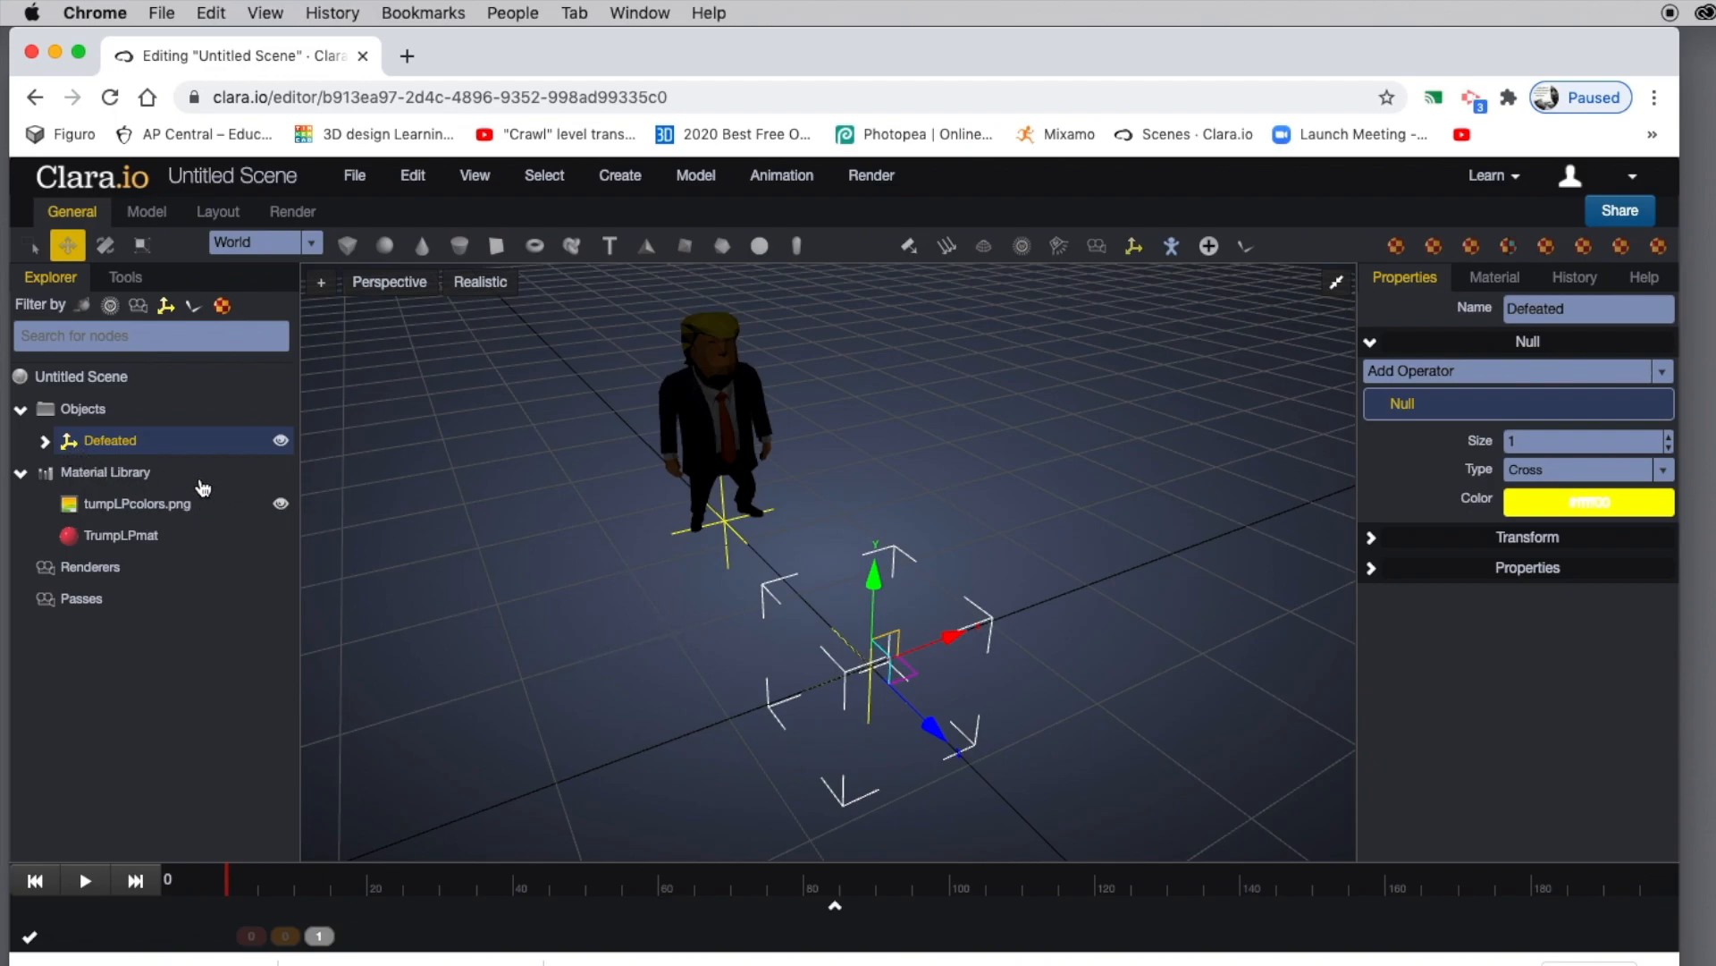
pyautogui.click(84, 883)
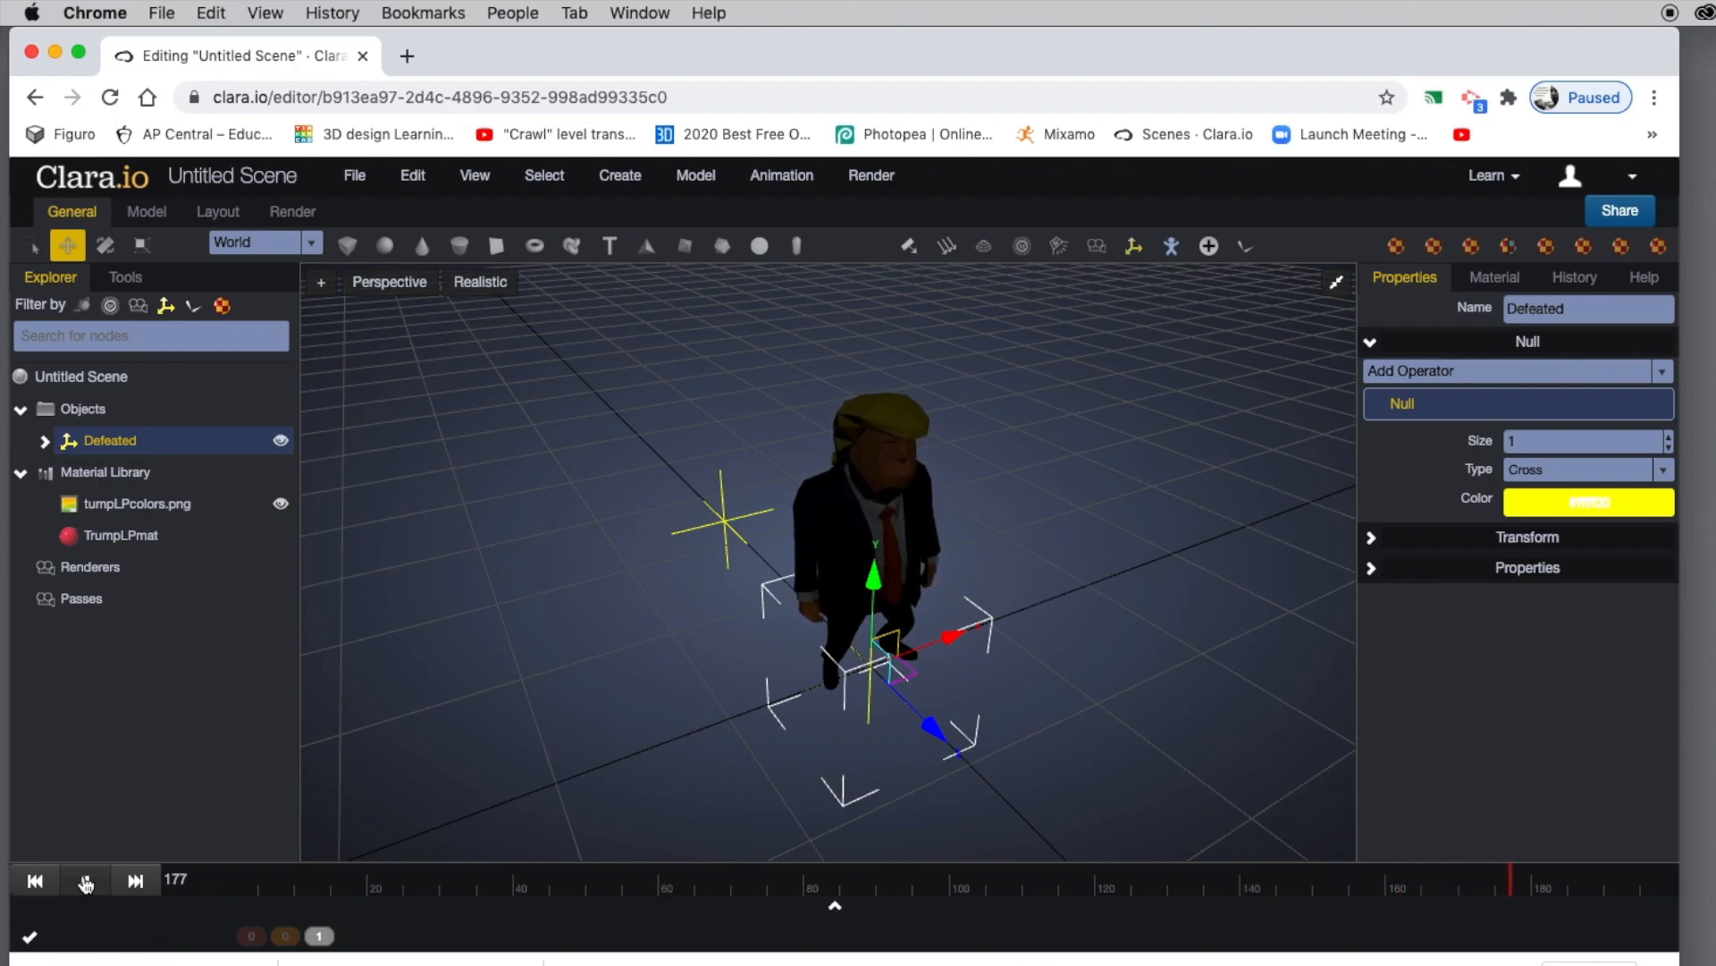
pyautogui.moveTo(492, 702); pyautogui.dragTo(463, 651)
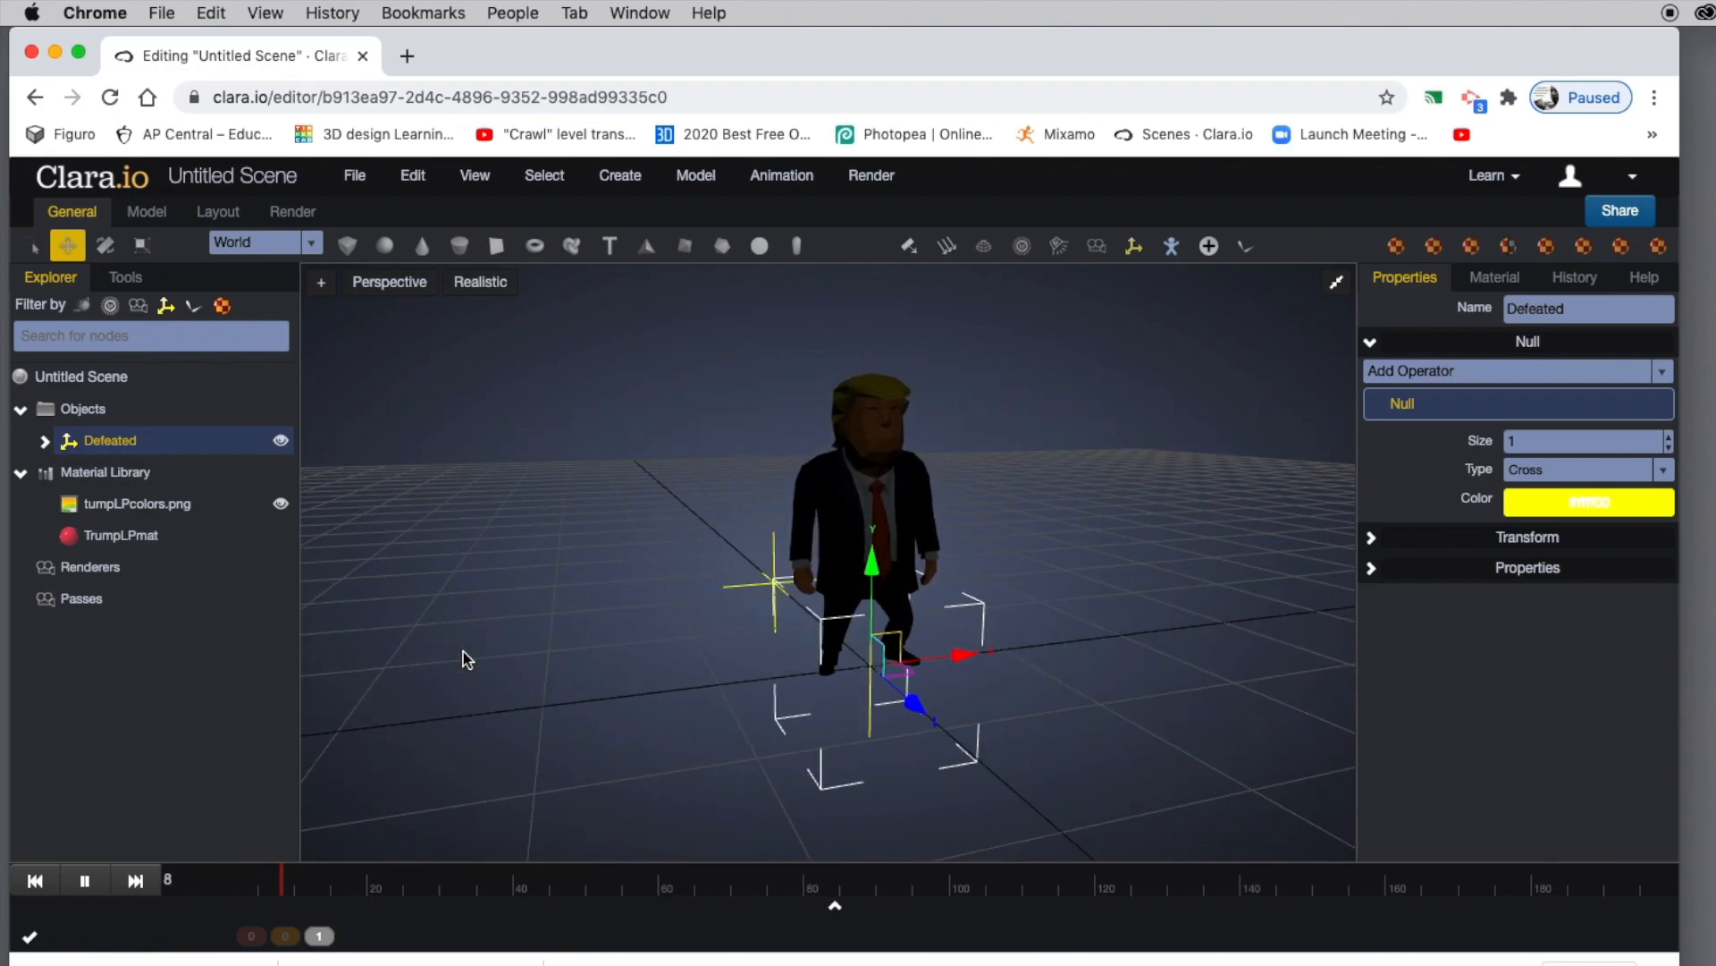
pyautogui.click(841, 910)
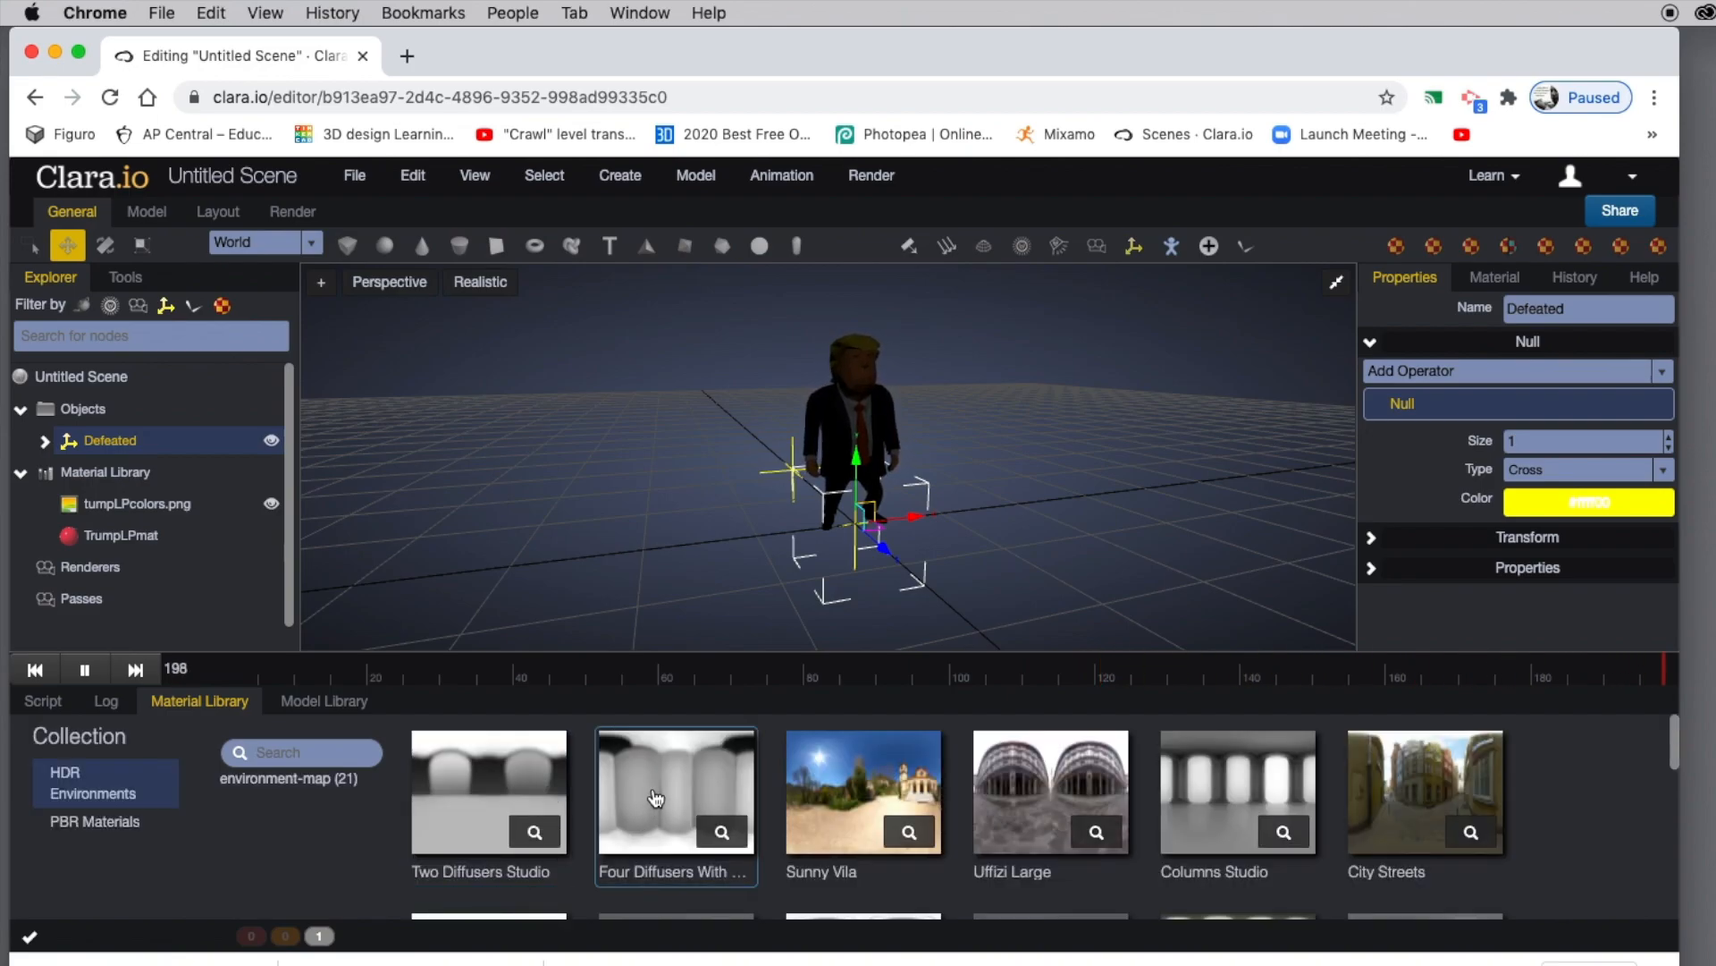
pyautogui.click(656, 798)
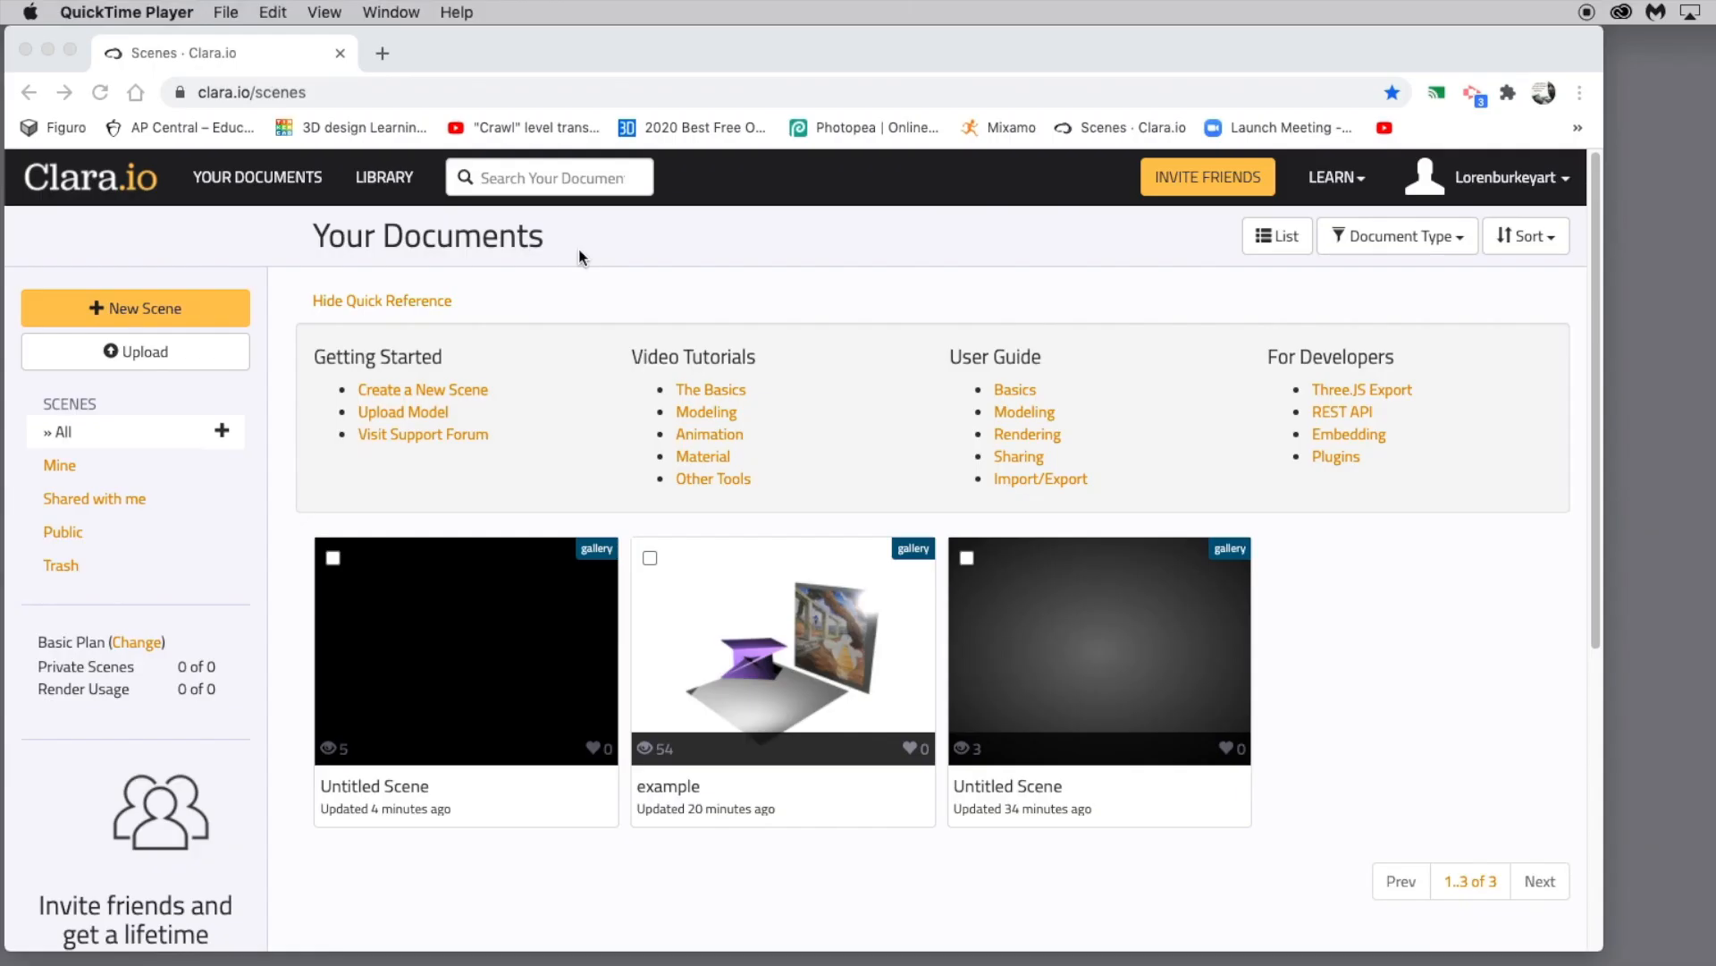
# Step: Open the example scene for editing and collapse the material library to enlarge the 3D view
pyautogui.click(721, 597)
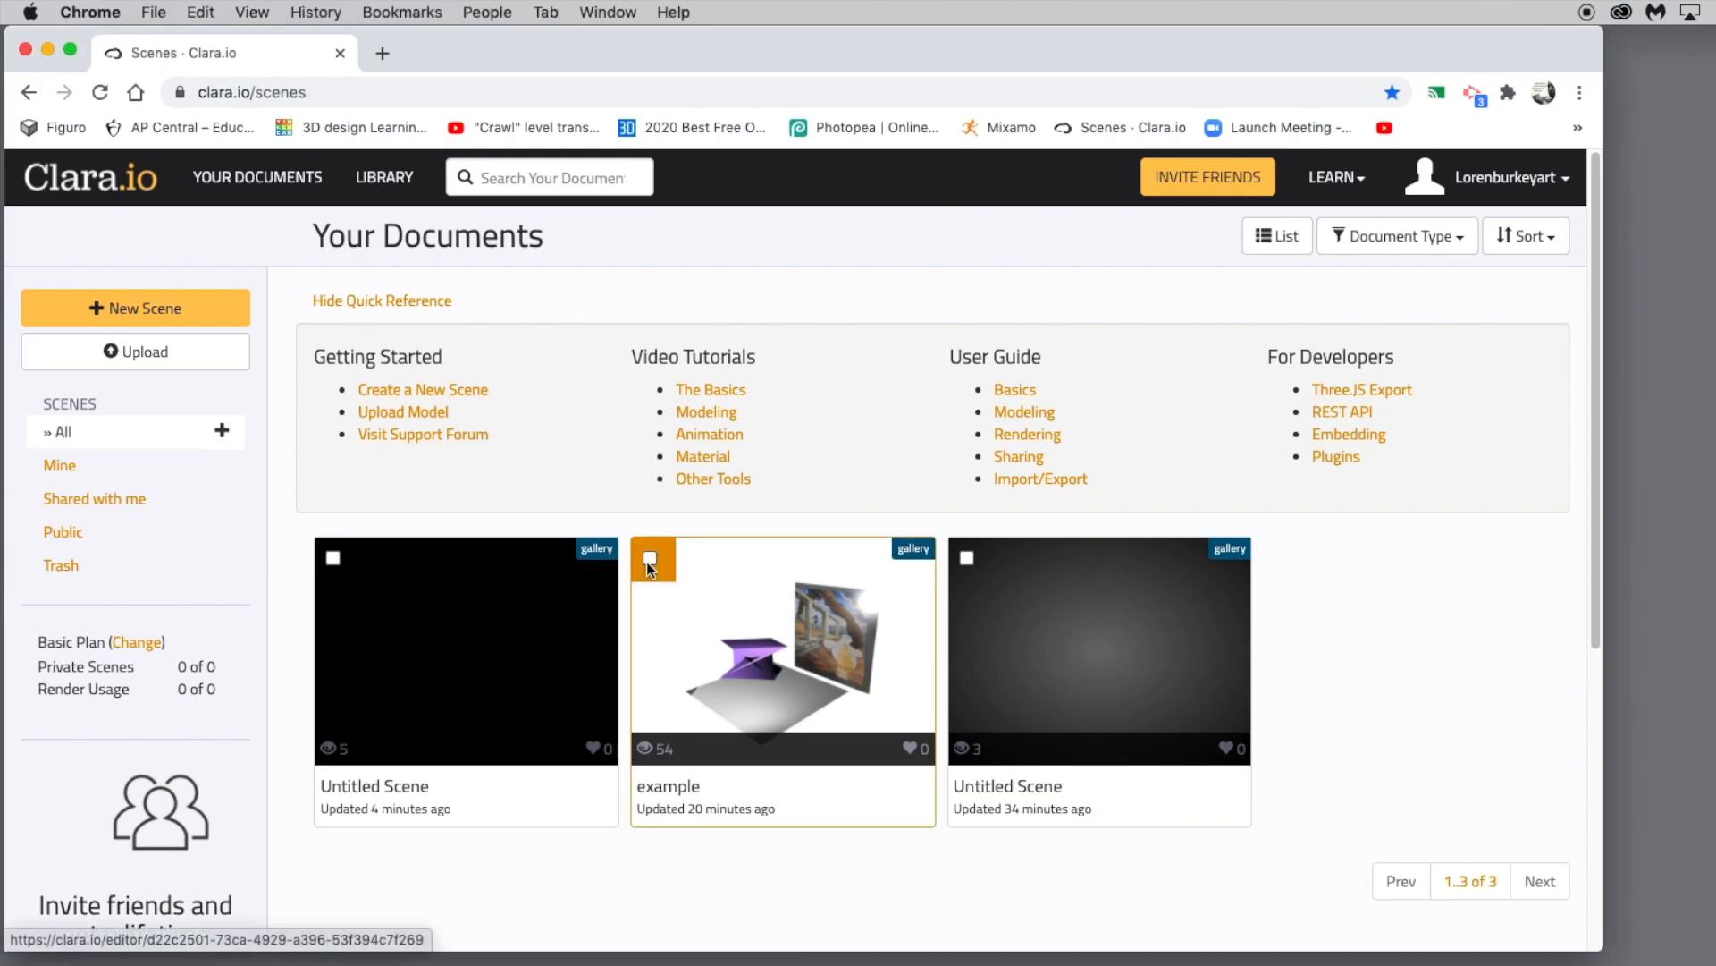
pyautogui.click(722, 613)
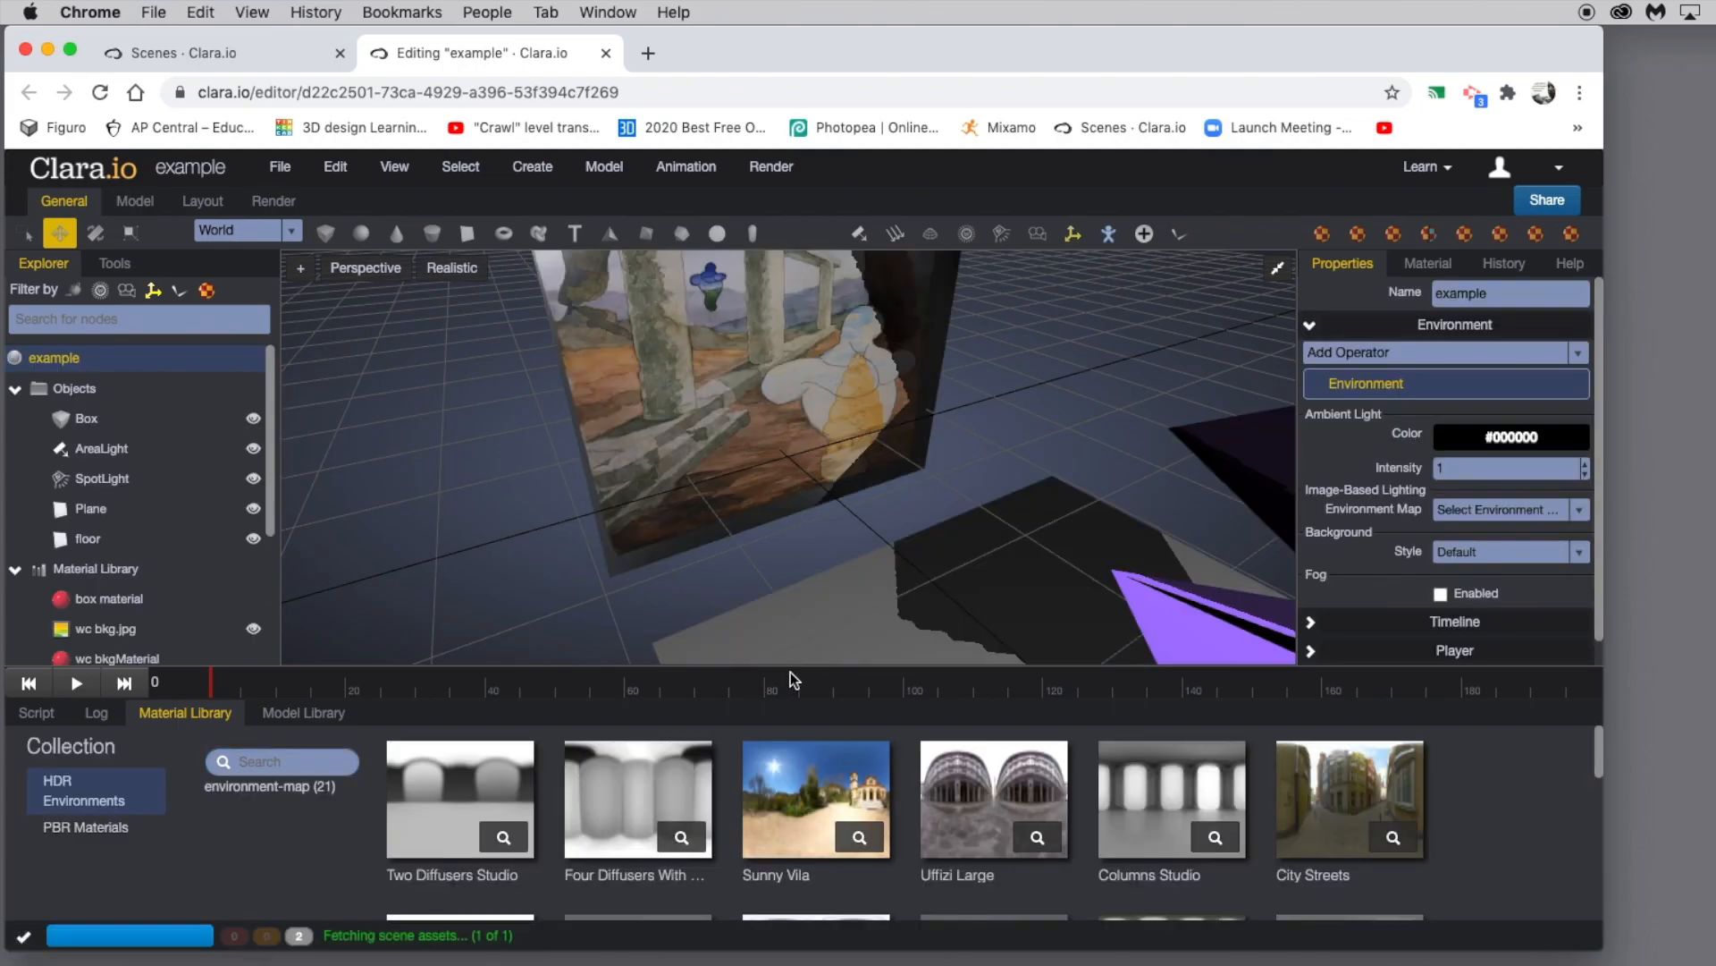
pyautogui.moveTo(827, 702); pyautogui.dragTo(833, 914)
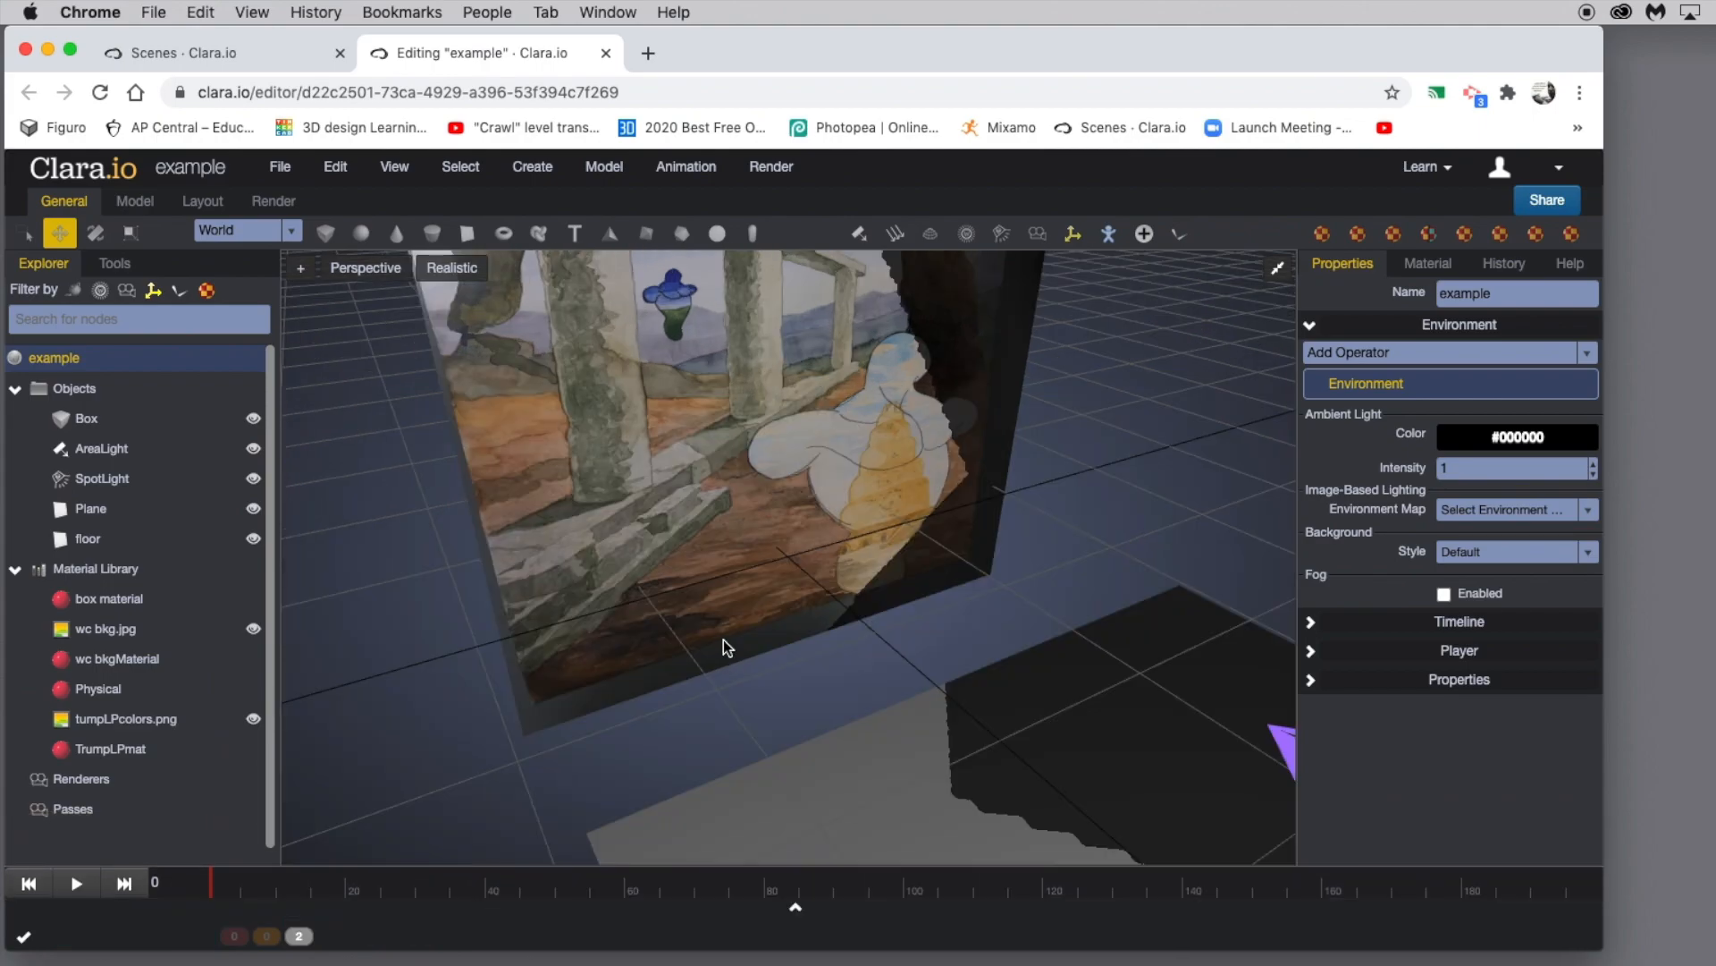
pyautogui.scroll(-6, 751, 597)
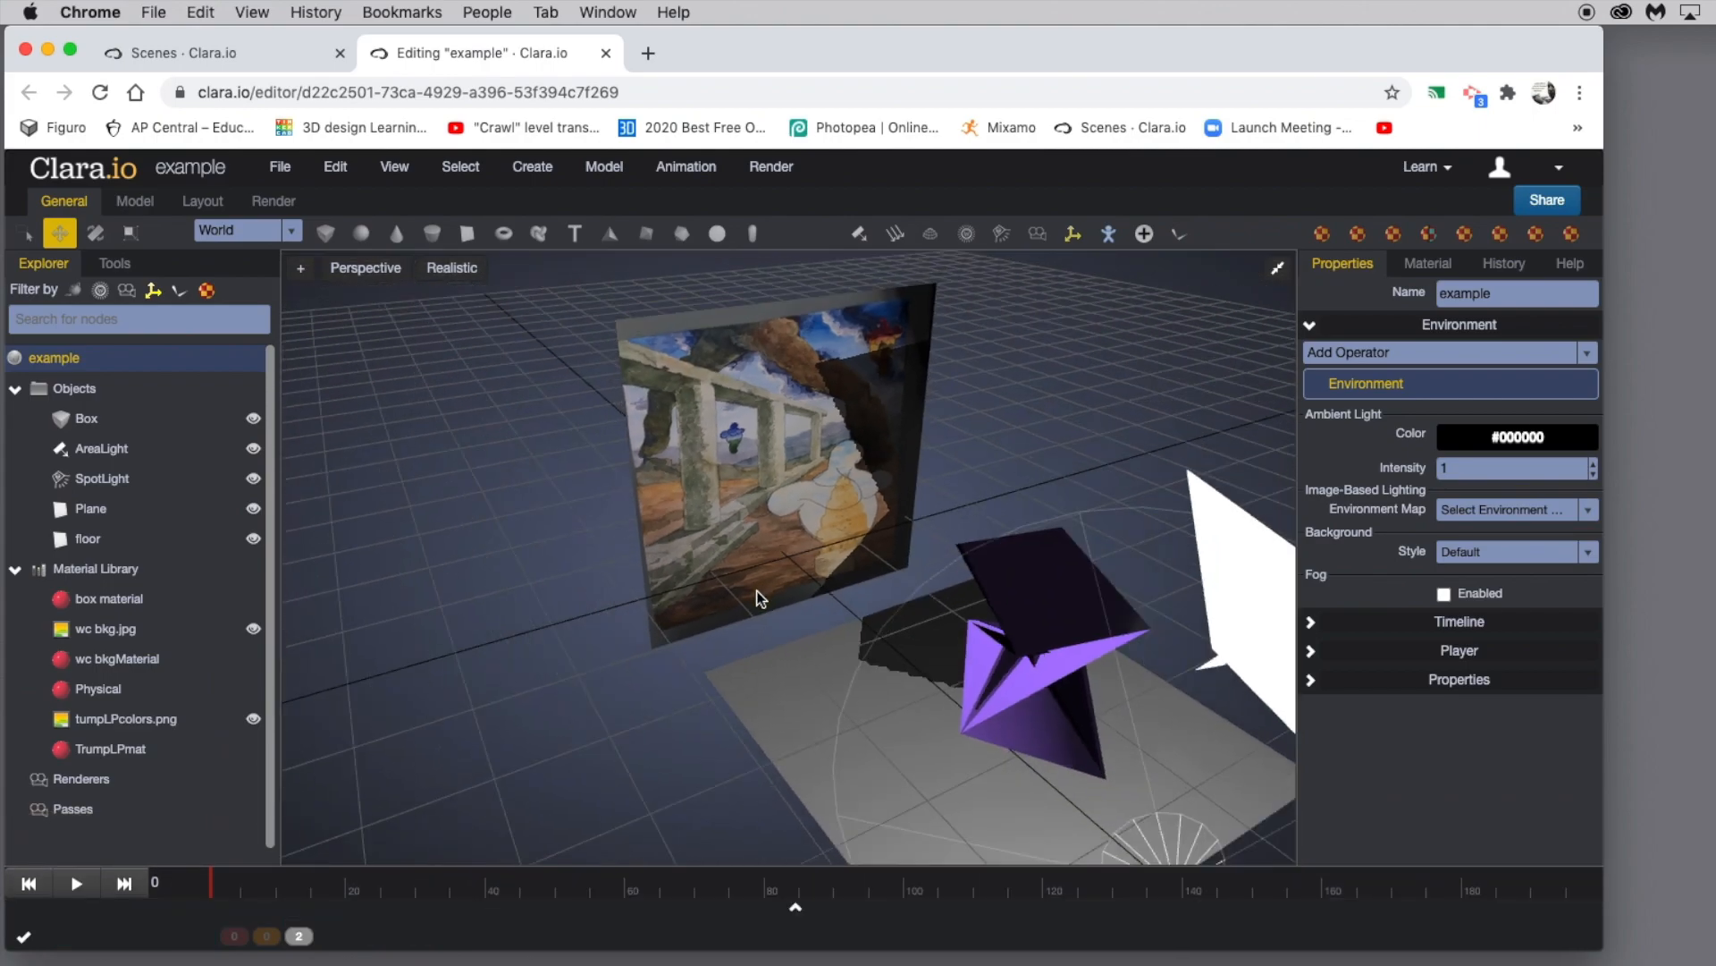
pyautogui.moveTo(741, 593); pyautogui.dragTo(741, 565)
pyautogui.scroll(-1, 740, 565)
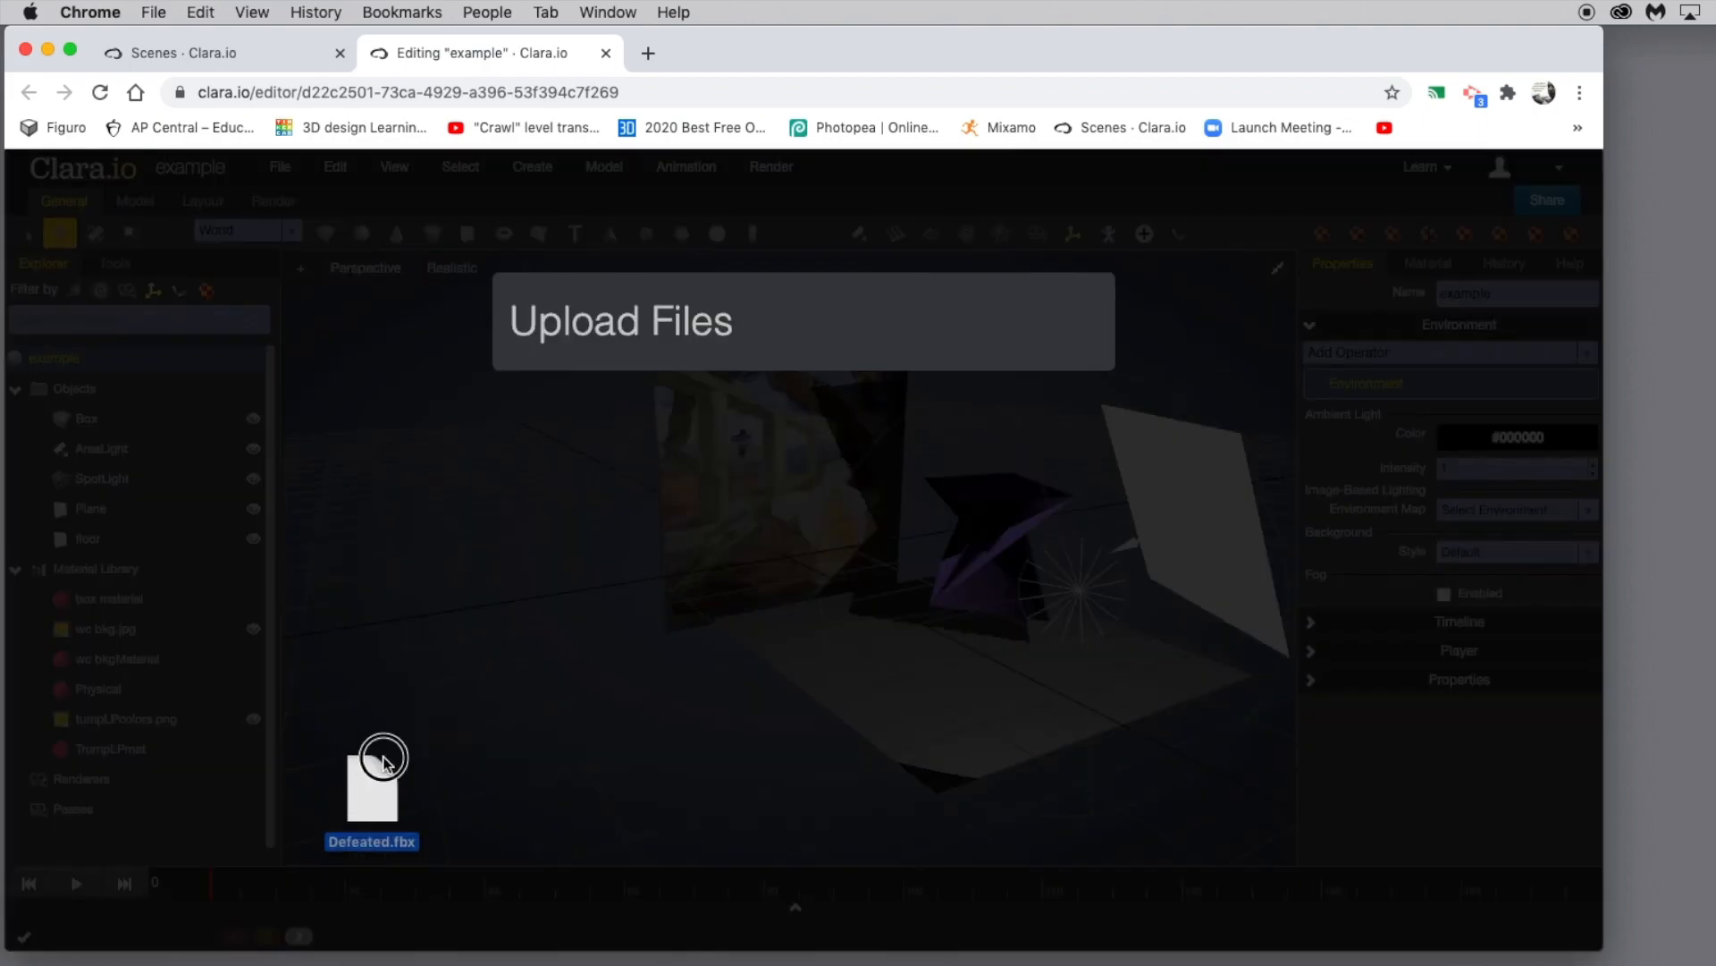
# Step: Upload Defeated.fbx from the desktop into the example scene and hide its mixamorig:Hips bone chain
pyautogui.moveTo(372, 766); pyautogui.dragTo(751, 640)
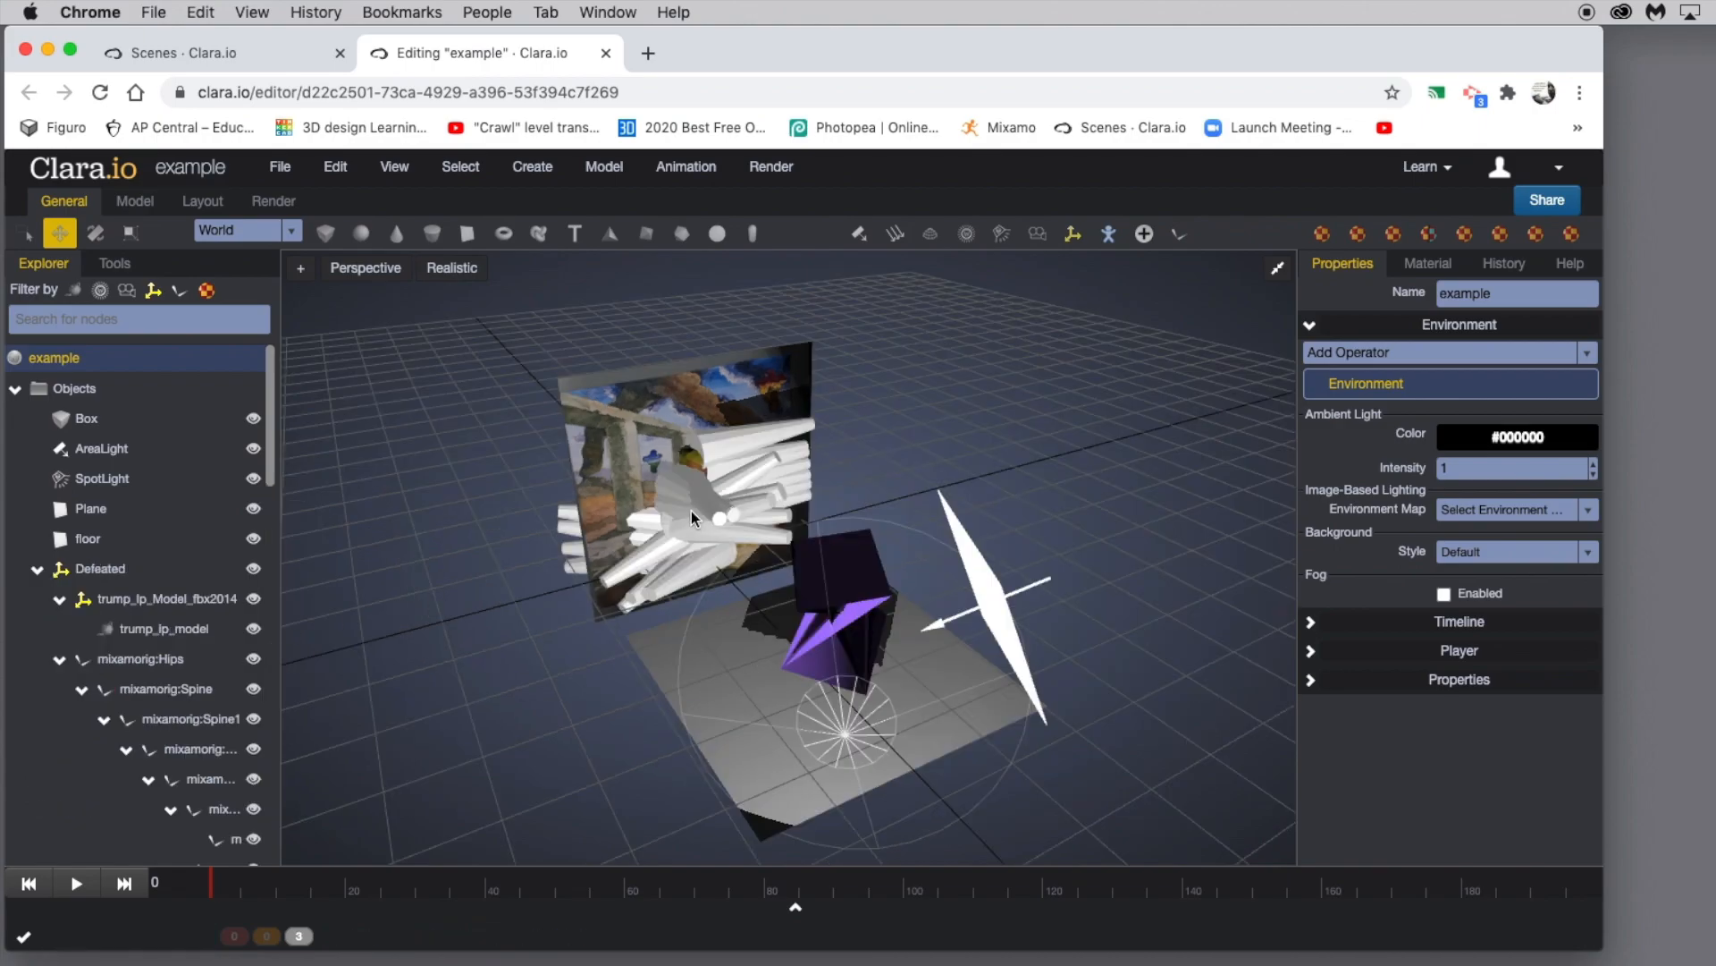
pyautogui.click(100, 569)
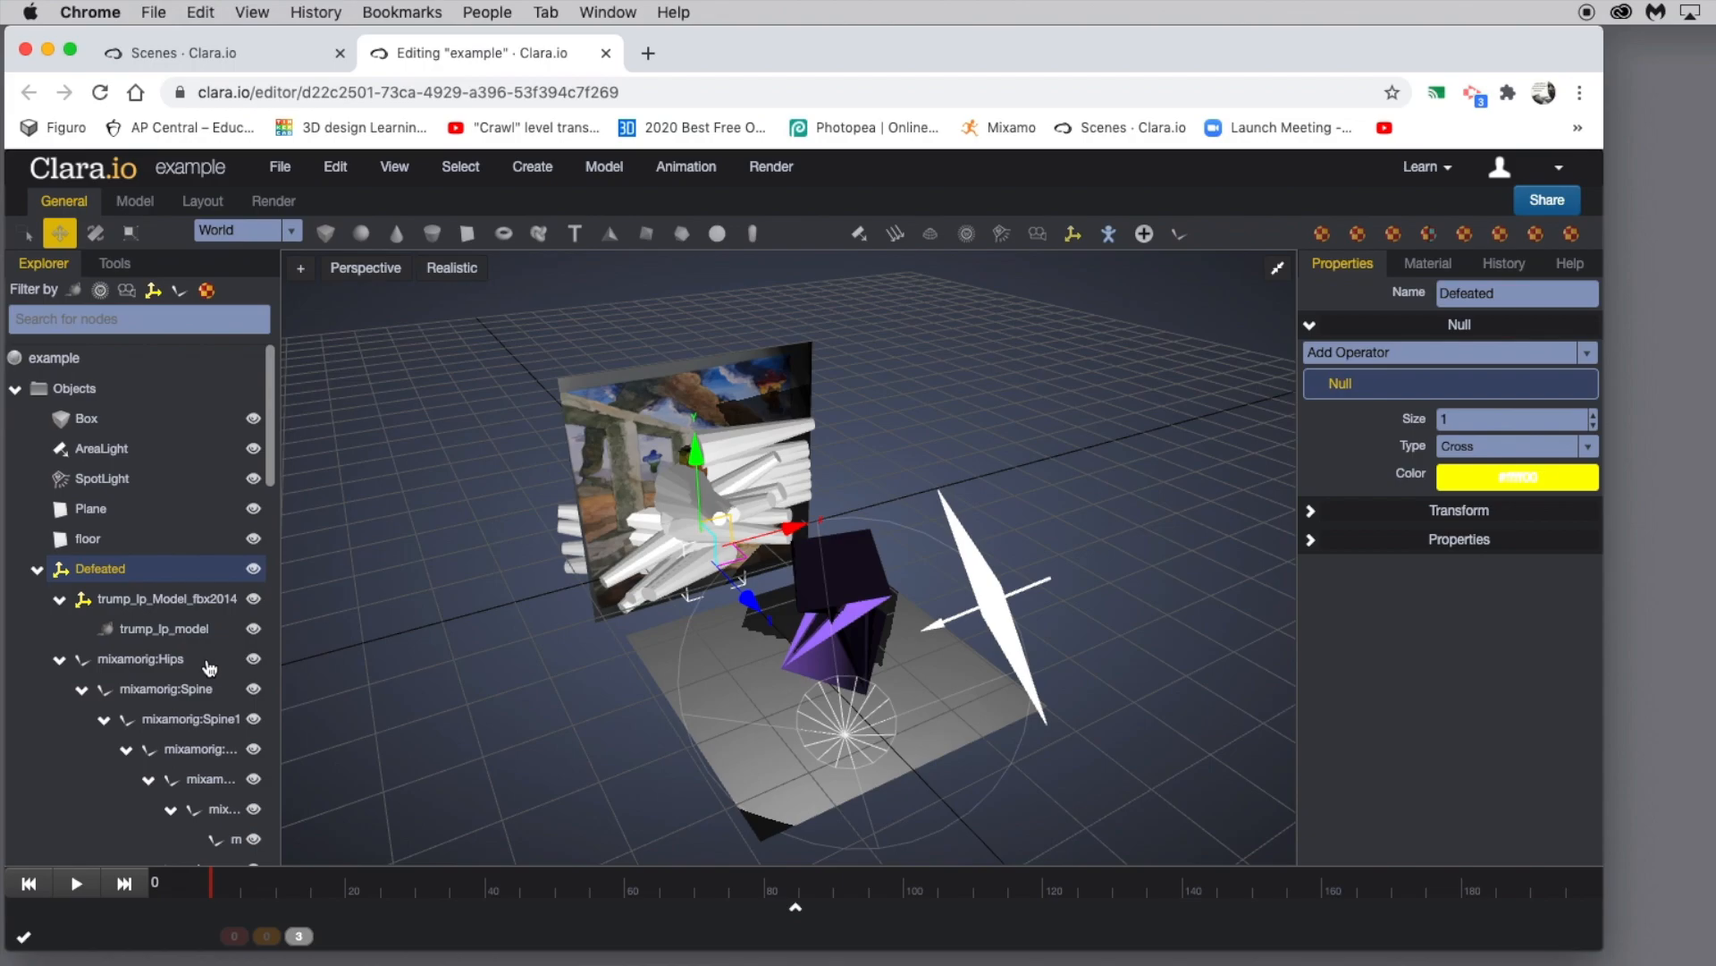
pyautogui.click(254, 660)
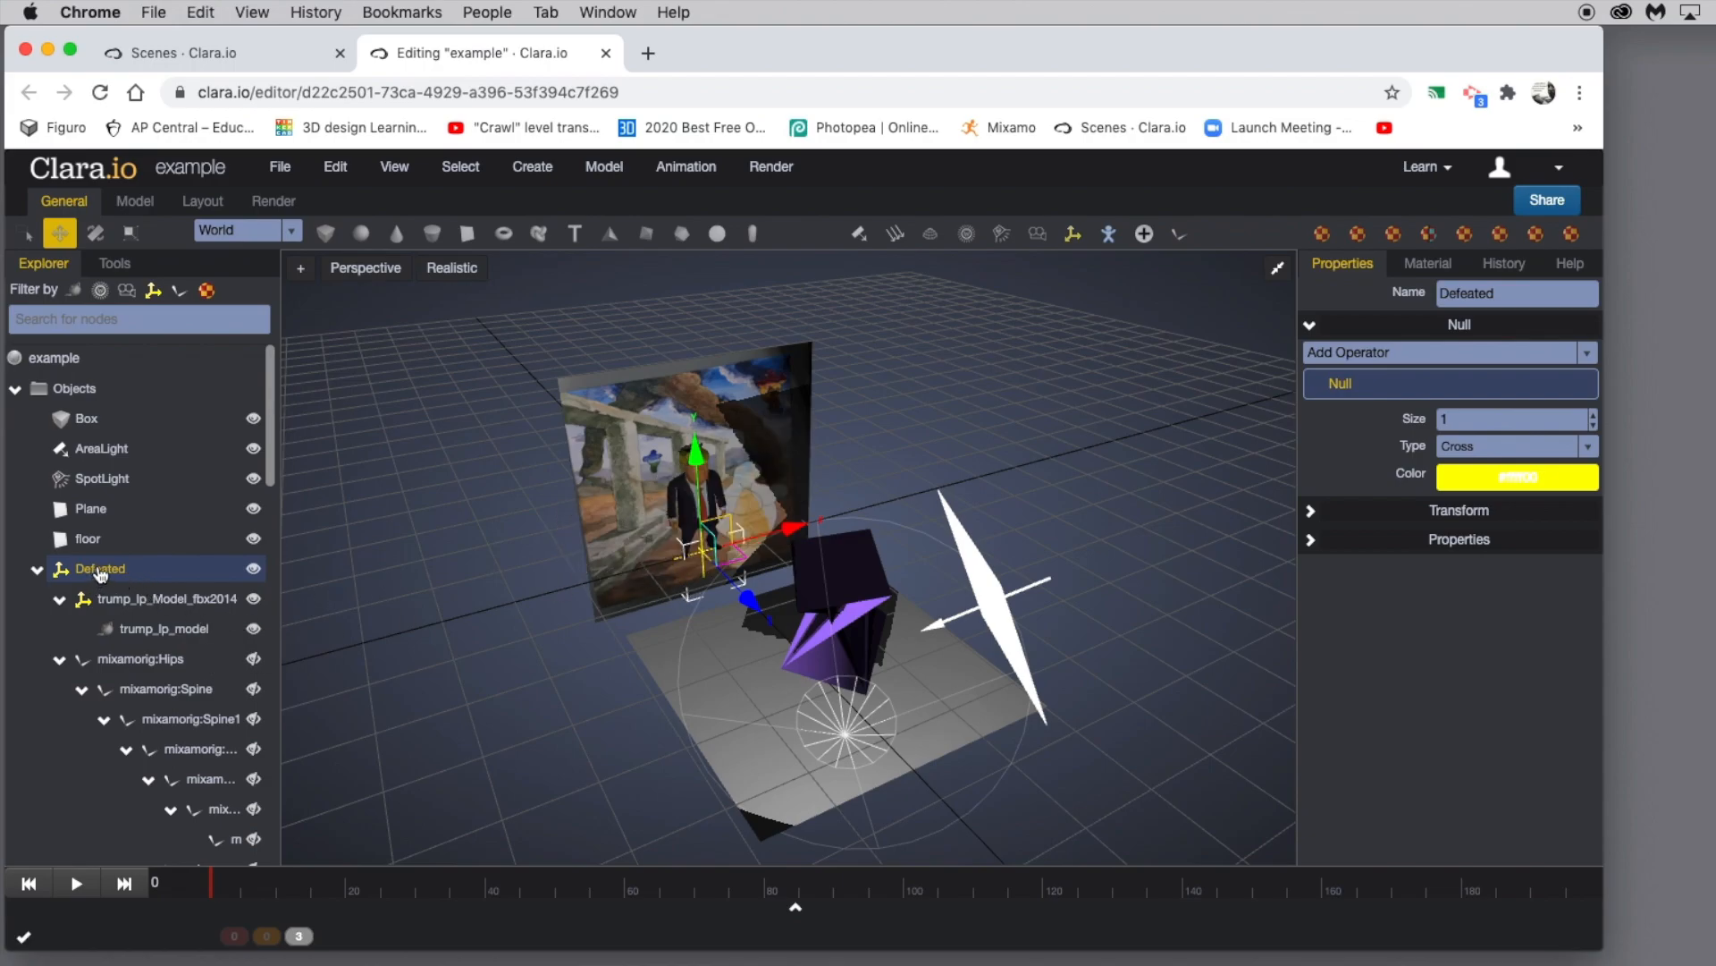
# Step: Move the Defeated character forward along the Z axis to stand in front of the painted backdrop and purple box
pyautogui.moveTo(752, 603); pyautogui.dragTo(813, 793)
pyautogui.moveTo(1036, 676); pyautogui.dragTo(1002, 601)
pyautogui.scroll(2, 958, 650)
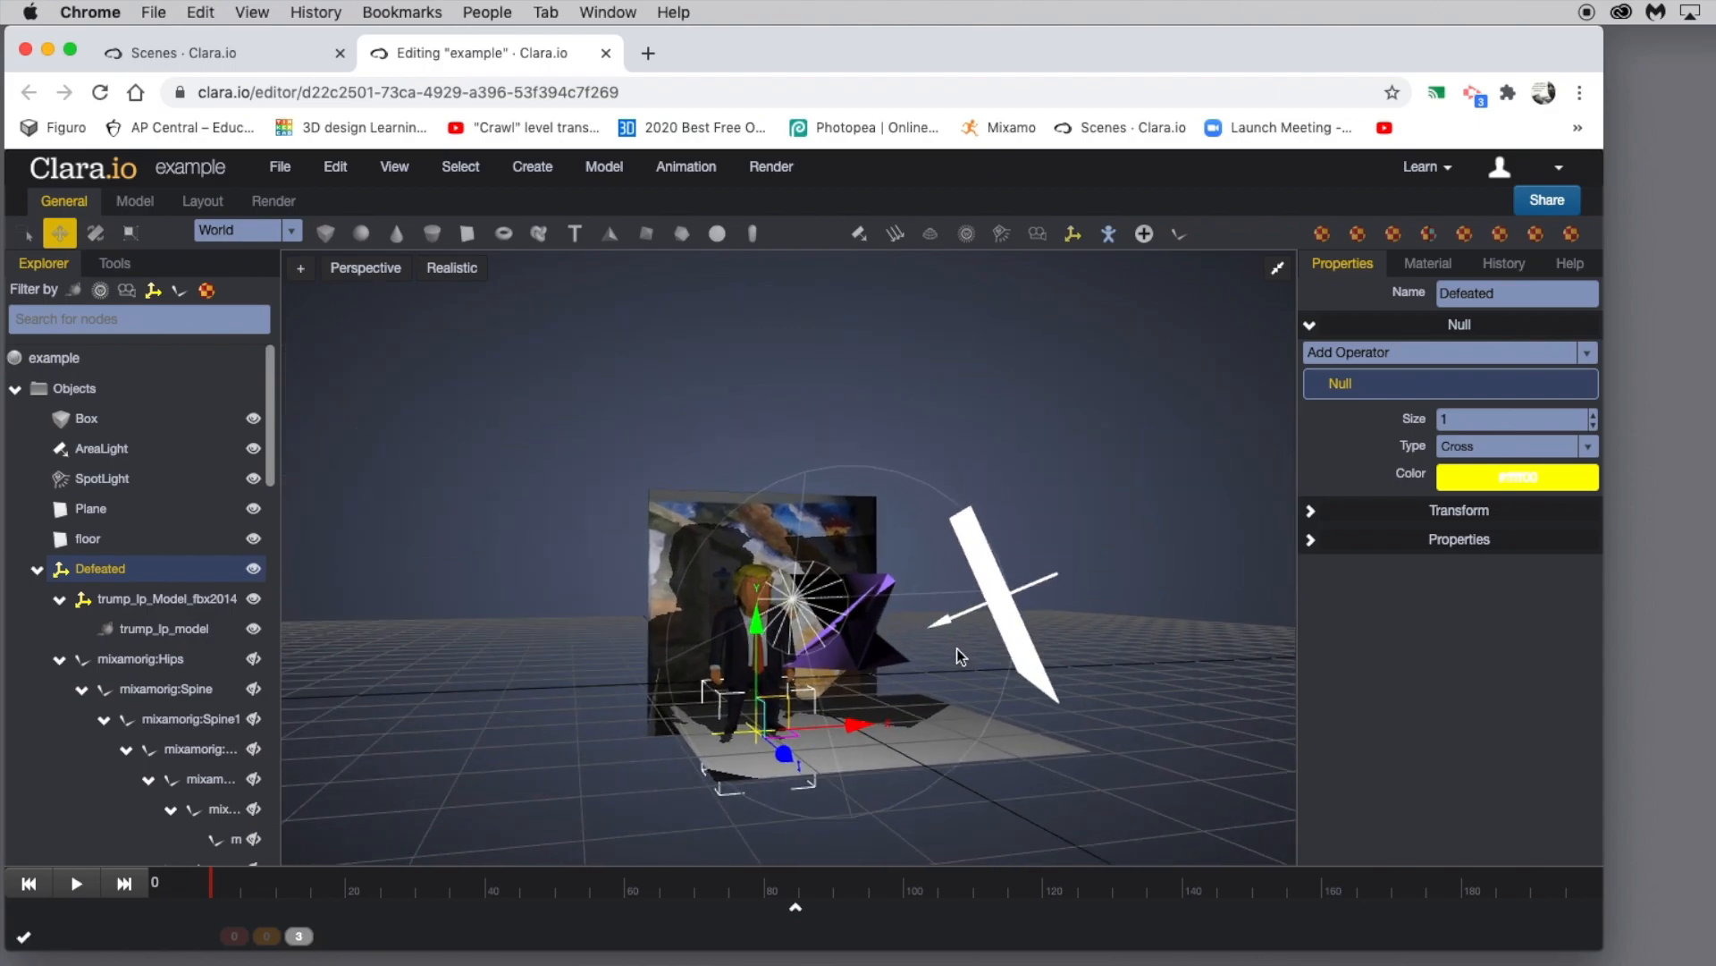
pyautogui.scroll(3, 957, 649)
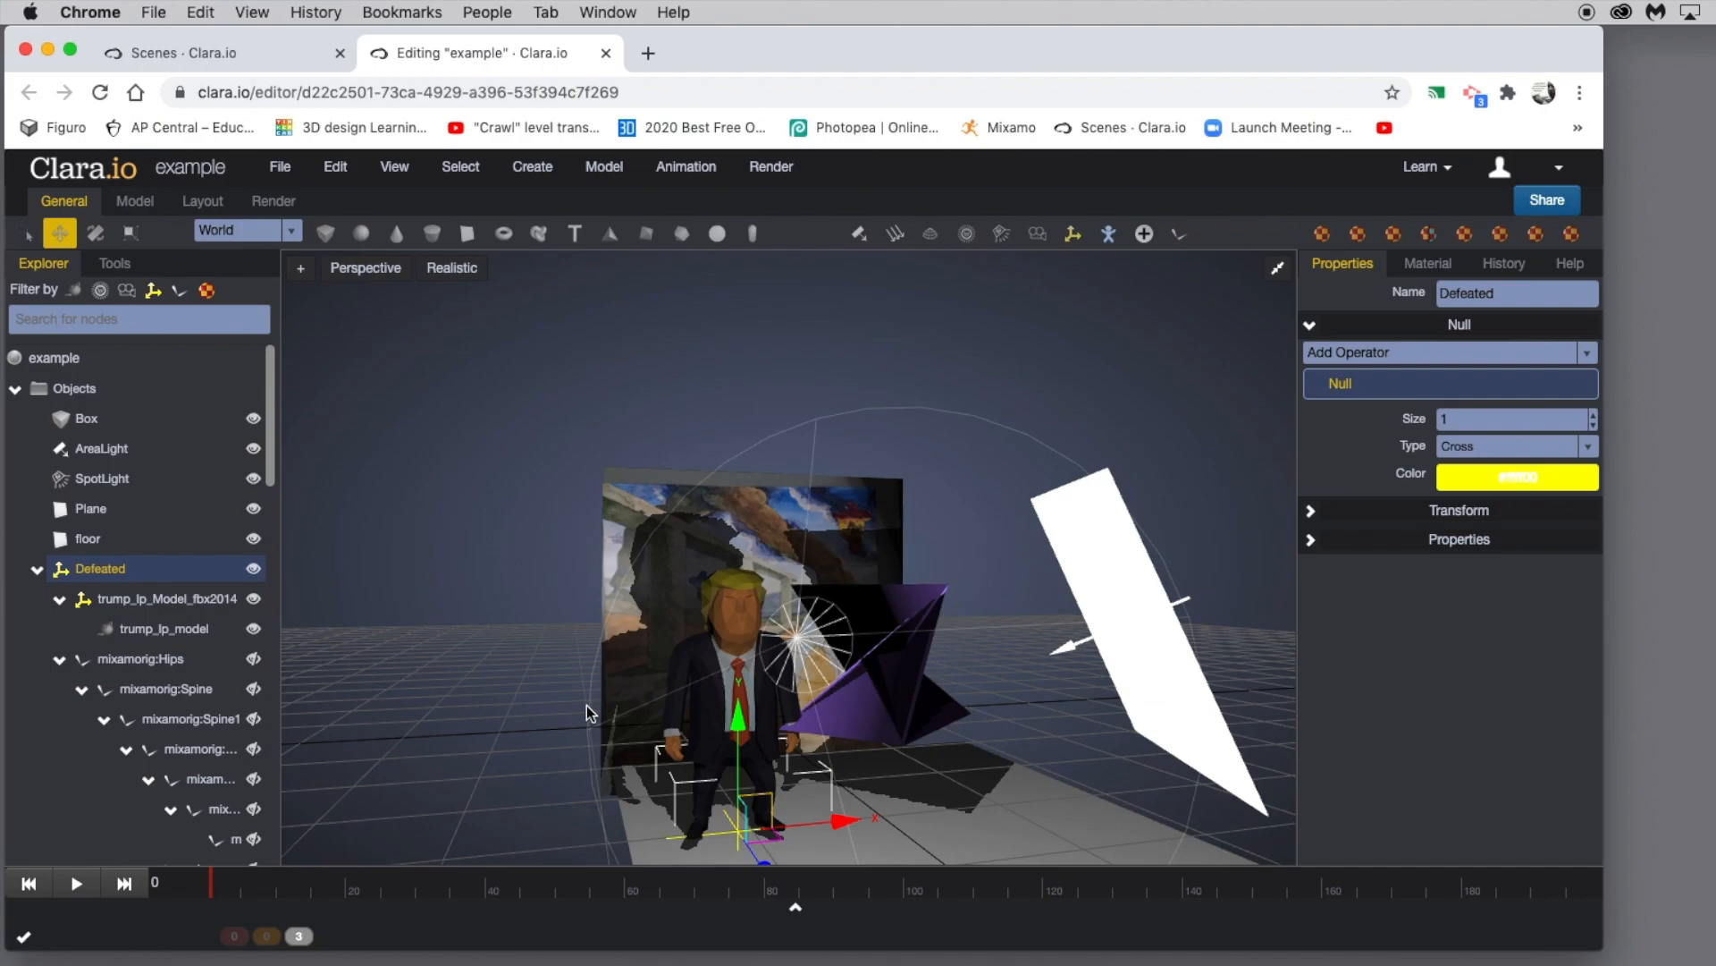
# Step: Play the example scene's animation to check the Defeated character beside the box, and pause it
pyautogui.moveTo(468, 595); pyautogui.dragTo(483, 591)
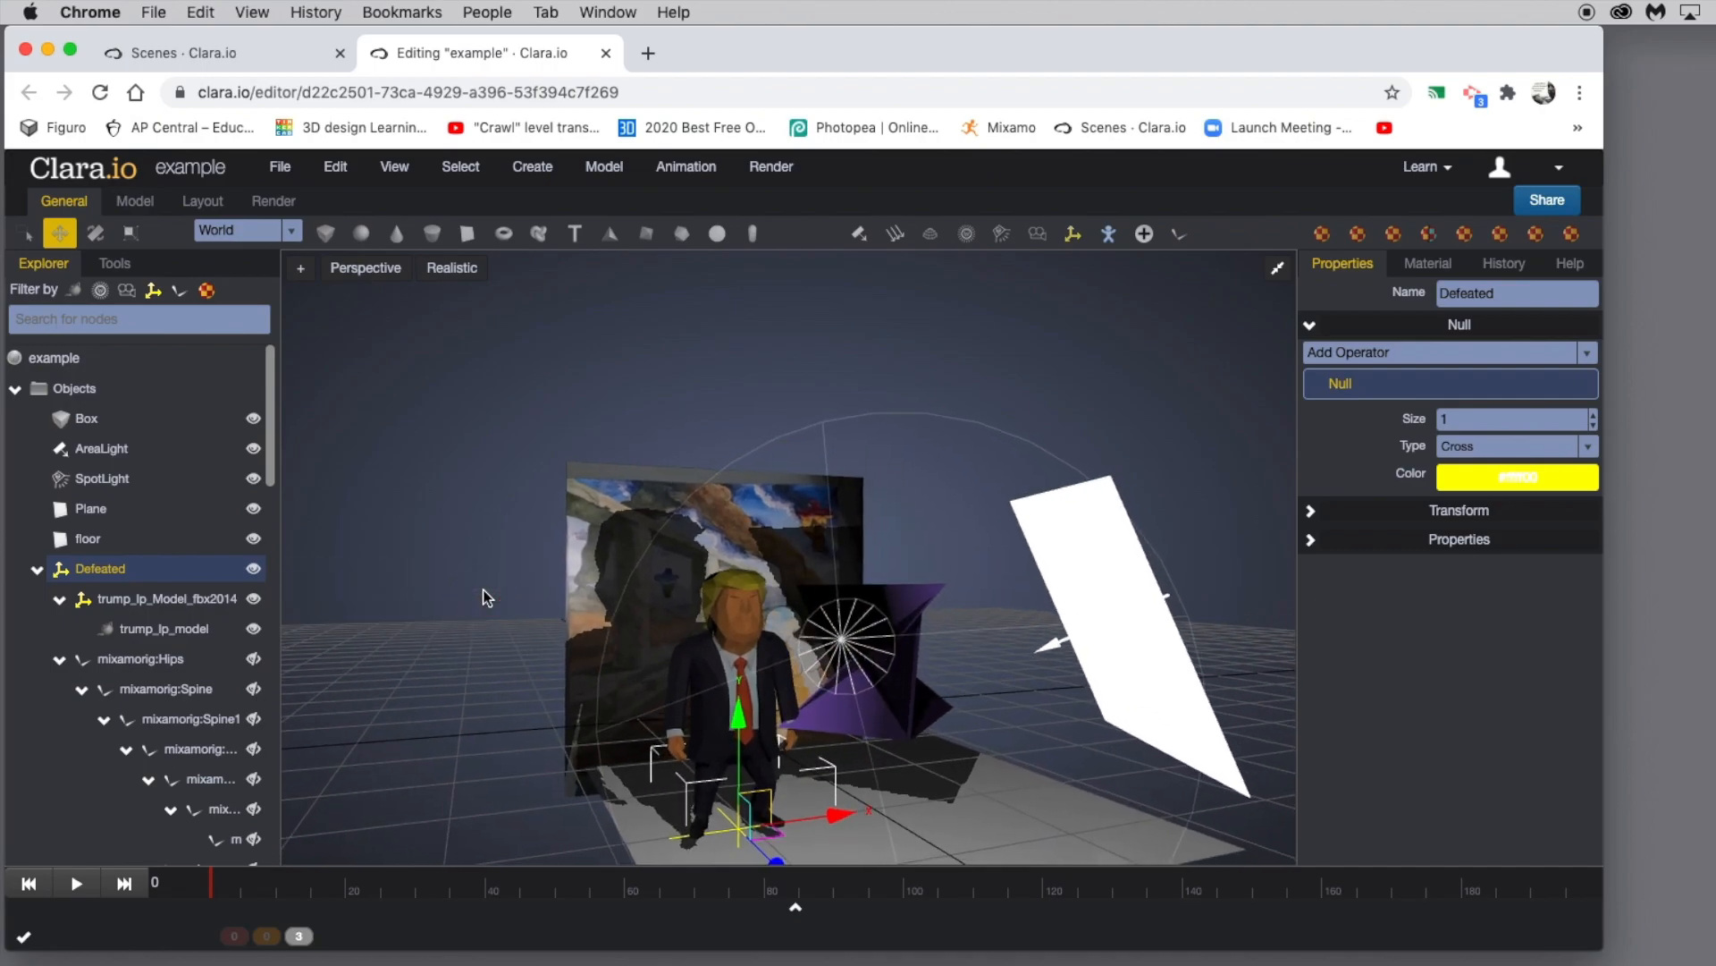
pyautogui.click(77, 884)
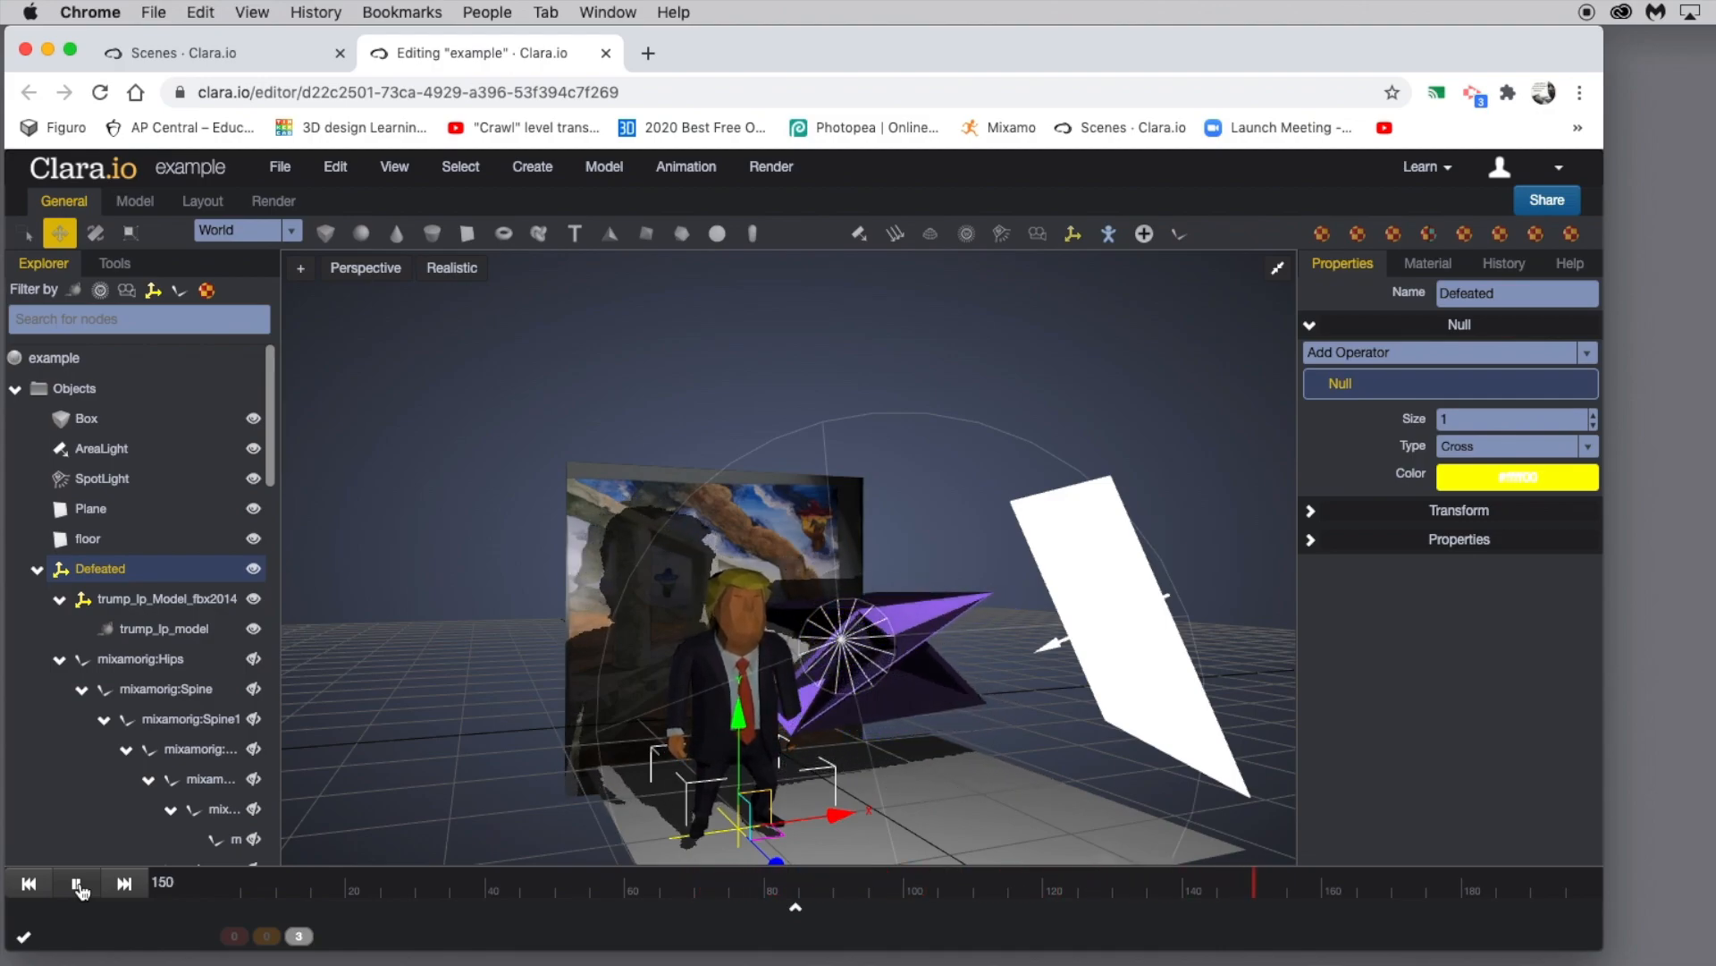
pyautogui.click(77, 884)
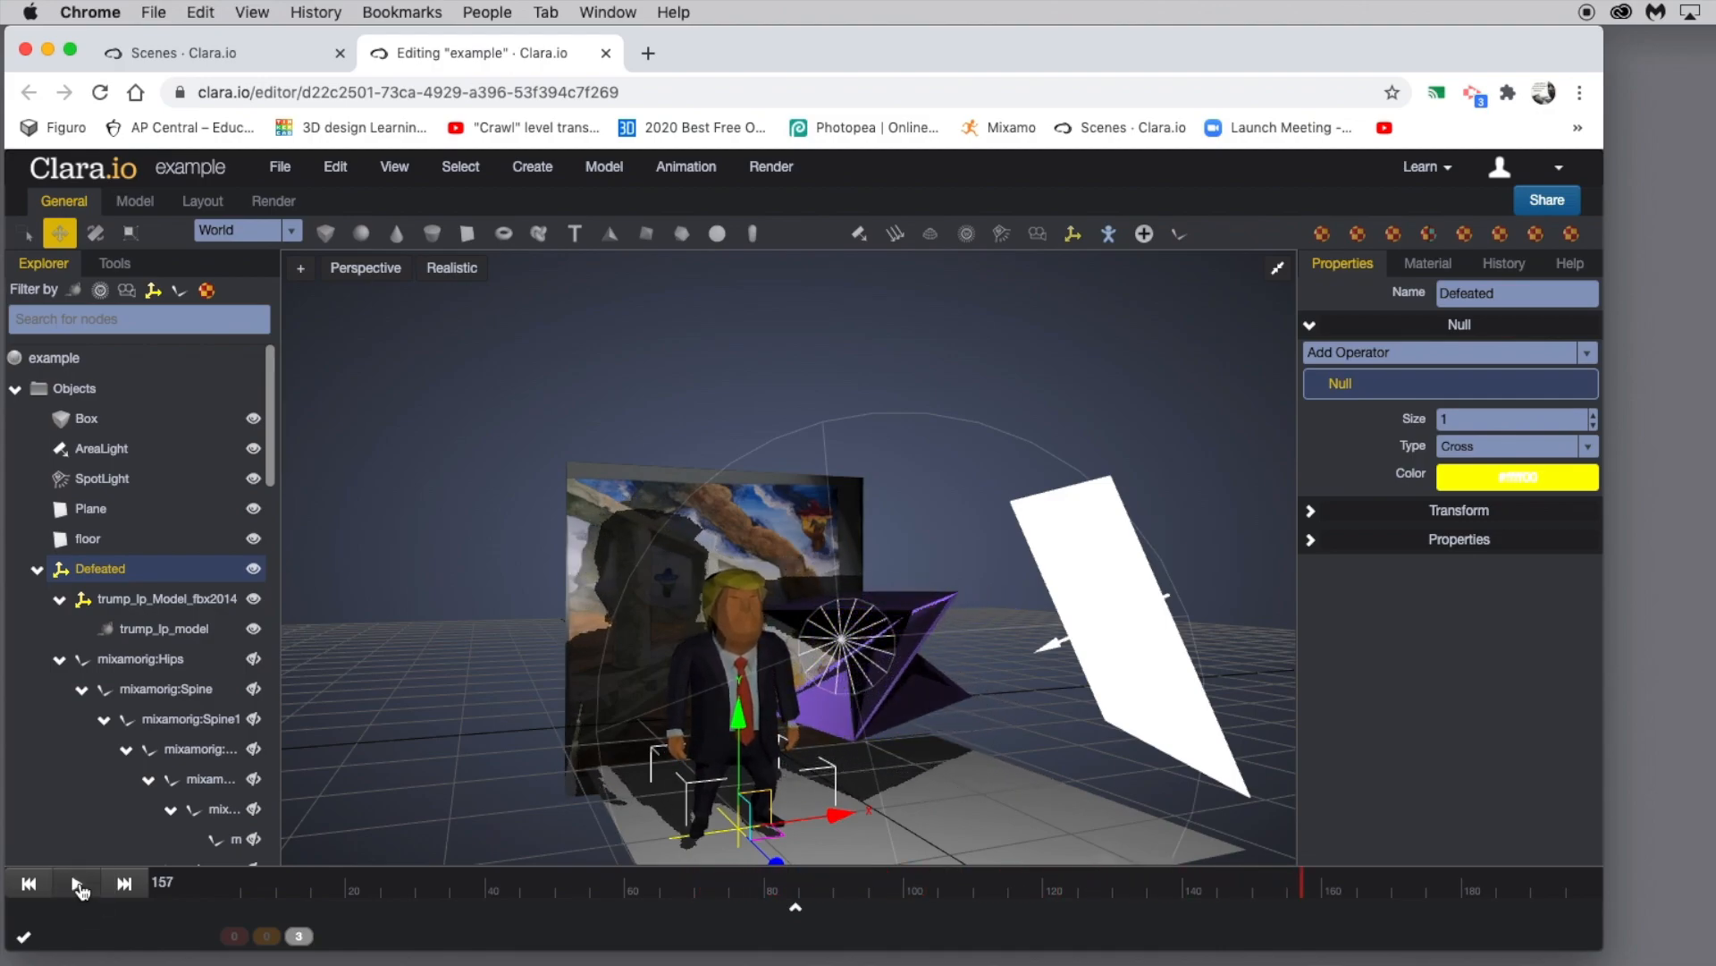
# Step: Leave the editor for the document list and open the example scene on its view page
pyautogui.click(52, 171)
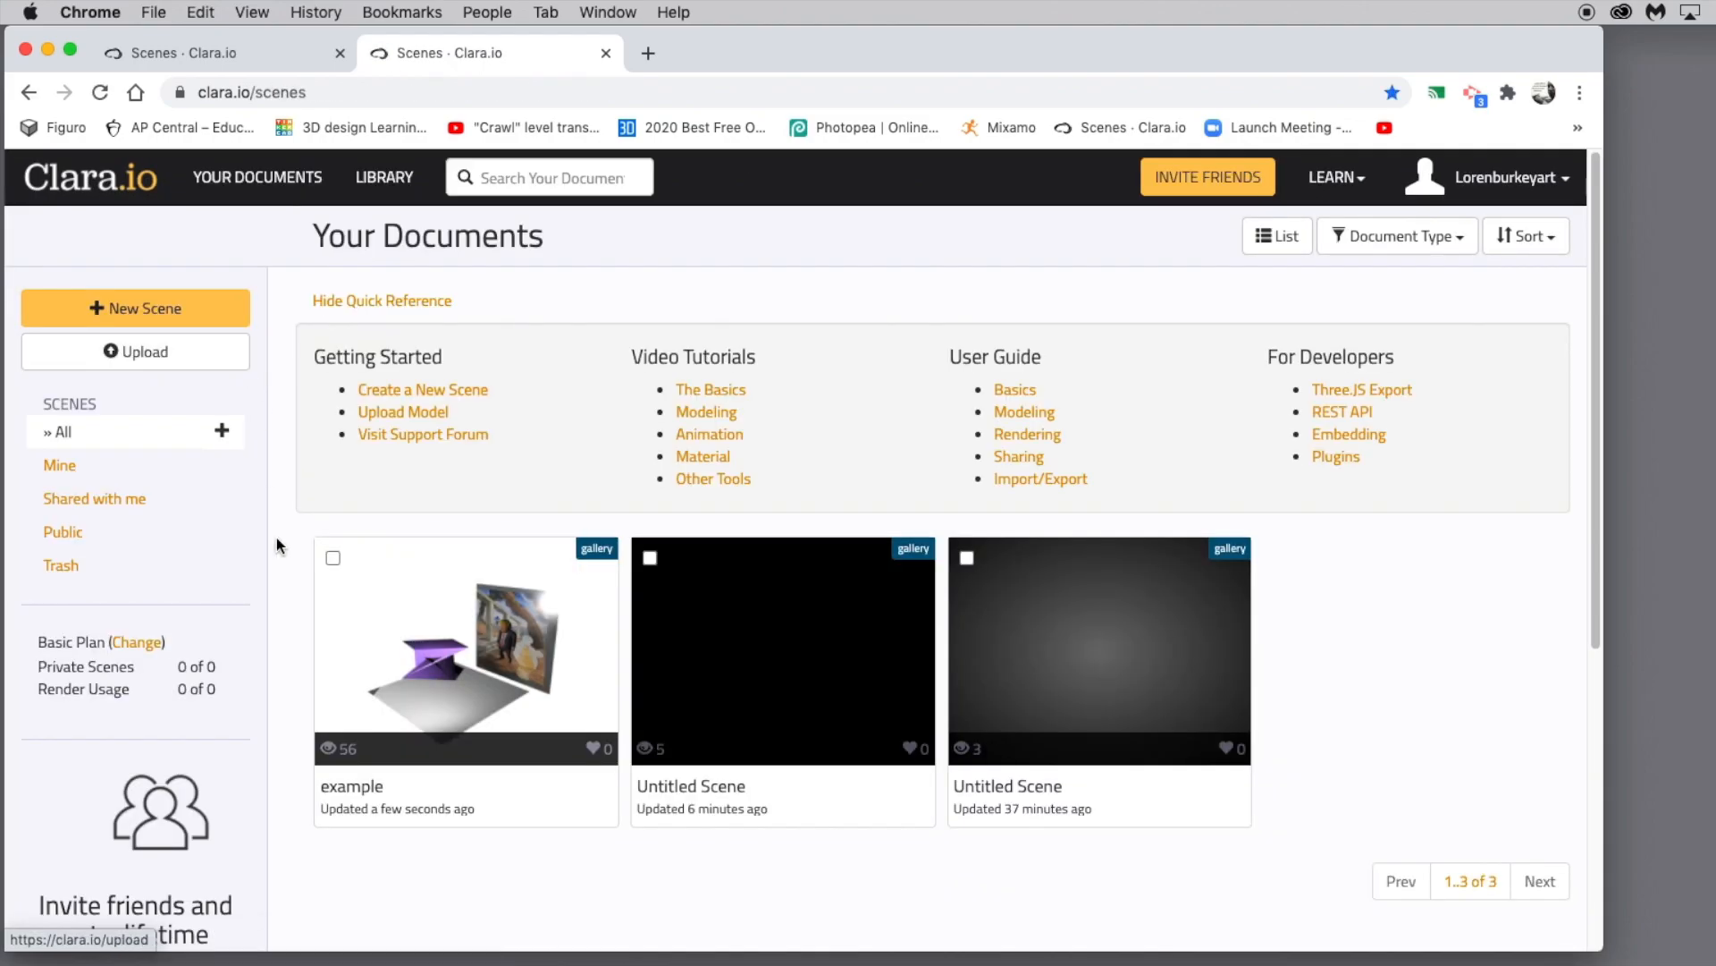
pyautogui.click(334, 559)
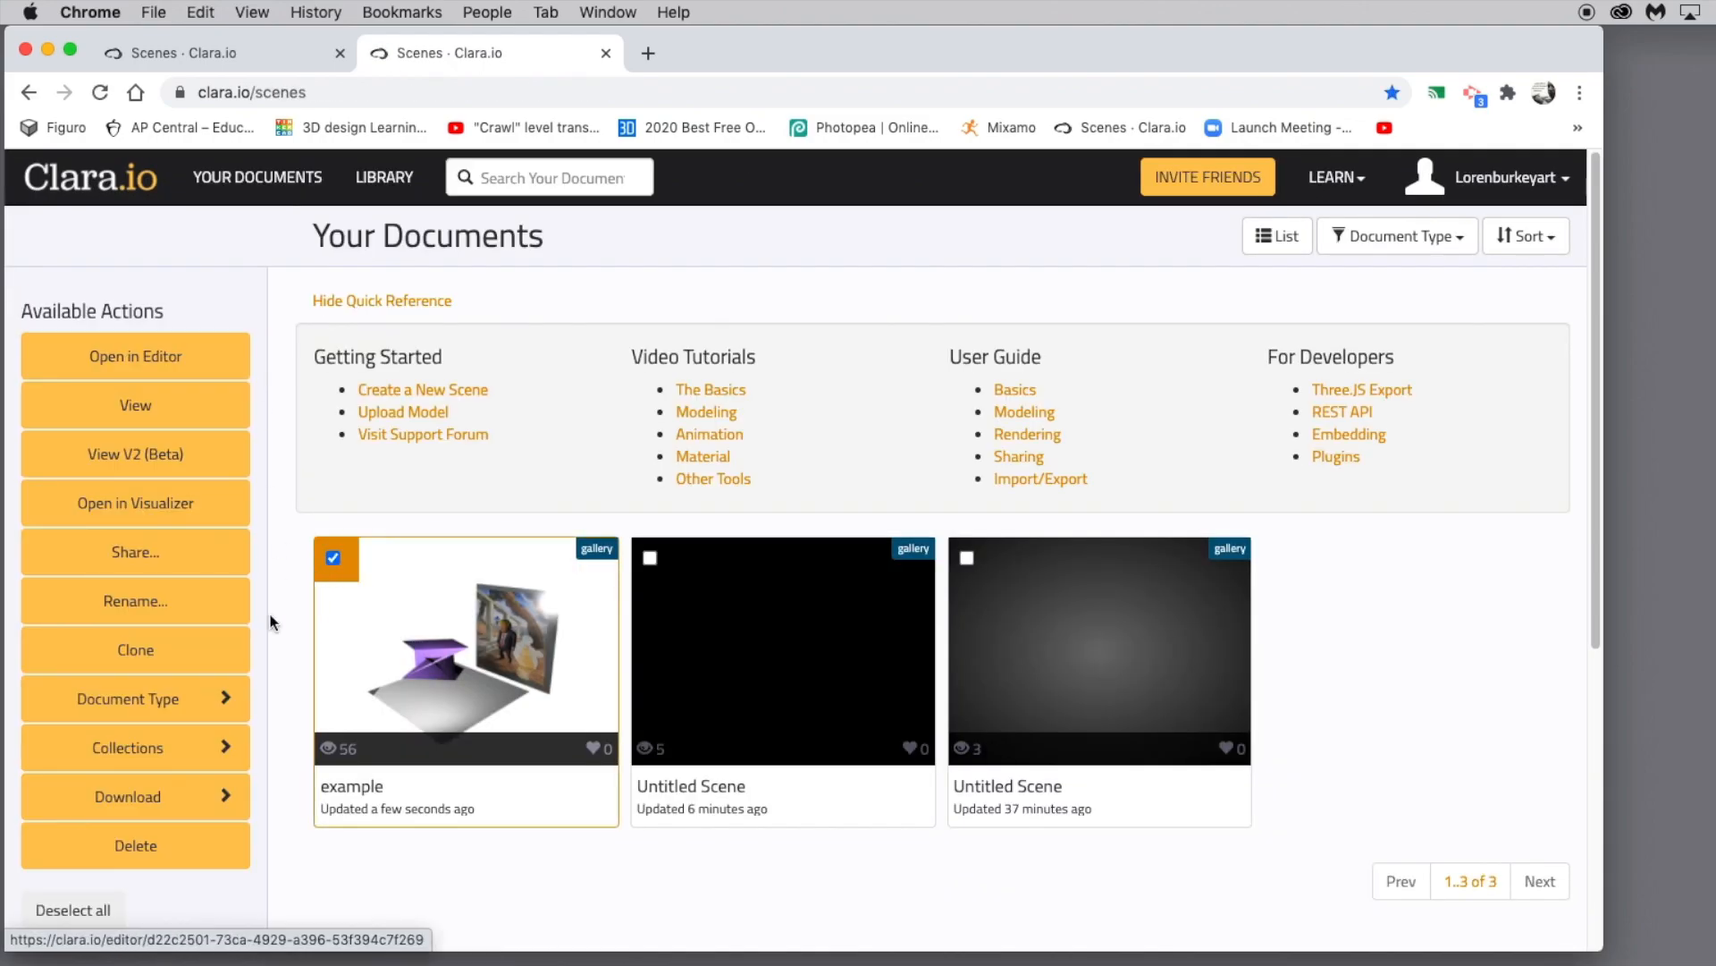
pyautogui.click(150, 409)
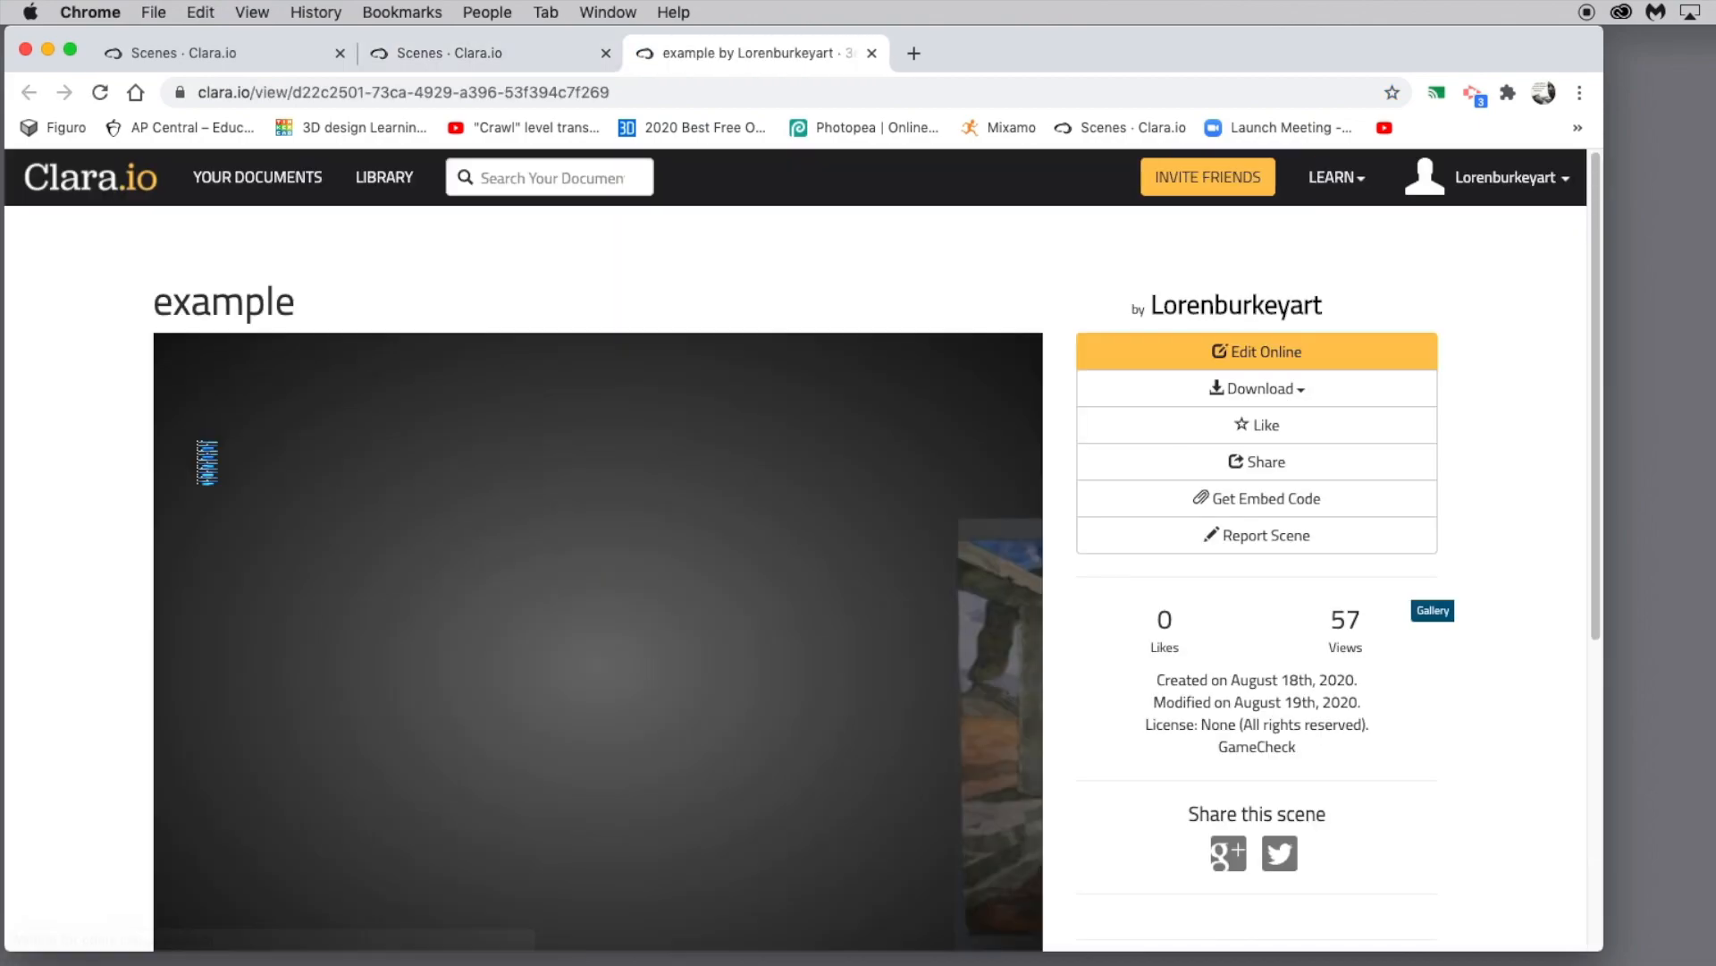
pyautogui.scroll(-5, 72, 598)
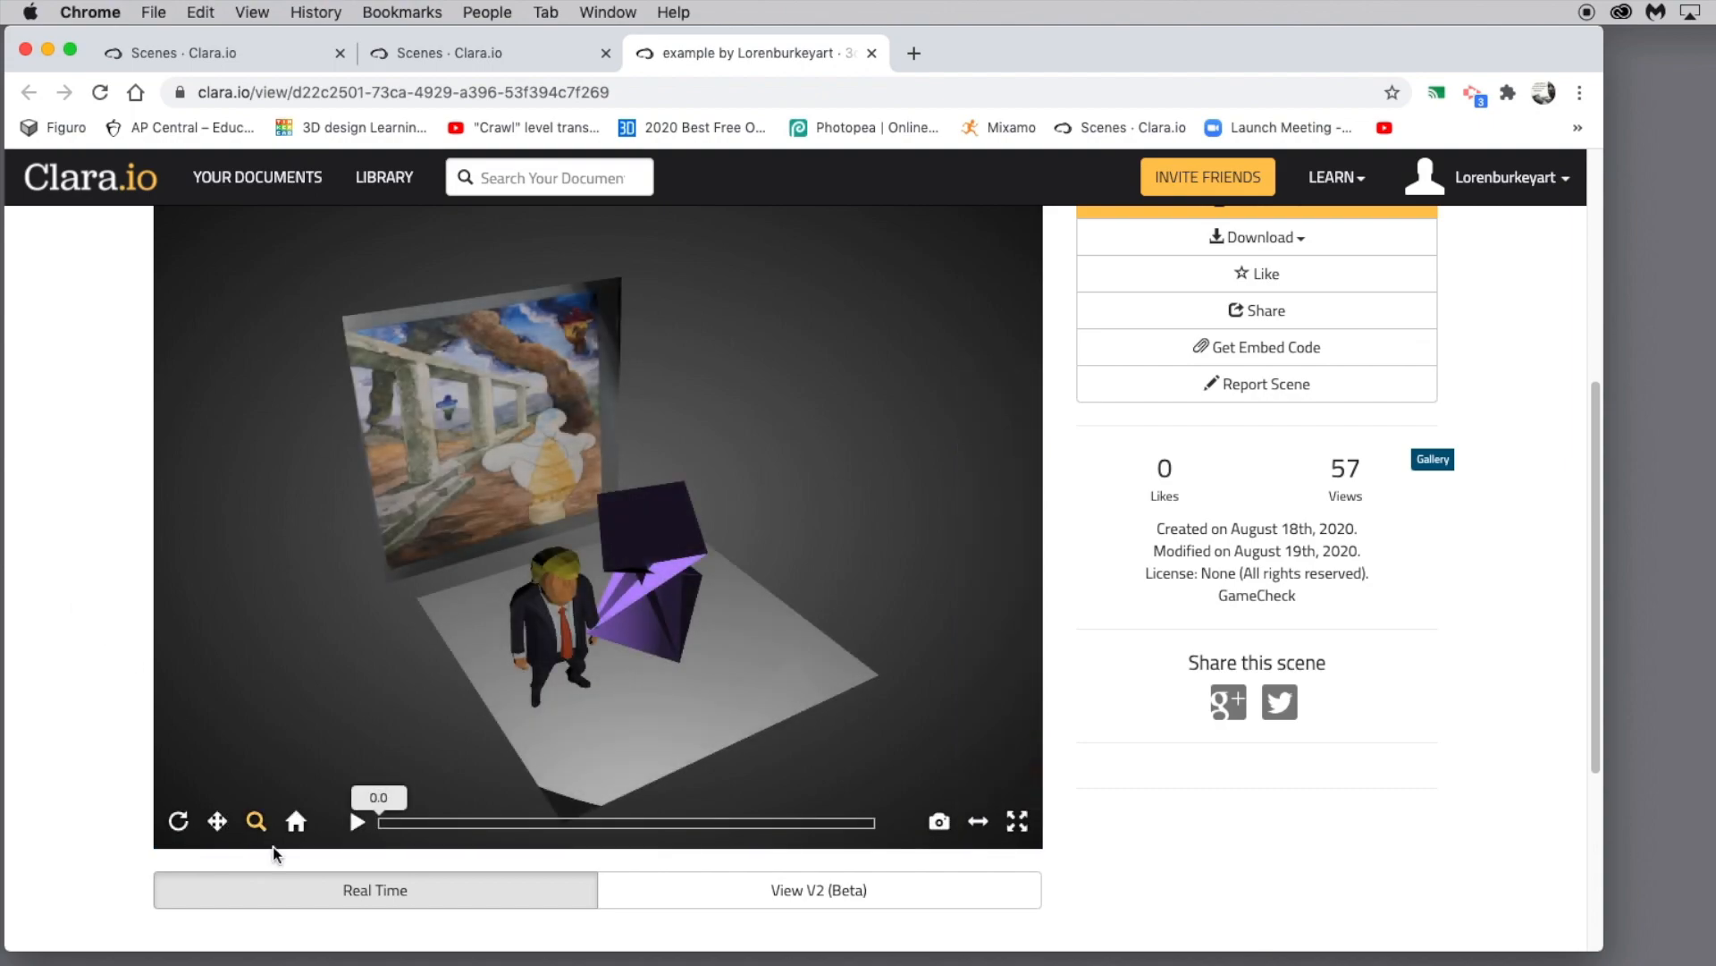
# Step: Play the published example scene's animation and examine the character from a lower, closer angle using the orbit tool
pyautogui.click(357, 822)
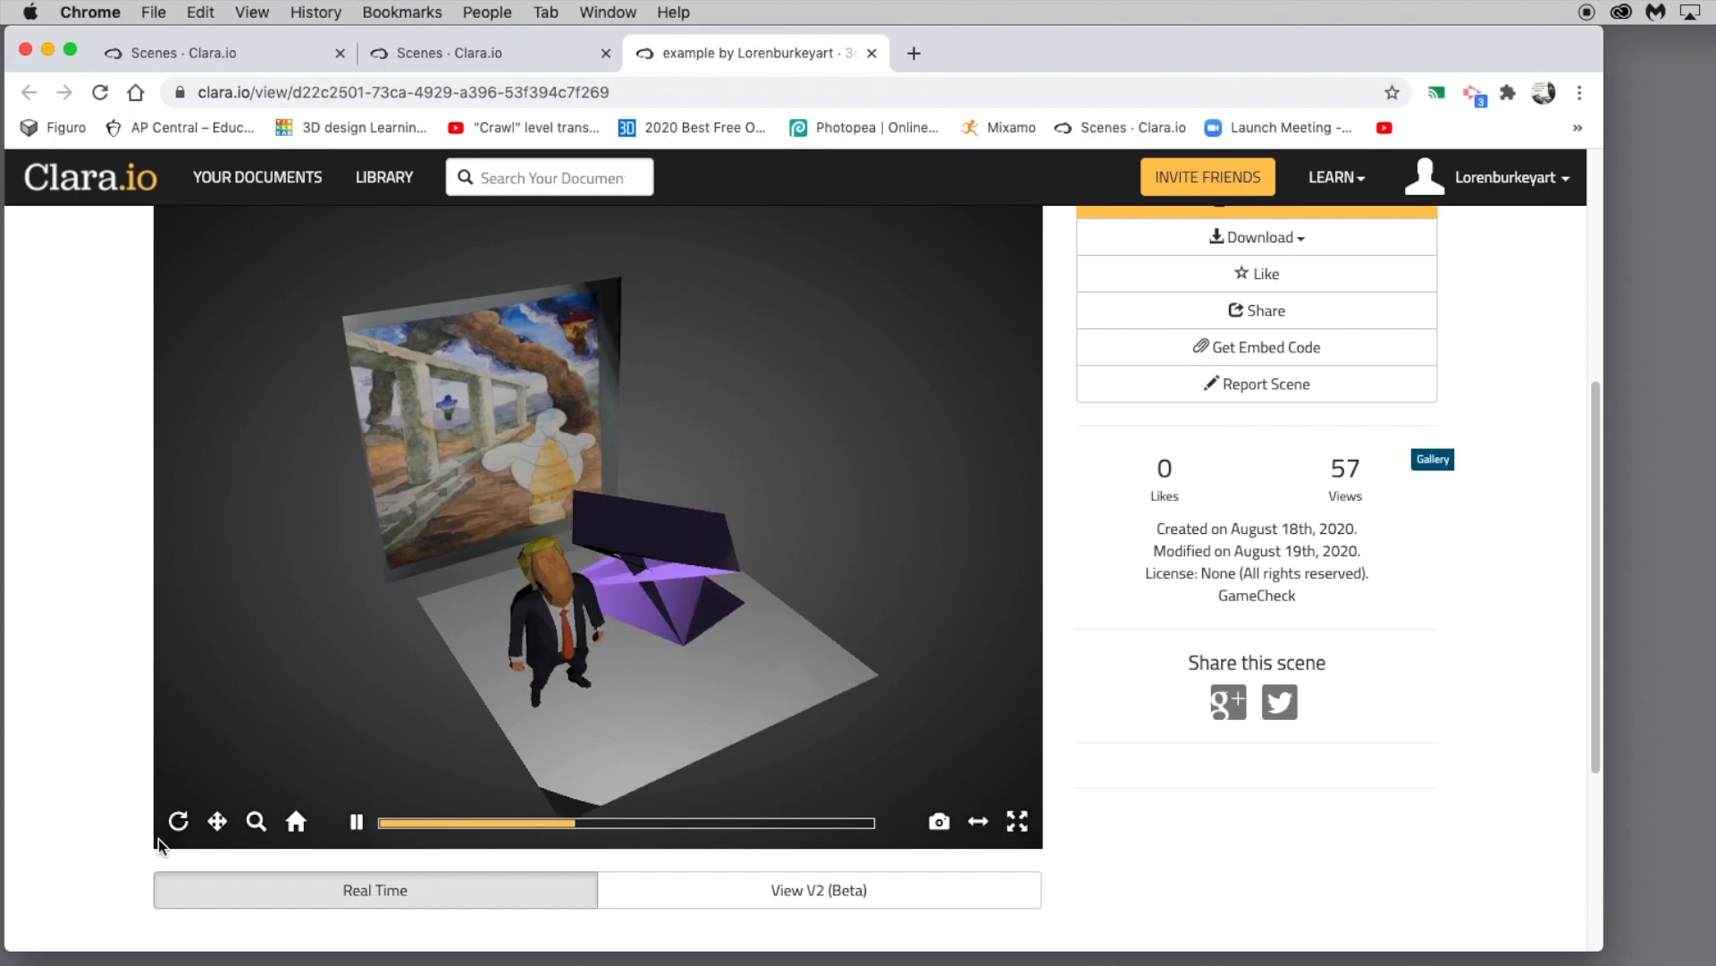
pyautogui.moveTo(340, 729); pyautogui.dragTo(307, 633)
pyautogui.scroll(3, 323, 699)
pyautogui.click(178, 820)
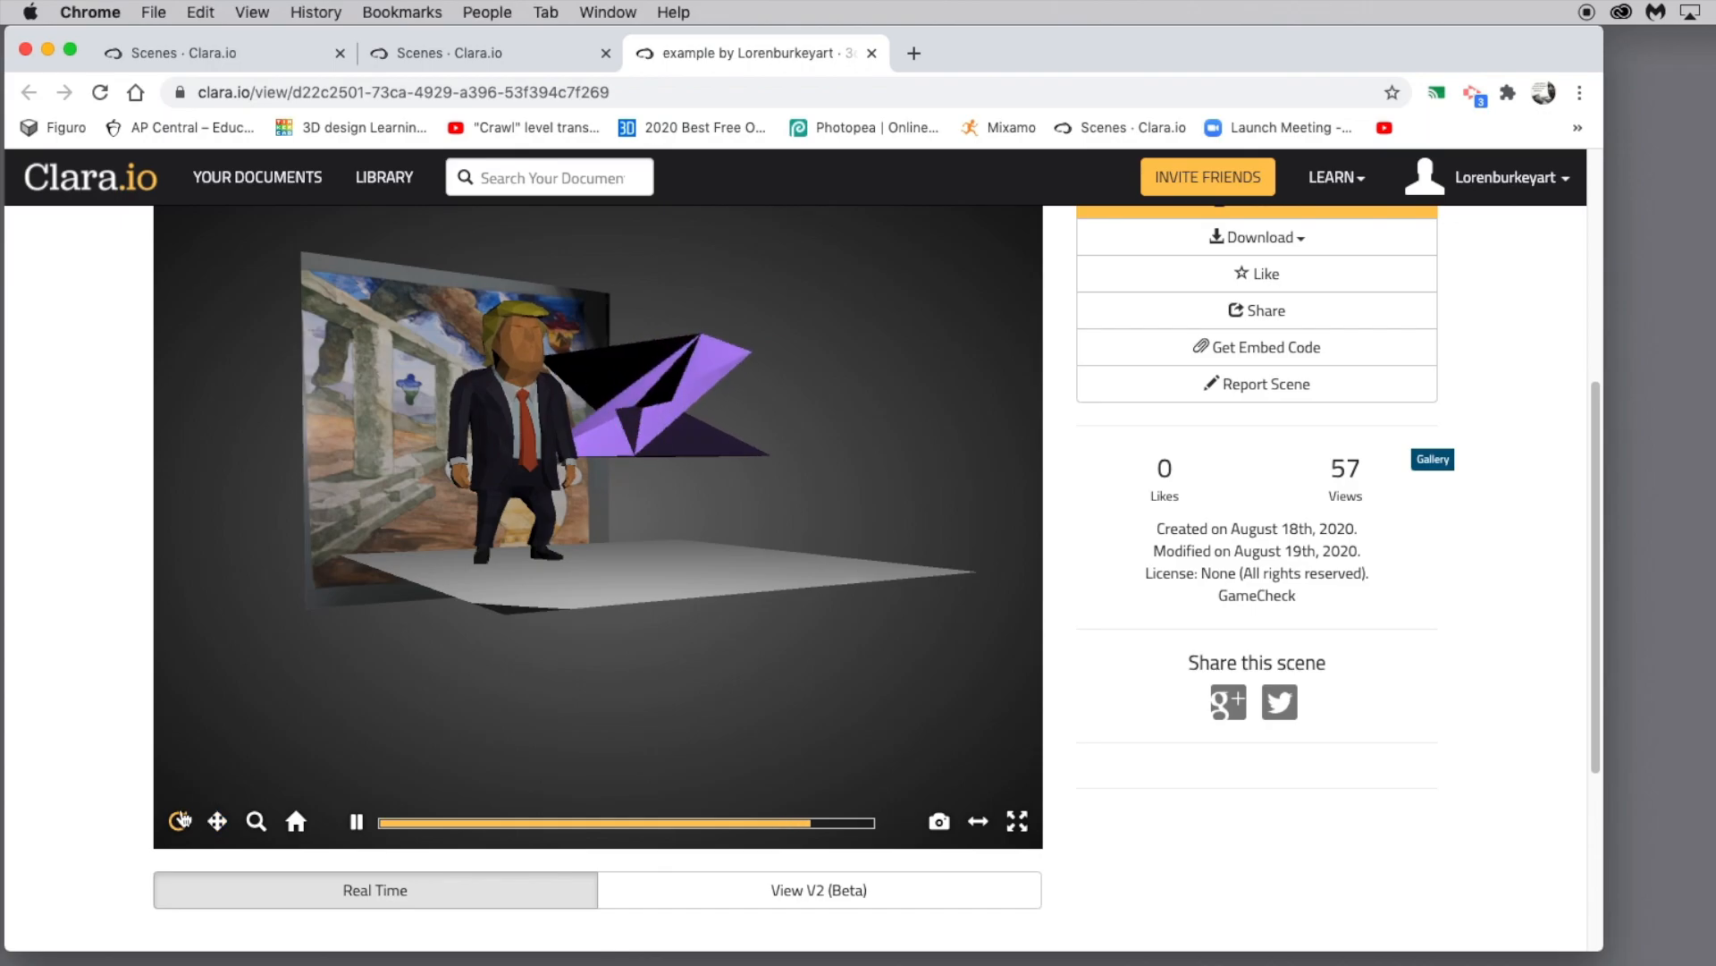